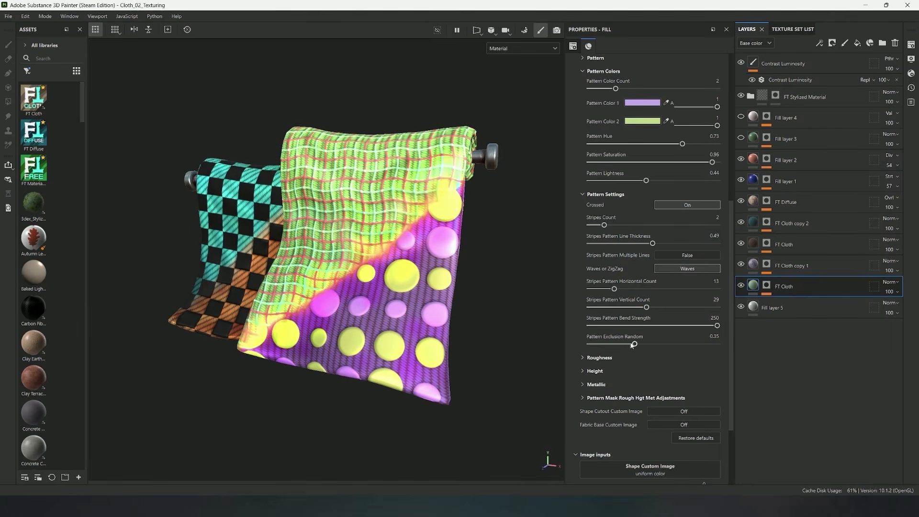
left_click_drag(498, 235, 483, 224, "alt")
scroll(407, 213, "up", 2)
left_click_drag(406, 213, 417, 208, "alt")
Set the pillow's FT Cloth layer to three pattern colors, a stripes count of 3 and the ZigZag style
left_click_drag(641, 310, 599, 308)
scroll(339, 240, "down", 3)
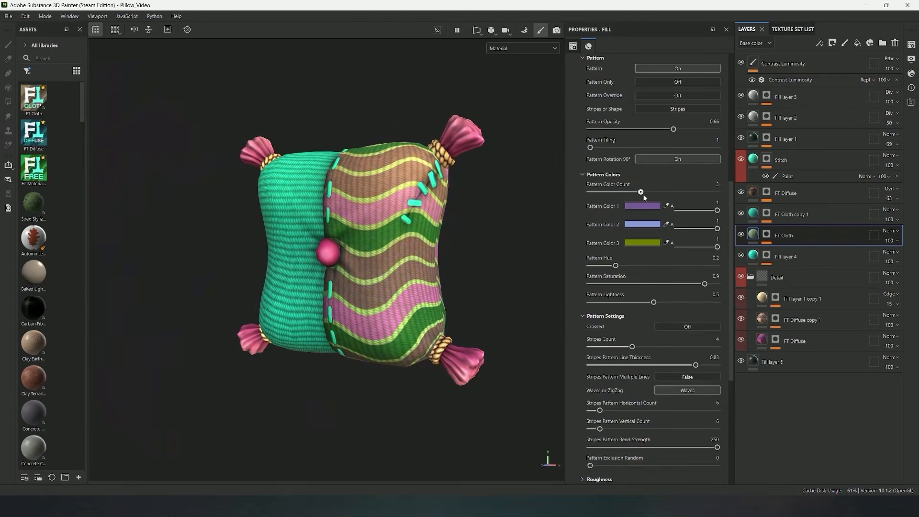
left_click_drag(665, 192, 640, 192)
scroll(644, 201, "down", 3)
mouse_move(632, 265)
left_mouse_down()
mouse_move(689, 266)
mouse_move(618, 266)
left_mouse_up()
left_click(687, 309)
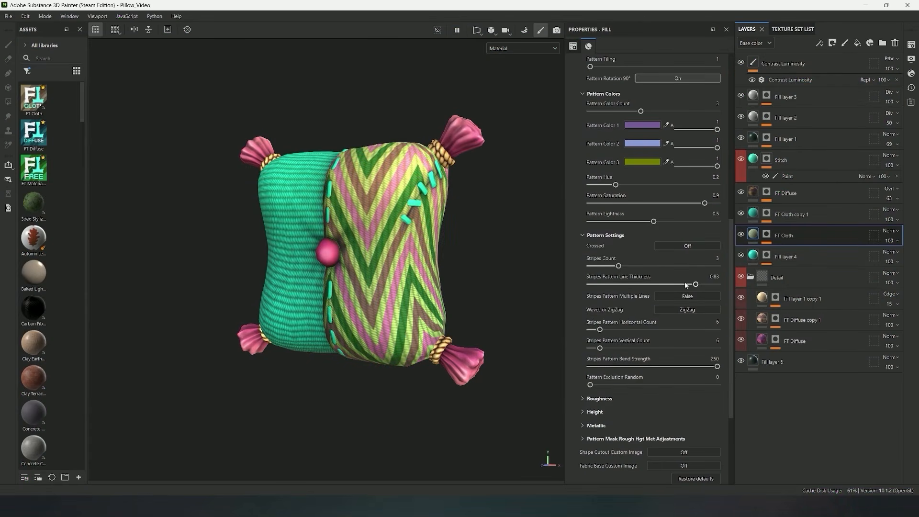
Increase the line thickness and horizontal count of the zigzag stripes on the pillow's FT Cloth layer
left_click_drag(685, 284, 699, 284)
left_click_drag(599, 330, 615, 357)
left_click_drag(454, 288, 412, 309, "alt")
Turn on the pattern for the FT Cloth copy 1 layer
left_click(752, 216)
left_click_drag(251, 219, 307, 221, "alt")
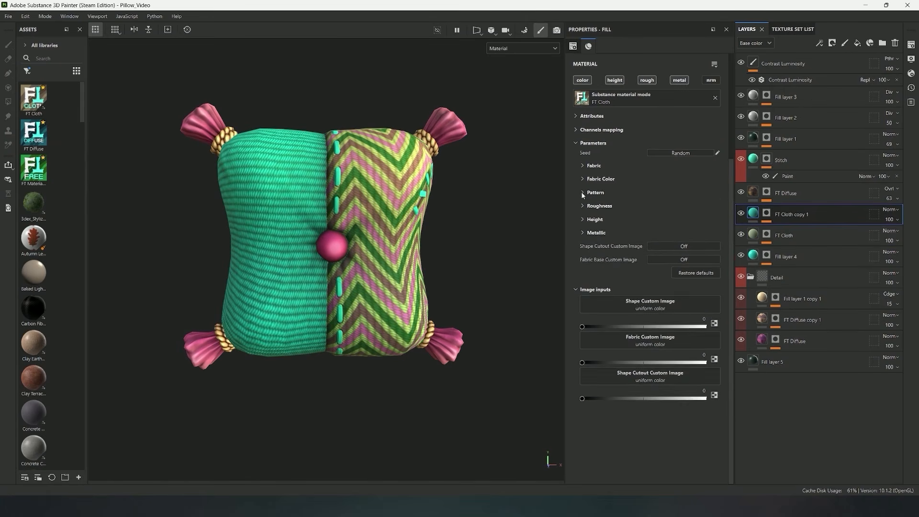
left_click(582, 193)
left_click(663, 203)
left_click_drag(420, 230, 509, 329, "alt")
Turn off Pattern Override for the wavy stripes and set their horizontal count to 22 and vertical count to 5
left_click(598, 325)
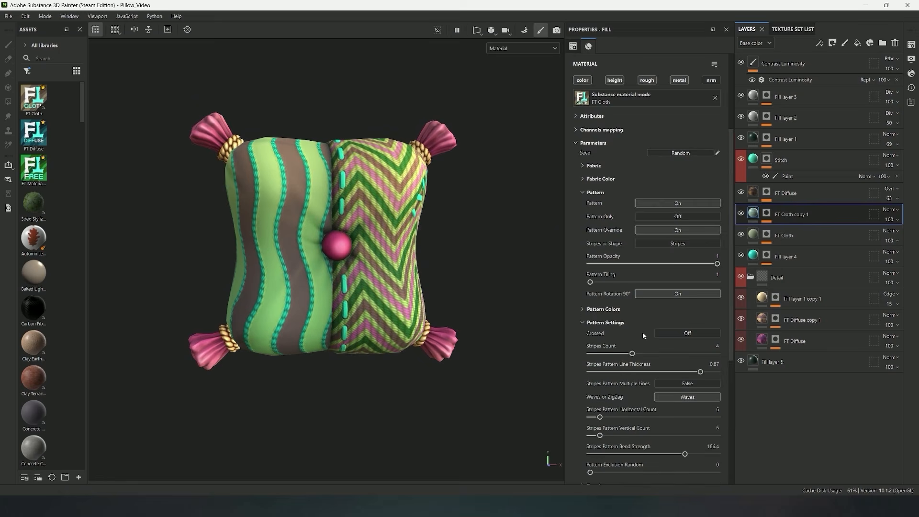
scroll(642, 332, "down", 3)
left_click(670, 123)
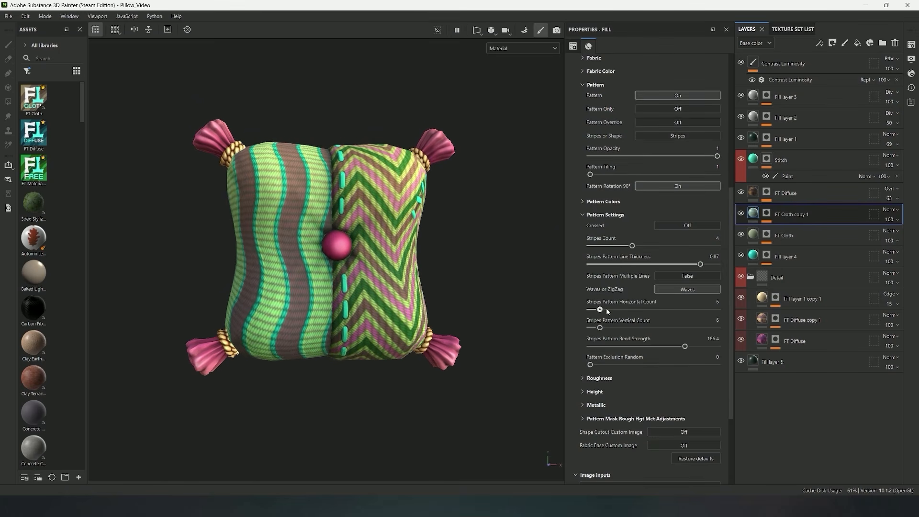
left_click_drag(600, 309, 598, 334)
left_click_drag(484, 306, 500, 320, "alt")
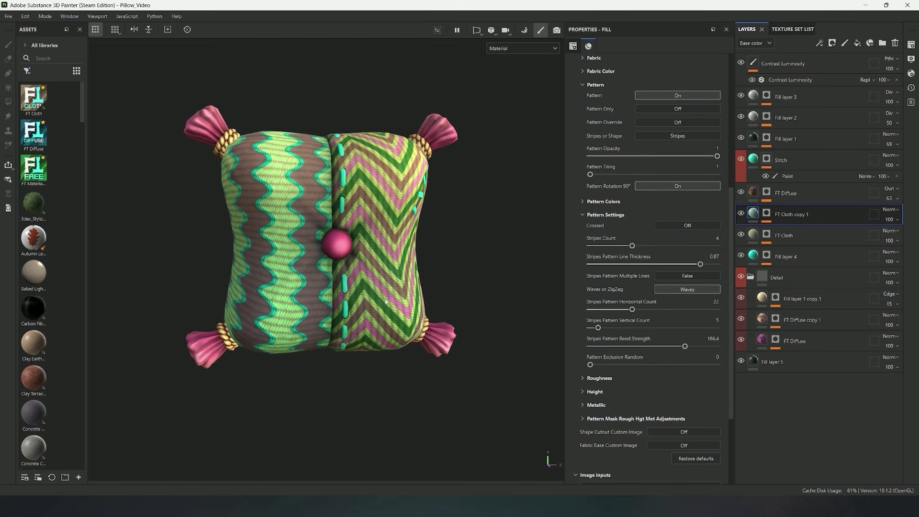
Change Pattern Color 2 of the FT Cloth copy 1 layer to a more saturated green and shift its hue toward cyan
scroll(585, 210, "up", 3)
left_click(581, 336)
scroll(581, 336, "down", 3)
left_click(641, 278)
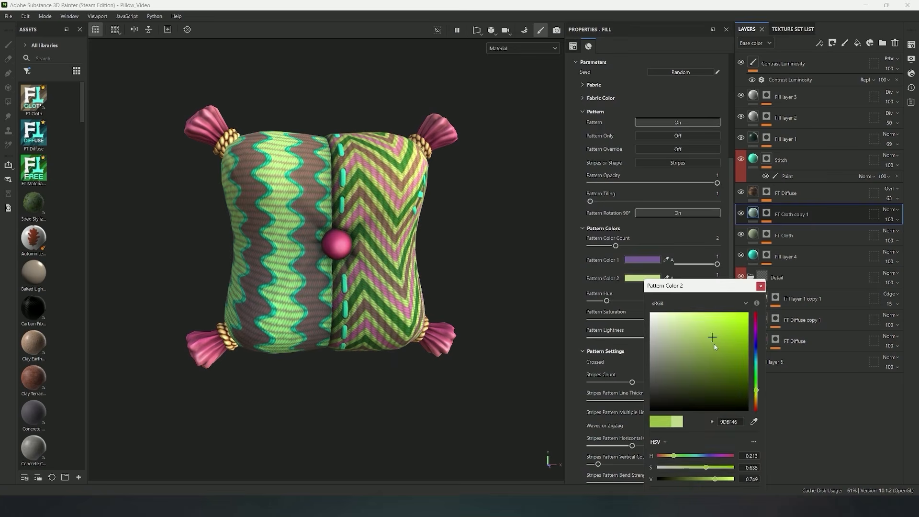
left_click_drag(756, 387, 757, 363)
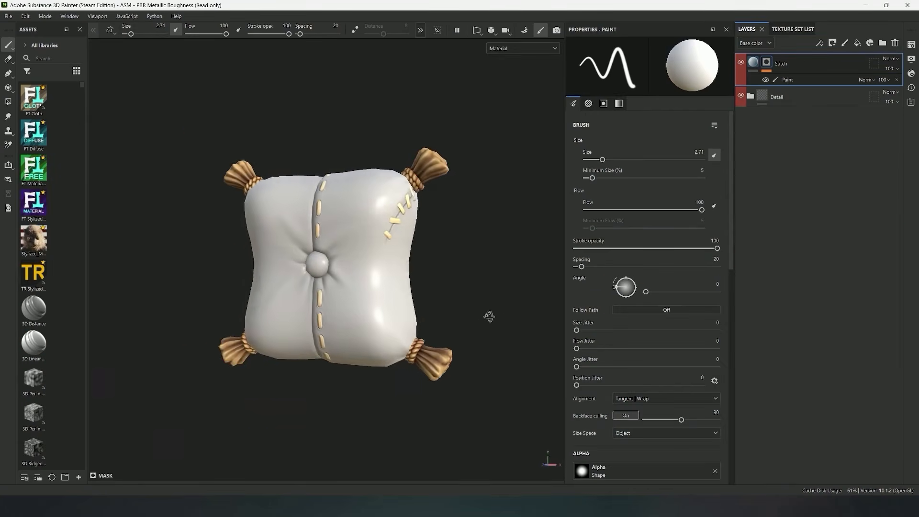
Apply the FT Cloth material to the untextured pillow as a new fill layer above the Stitch layer
mouse_move(488, 314)
left_mouse_down("alt")
mouse_move(452, 319)
mouse_move(538, 281)
left_mouse_up("alt")
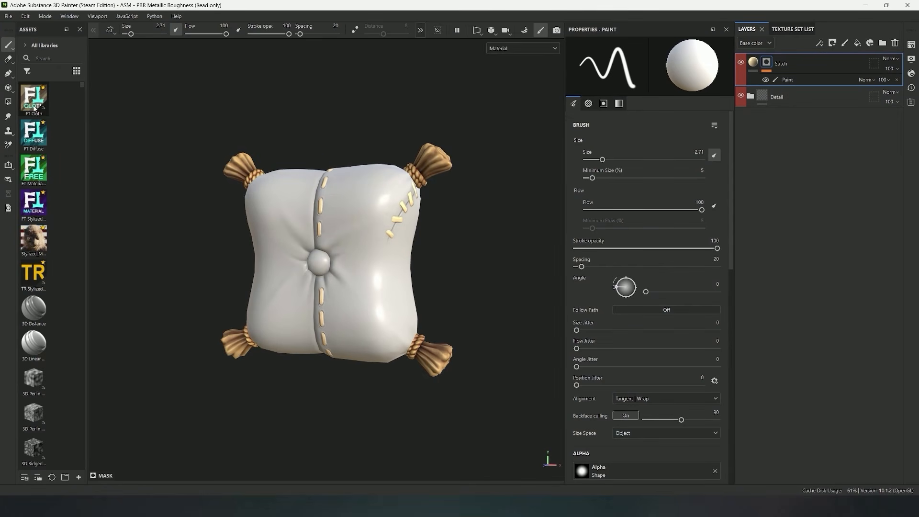
mouse_move(34, 108)
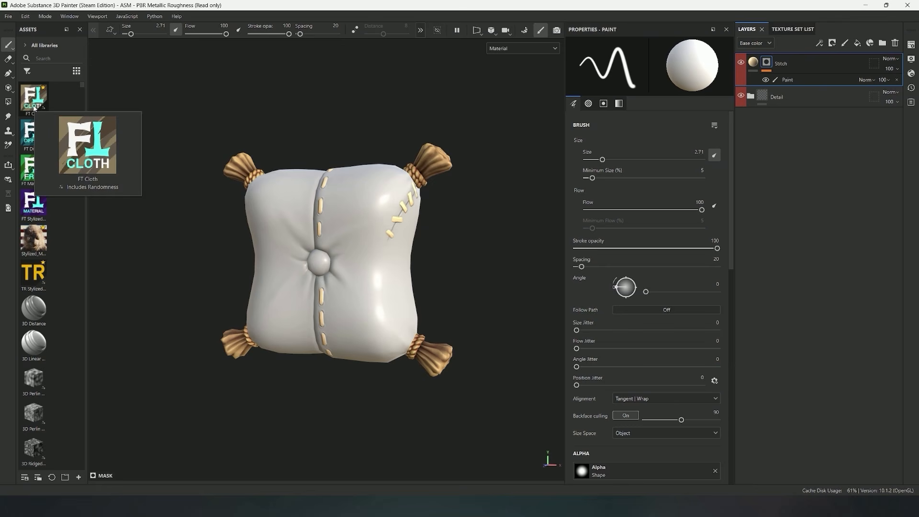
left_click_drag(34, 108, 369, 216)
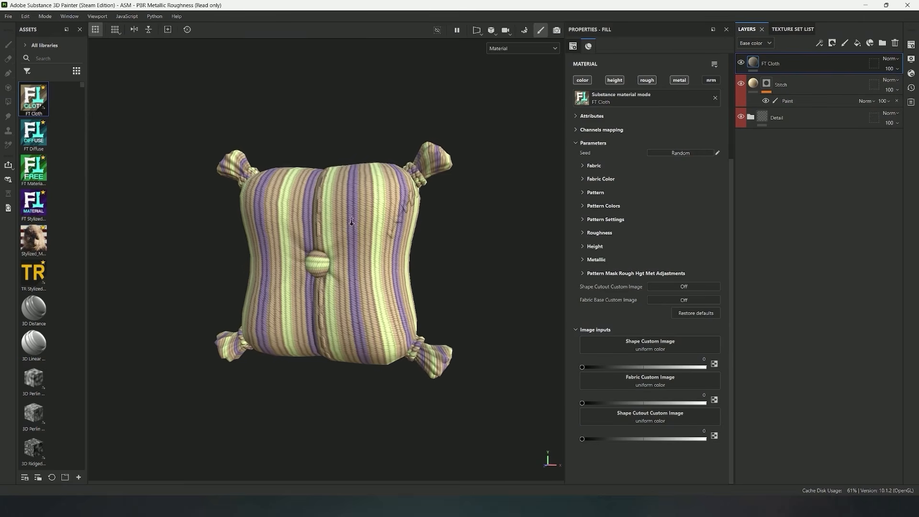
Turn off the pattern of the new FT Cloth layer so that only the base fabric is used
scroll(352, 221, "up", 2)
left_click(602, 193)
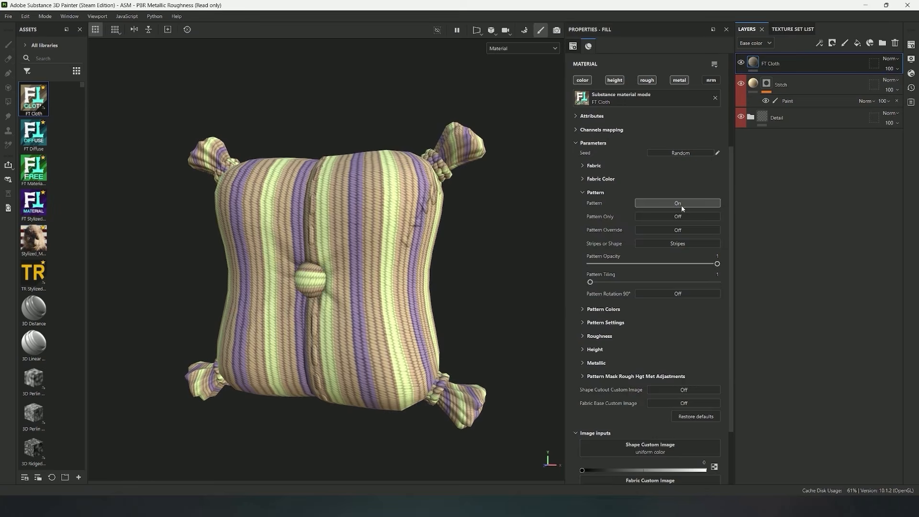
left_click(682, 205)
left_click(582, 192)
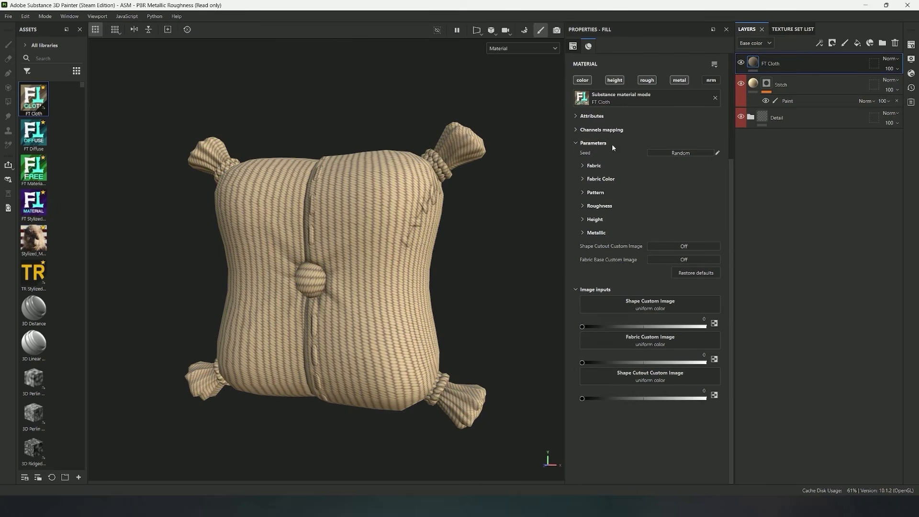
Review the FT Cloth material's attributes and its channels mapping
left_click(577, 117)
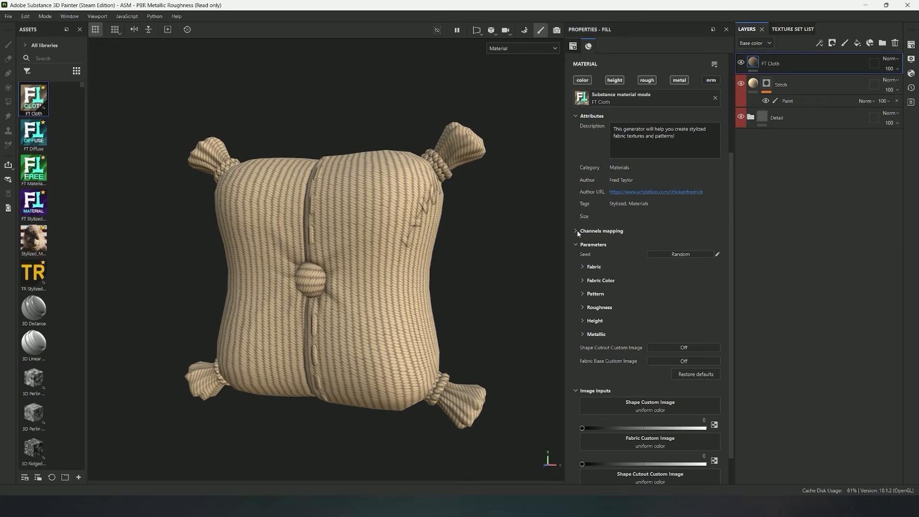
left_click(575, 116)
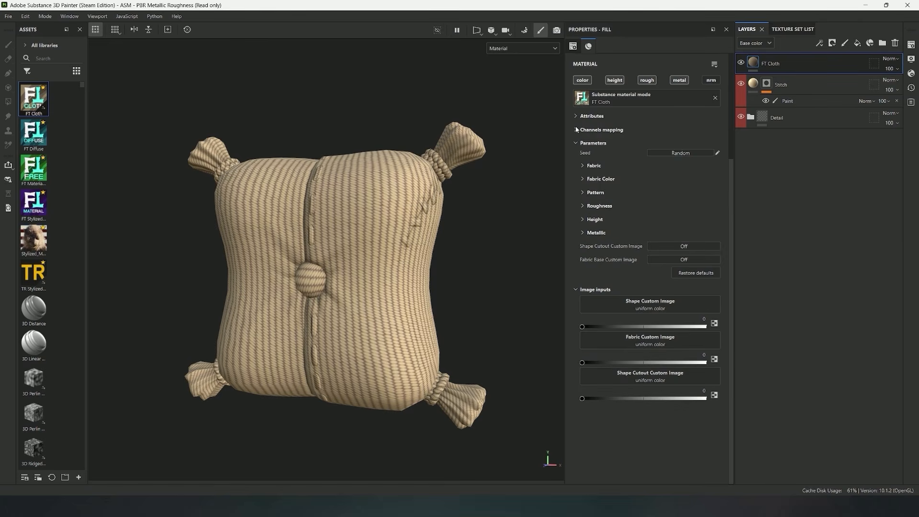
left_click(576, 129)
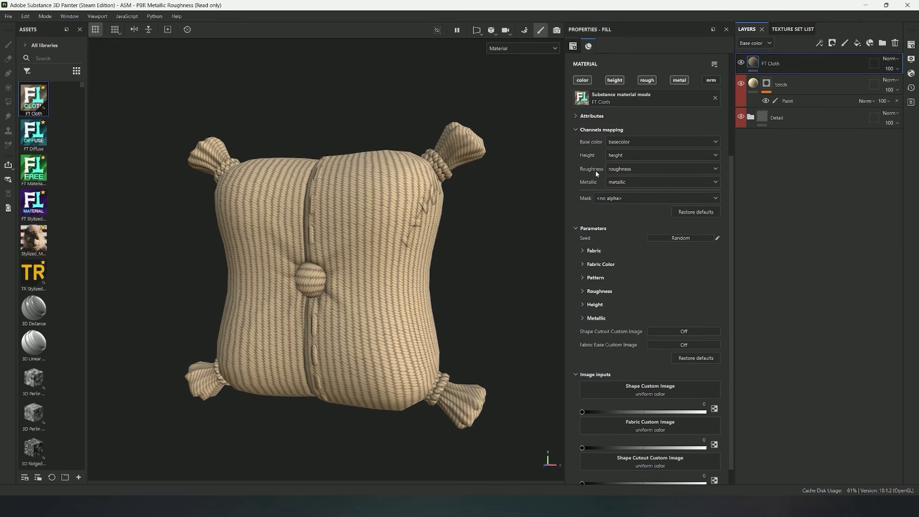
left_click(576, 130)
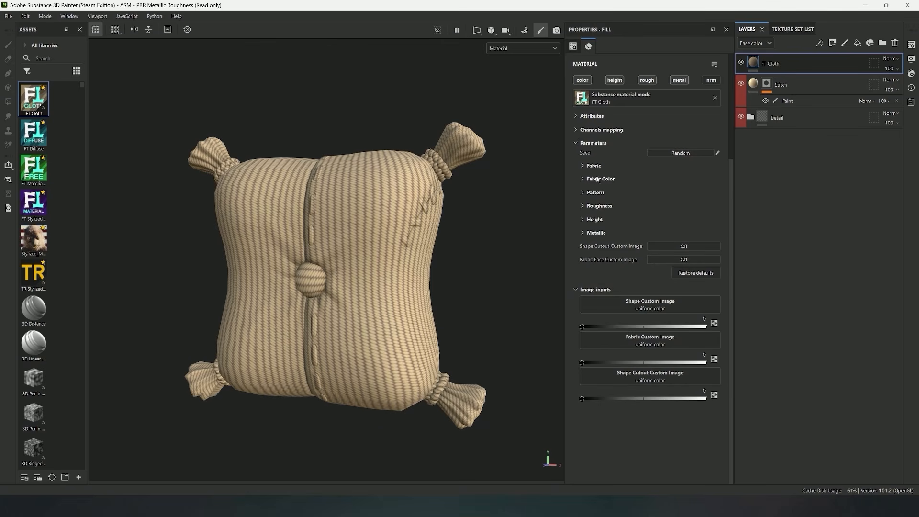
Open the Fabric parameters of the FT Cloth layer and examine the thread weave on the pillow up close
left_click(582, 166)
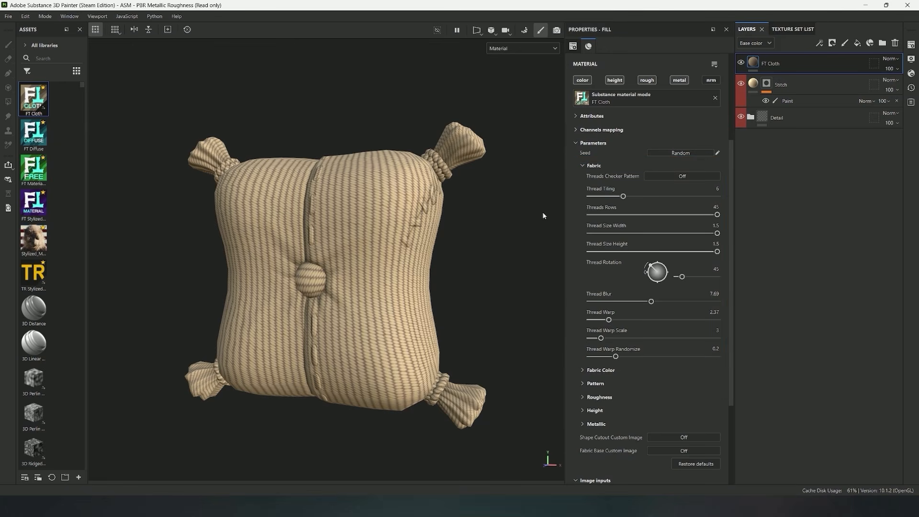
right_click_drag(356, 214, 373, 227, "alt")
left_click_drag(373, 227, 375, 244, "alt")
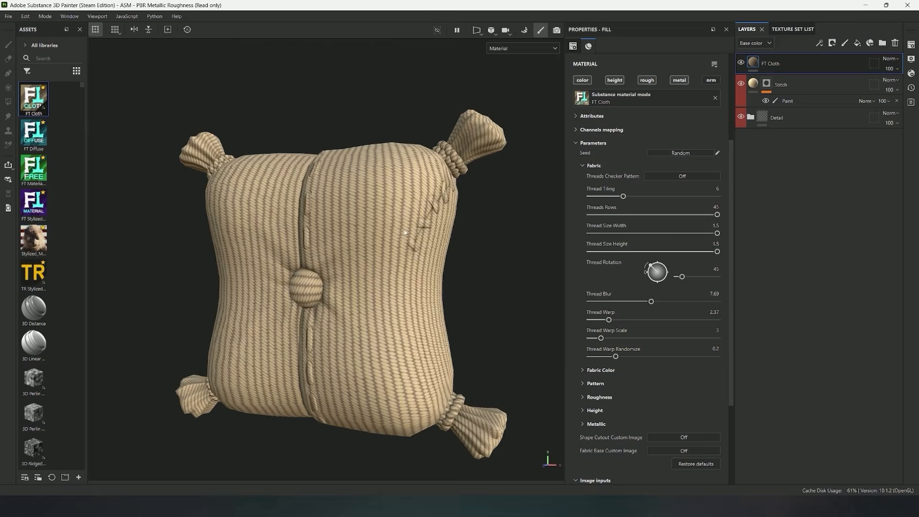
middle_click_drag(375, 244, 394, 220, "alt")
right_click_drag(393, 220, 468, 258, "alt")
left_click_drag(469, 258, 455, 245, "alt")
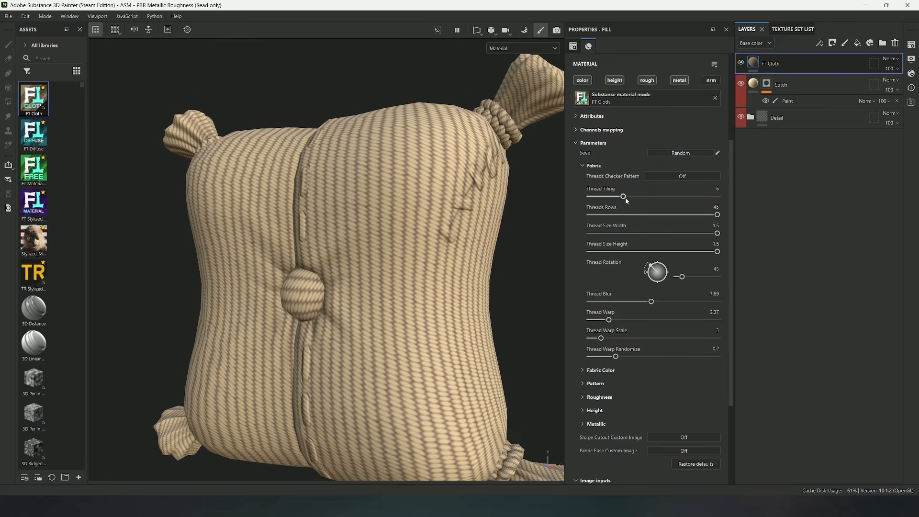
Try a higher Thread Tiling on the fabric and set it back to 6
mouse_move(623, 197)
left_mouse_down()
mouse_move(600, 196)
mouse_move(672, 197)
mouse_move(657, 205)
left_mouse_up()
right_click_drag(475, 218, 488, 242, "alt")
left_click_drag(508, 242, 477, 263, "alt")
left_click_drag(657, 196, 624, 201)
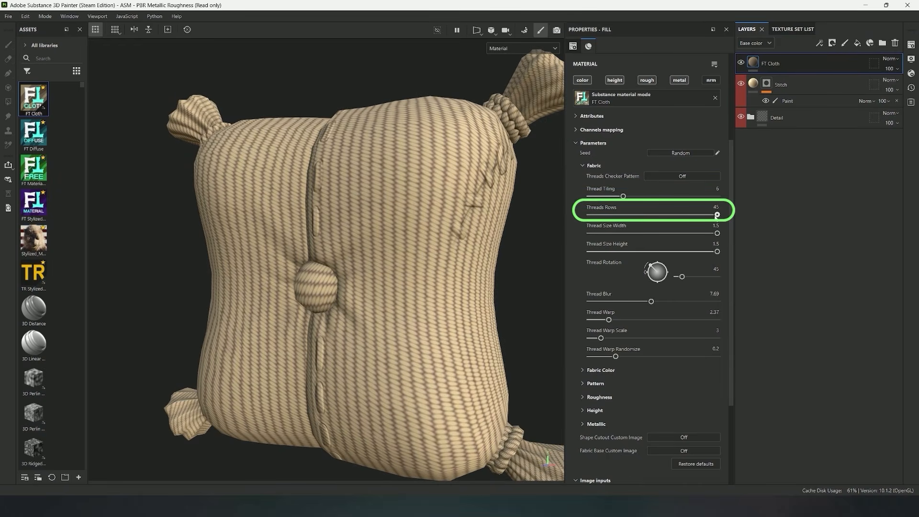
Set Threads Rows to 36, Thread Size Width to 1.07, Thread Size Height to 0.69 and Thread Rotation to 59
left_click_drag(717, 214, 642, 233)
left_click_drag(717, 252, 679, 236)
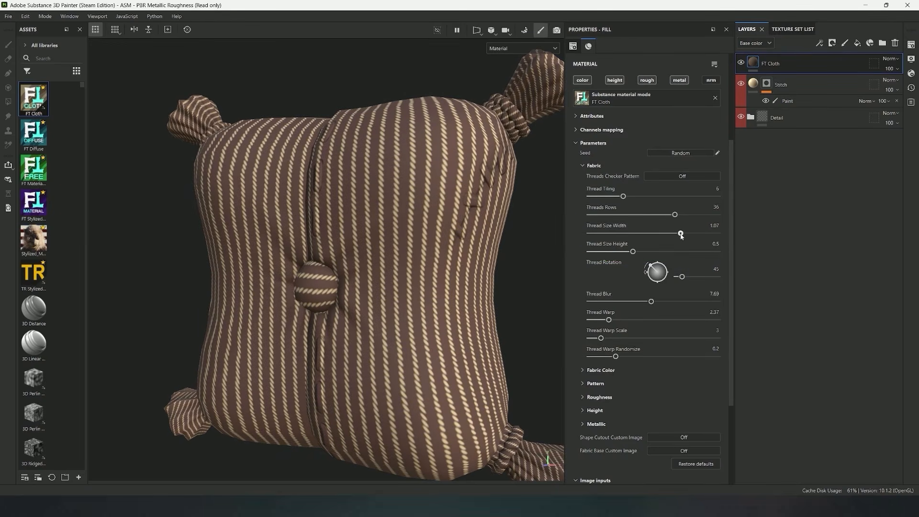
left_click_drag(633, 253, 650, 261)
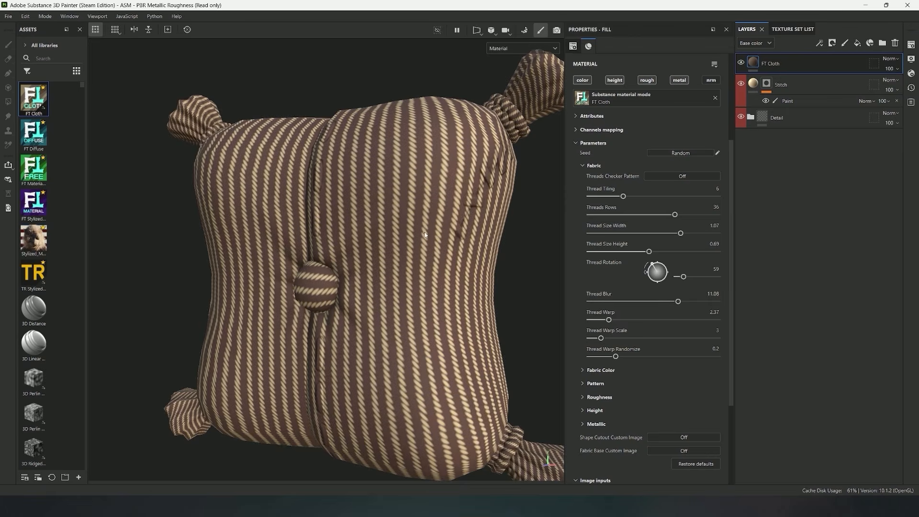
Set the fabric's Thread Blur to 8.31, judging the thread sharpness up close
scroll(425, 235, "up", 5)
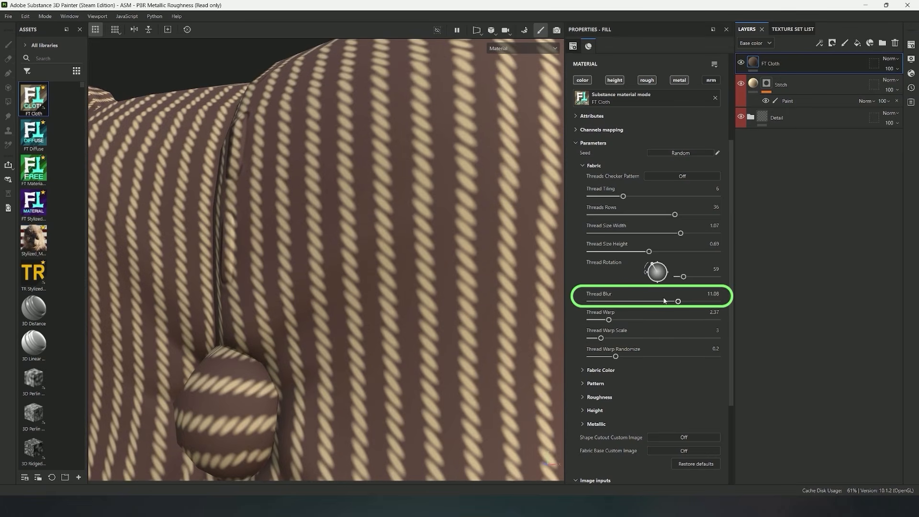
mouse_move(648, 303)
left_mouse_down()
mouse_move(586, 300)
mouse_move(792, 310)
mouse_move(627, 302)
mouse_move(656, 302)
left_mouse_up()
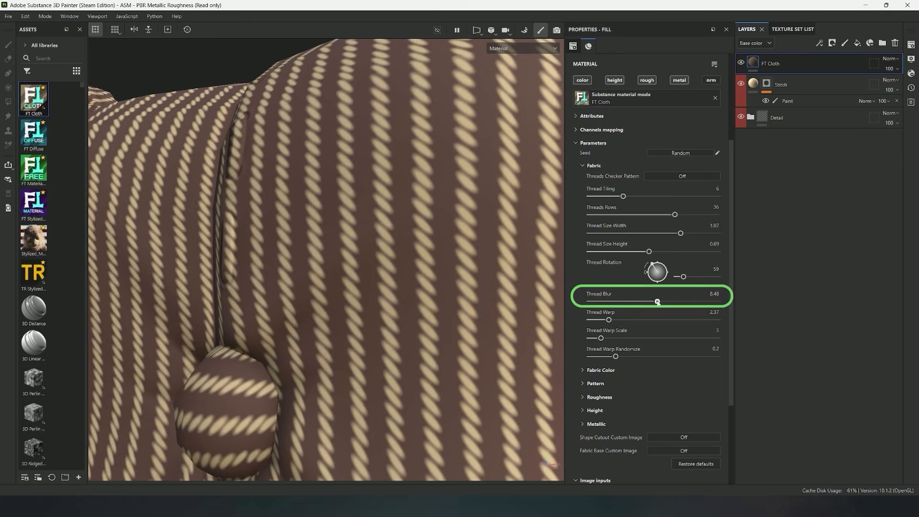
right_click_drag(280, 168, 191, 174, "alt")
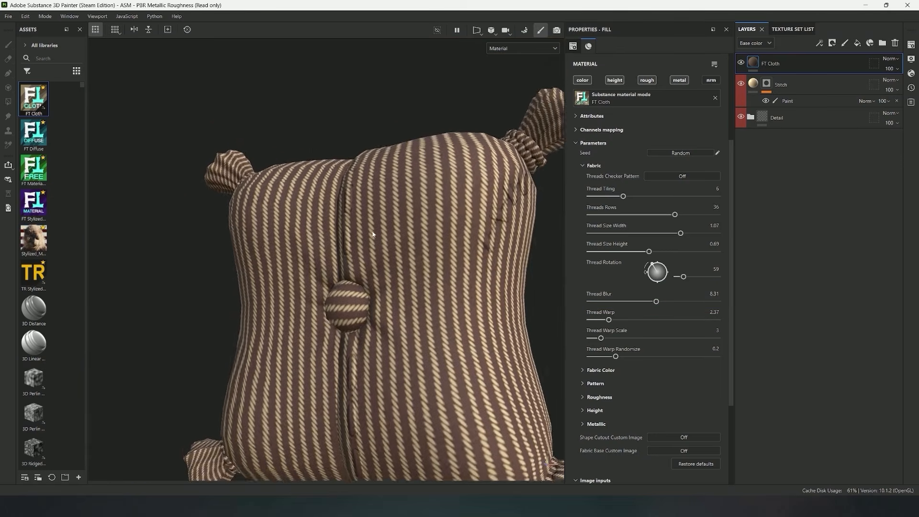
left_click_drag(191, 173, 211, 153, "alt")
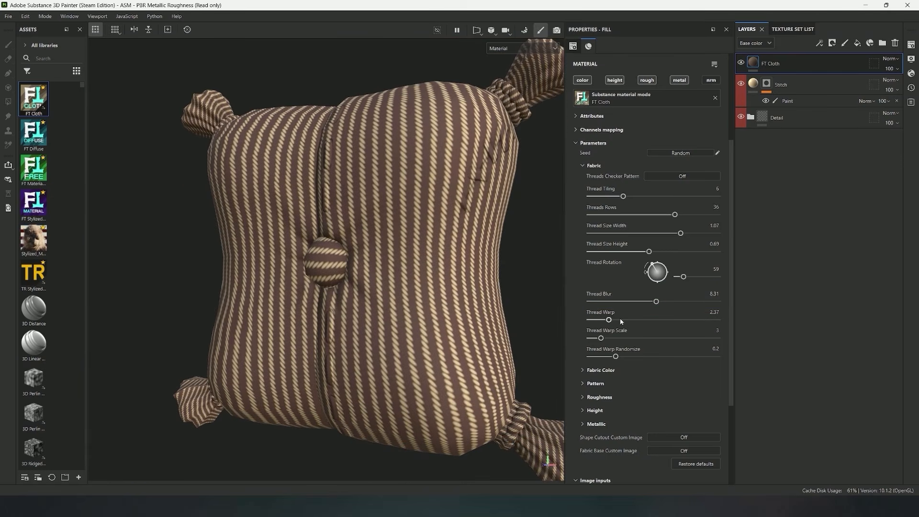
Raise the fabric's Thread Warp to 16 and set Thread Warp Scale to 4
left_click_drag(614, 321, 742, 323)
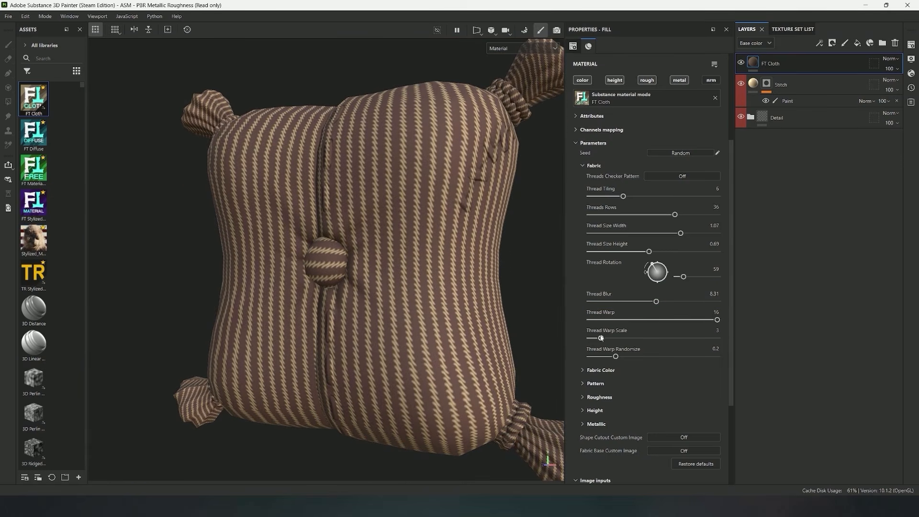
mouse_move(601, 337)
left_mouse_down()
mouse_move(618, 338)
mouse_move(610, 337)
left_mouse_up()
scroll(378, 191, "up", 2)
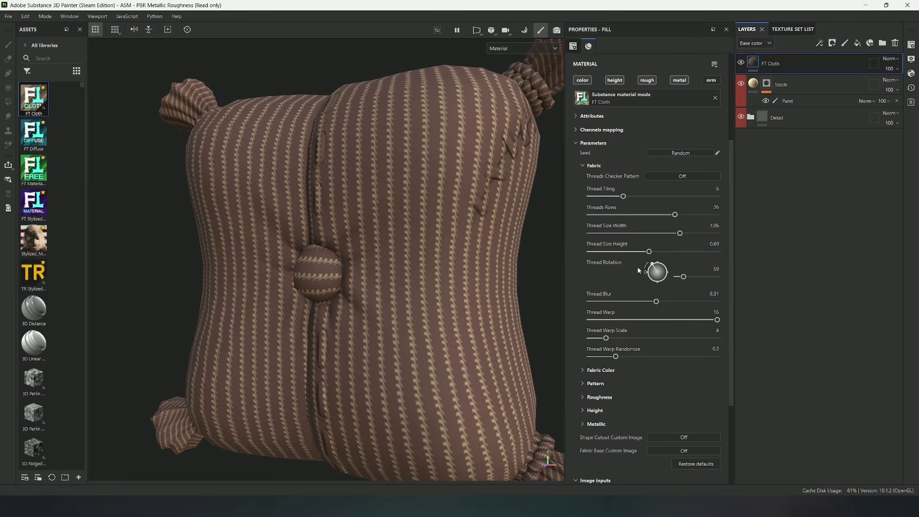
Set Thread Tiling to 10, Threads Rows to 24, Thread Size Width to 1.27 and Thread Size Height to 1.45
left_click_drag(623, 196, 611, 197)
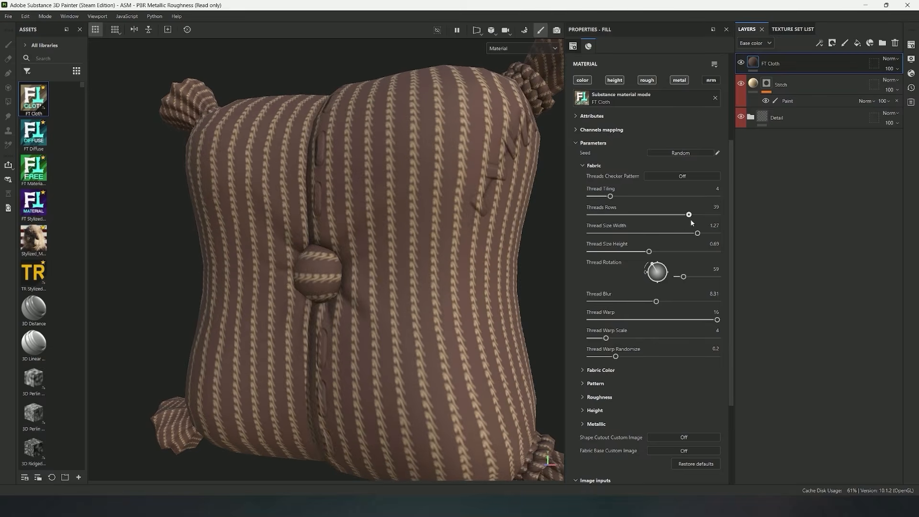
left_click_drag(675, 215, 618, 214)
left_click_drag(650, 253, 713, 252)
left_click_drag(613, 197, 650, 197)
scroll(554, 266, "up", 3)
Set Thread Warp to 9.95 and Thread Warp Randomize to 0.58, keeping Thread Warp Scale at 4
left_click_drag(607, 337, 609, 343)
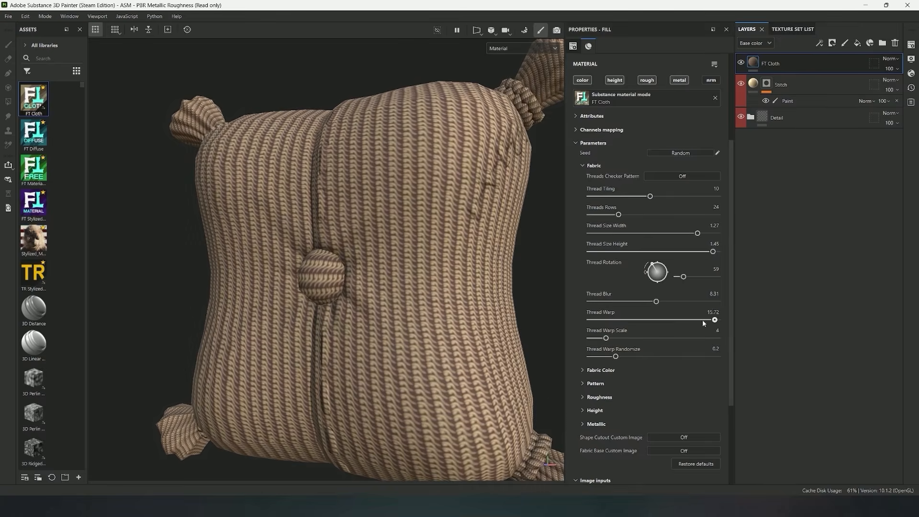
left_click_drag(703, 323, 672, 324)
left_click_drag(616, 356, 665, 357)
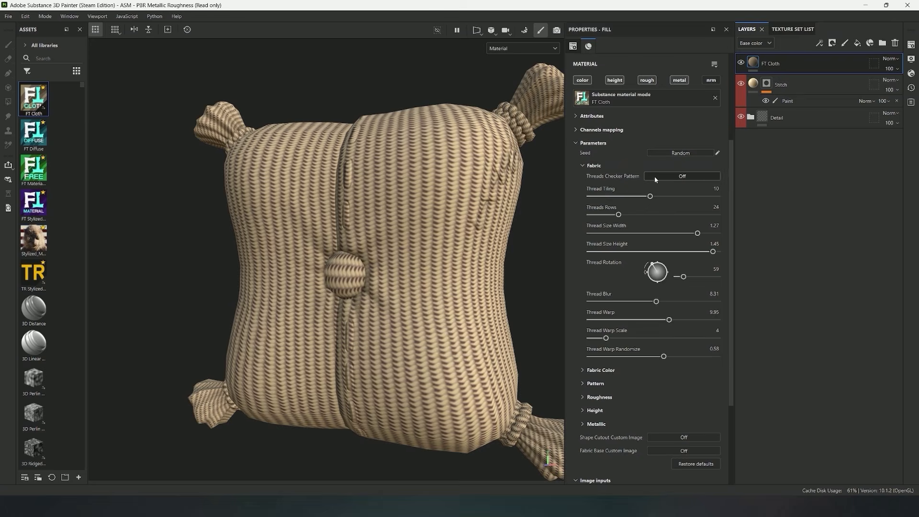
Turn on the Threads Checker Pattern and set its Thread Tiling to 5 and Threads Rows to 16
left_click(676, 177)
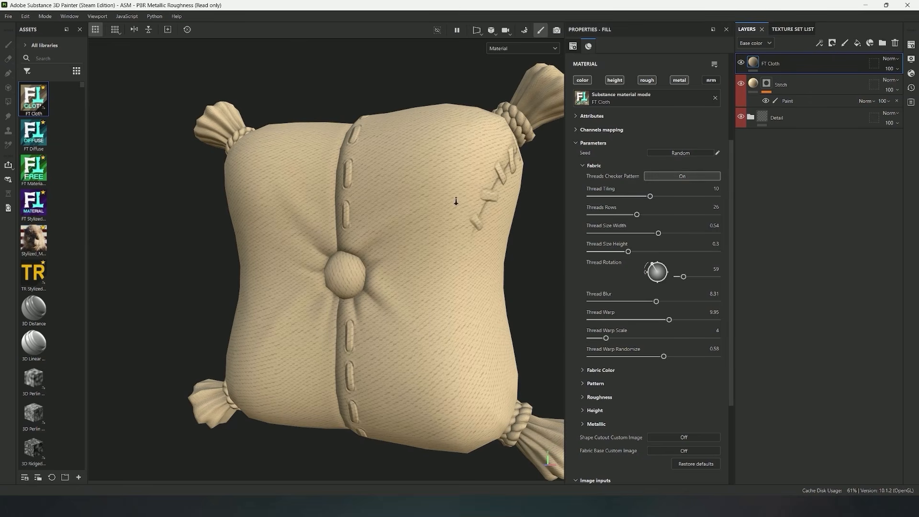
right_click_drag(455, 201, 461, 203, "alt")
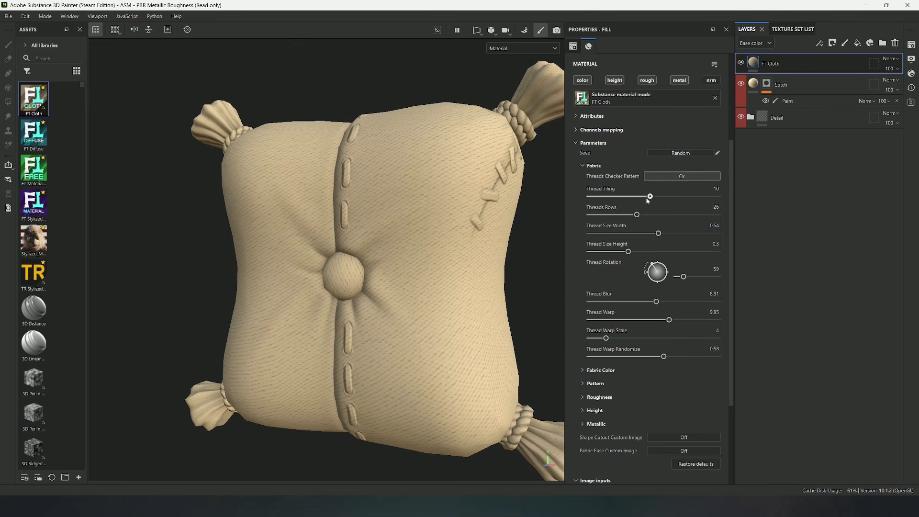
left_click_drag(647, 198, 616, 215)
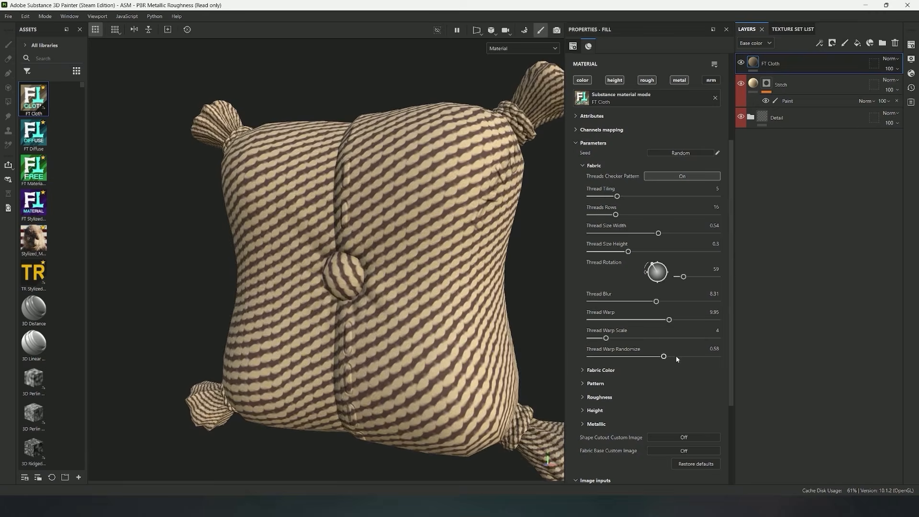
Set Thread Warp and Thread Warp Randomize to 0, Thread Warp Scale to 1 and Thread Blur to 6.5
left_click_drag(664, 356, 590, 357)
left_click_drag(669, 319, 641, 328)
scroll(632, 323, "up", 1)
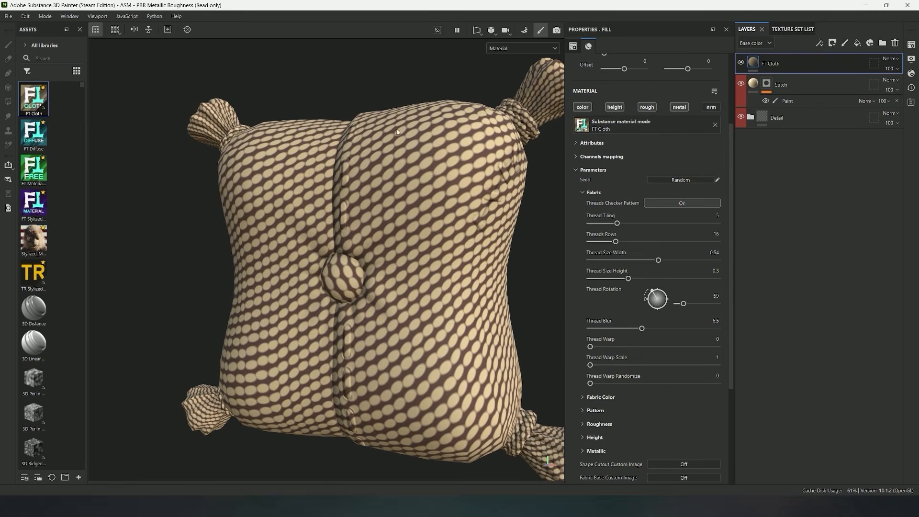
Set the checker pattern's Thread Tiling to 4, Threads Rows to 21, Thread Size Width to 0.59, Height to 0.2 and Thread Rotation to 36
left_click_drag(658, 261, 614, 280)
mouse_move(616, 241)
left_mouse_down()
mouse_move(627, 240)
mouse_move(610, 223)
left_mouse_up()
left_click_drag(654, 295, 649, 296)
left_click_drag(651, 260, 660, 261)
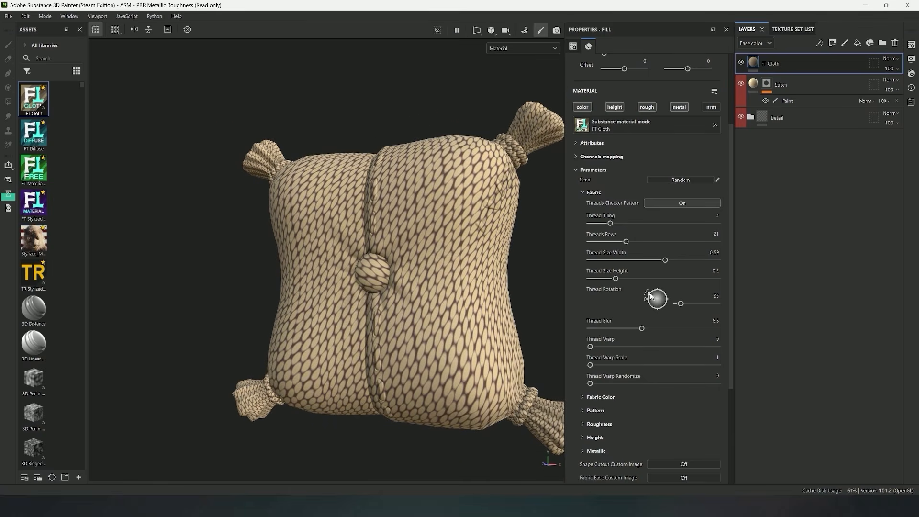
left_click_drag(651, 296, 652, 298)
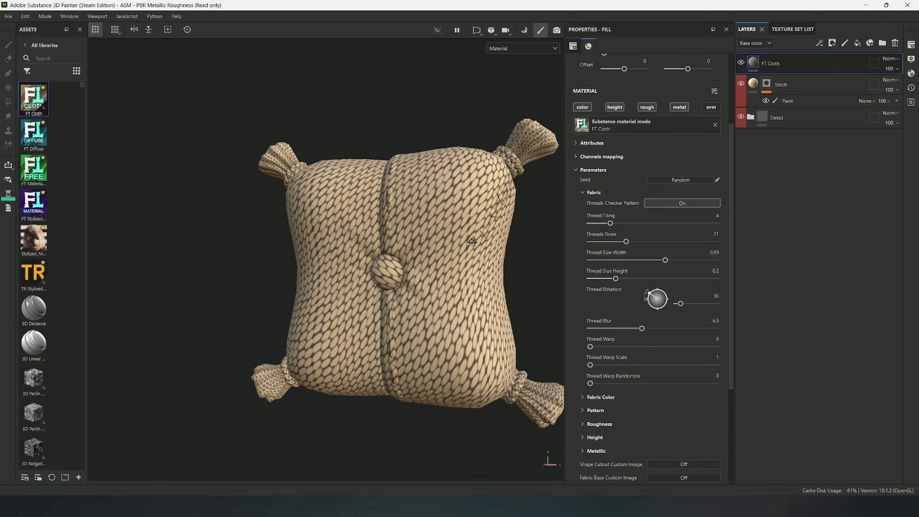
Turn off the Threads Checker Pattern and restore the FT Cloth material's default parameters
left_click(682, 204)
scroll(654, 338, "down", 3)
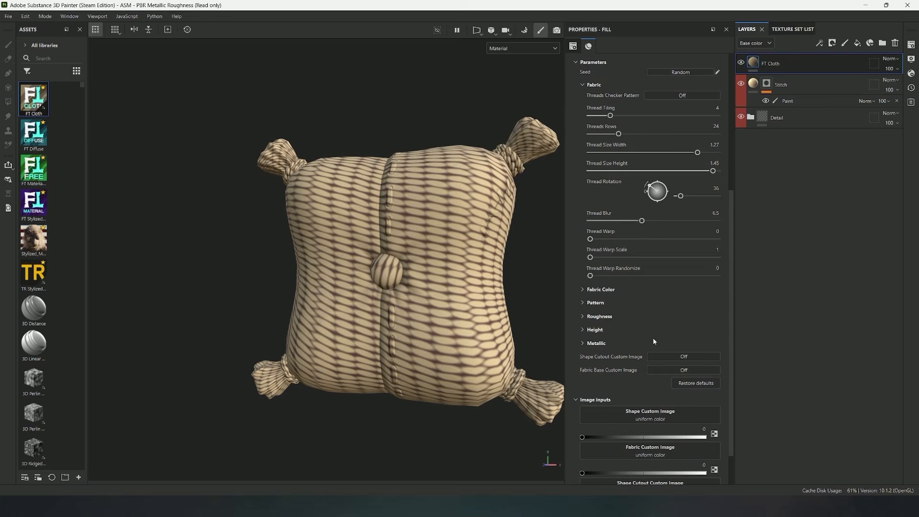
left_click(694, 383)
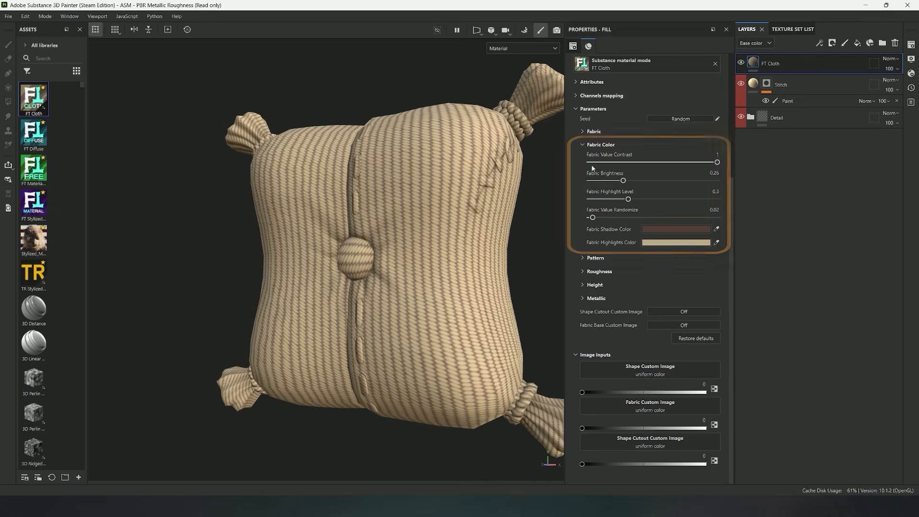
scroll(455, 235, "up", 3)
scroll(455, 234, "up", 2)
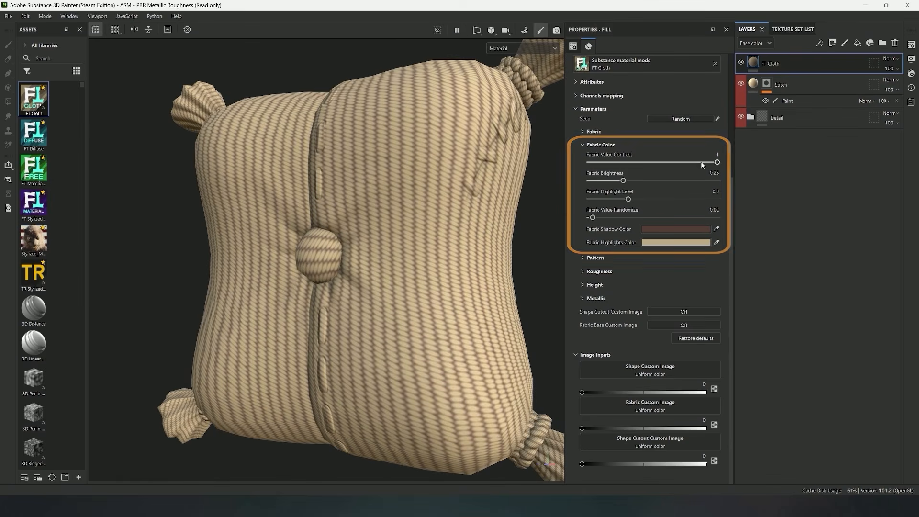
Keep Fabric Value Contrast at 1, and set Fabric Brightness to 0.22 and Fabric Highlight Level to 0
left_click_drag(717, 163, 687, 164)
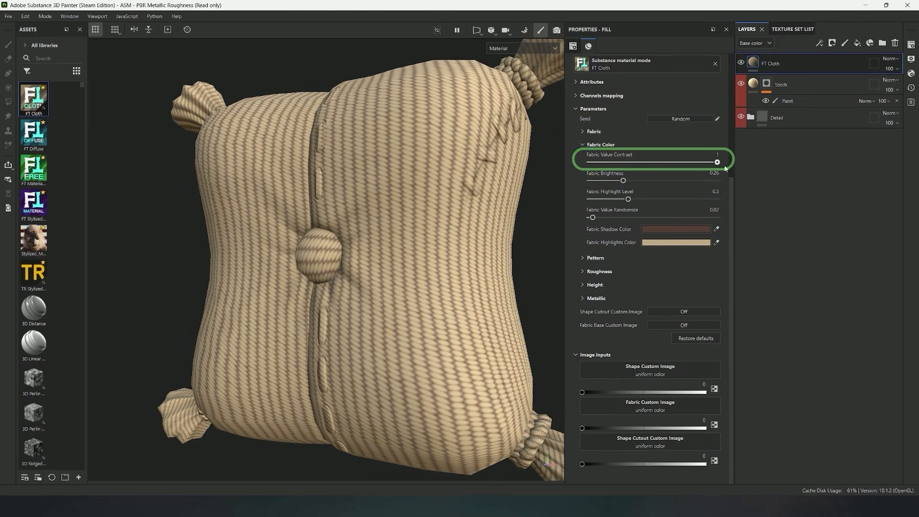
left_click_drag(623, 180, 590, 200)
scroll(394, 199, "up", 5)
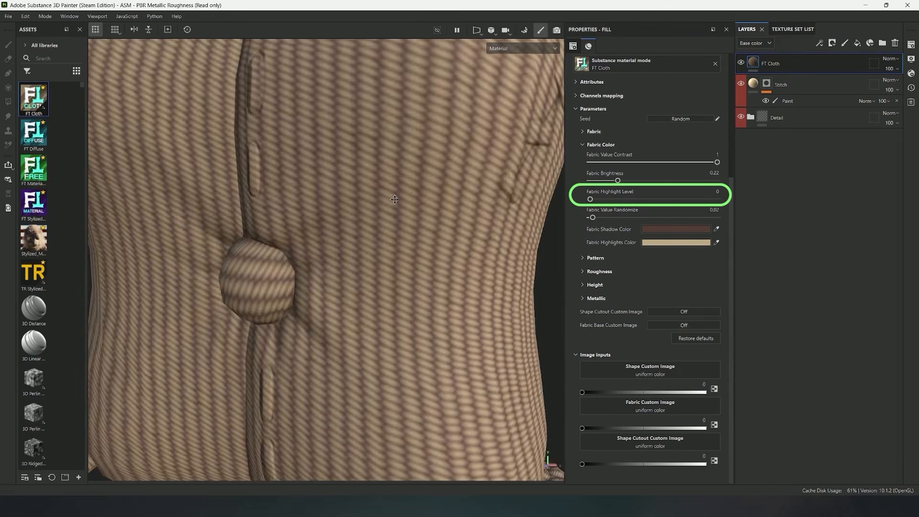
scroll(394, 199, "up", 3)
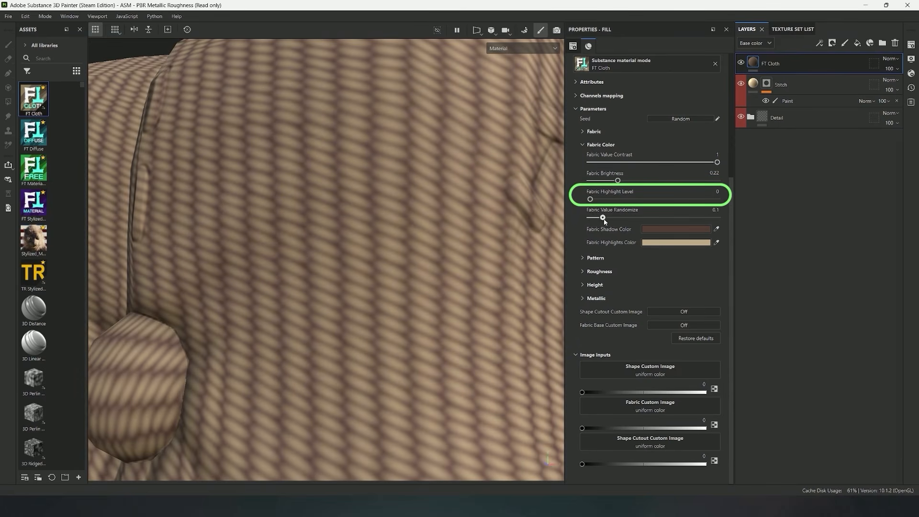
Try Fabric Highlight Level at 0.35, then settle it at 0.14
left_click_drag(615, 220, 634, 210)
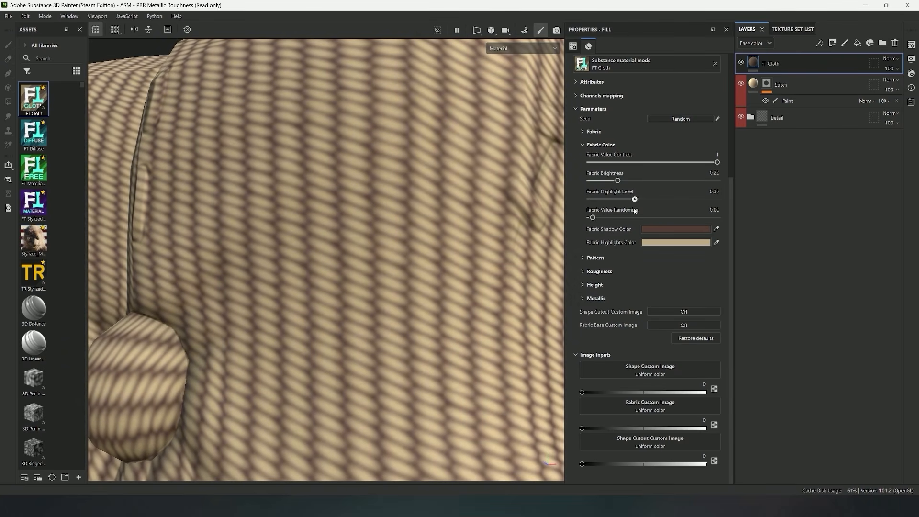
right_click_drag(472, 206, 351, 205, "alt")
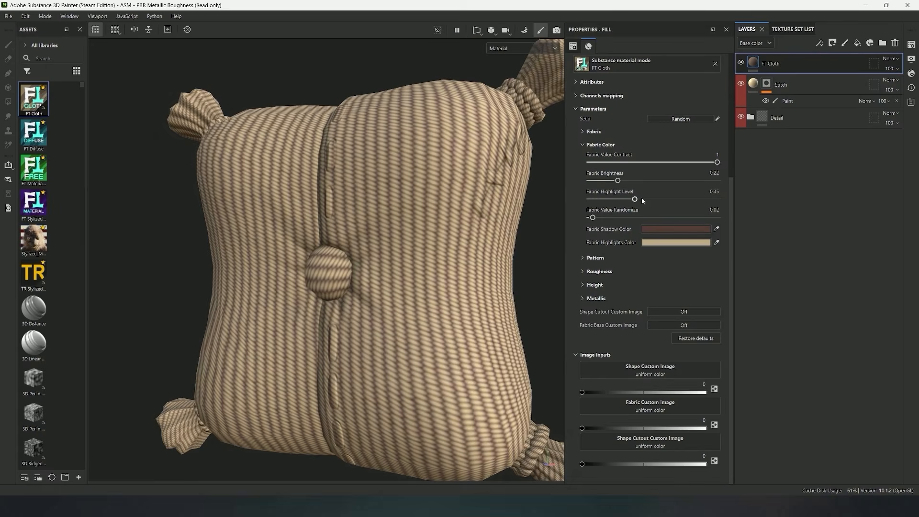
left_click_drag(627, 200, 604, 202)
left_click_drag(610, 199, 608, 199)
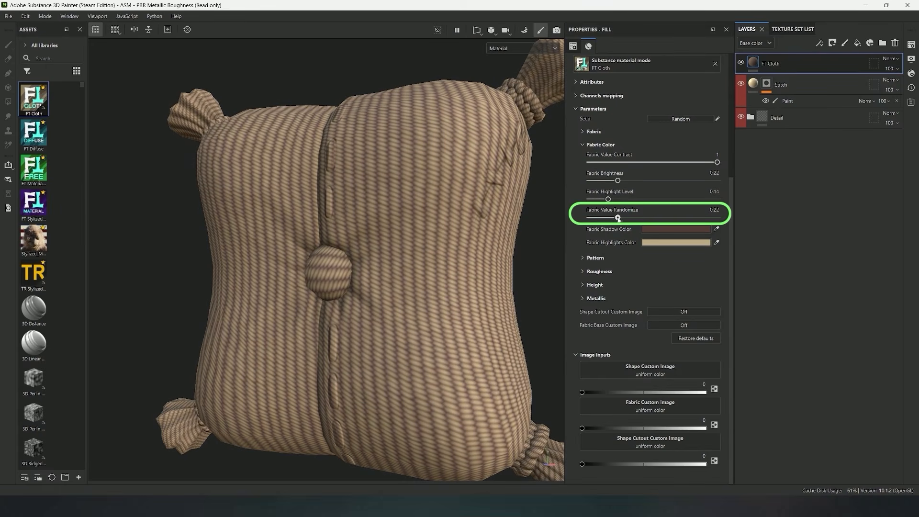
Raise Fabric Value Randomize to 1 and inspect the thread colour variation across the pillow
left_click_drag(632, 219, 698, 220)
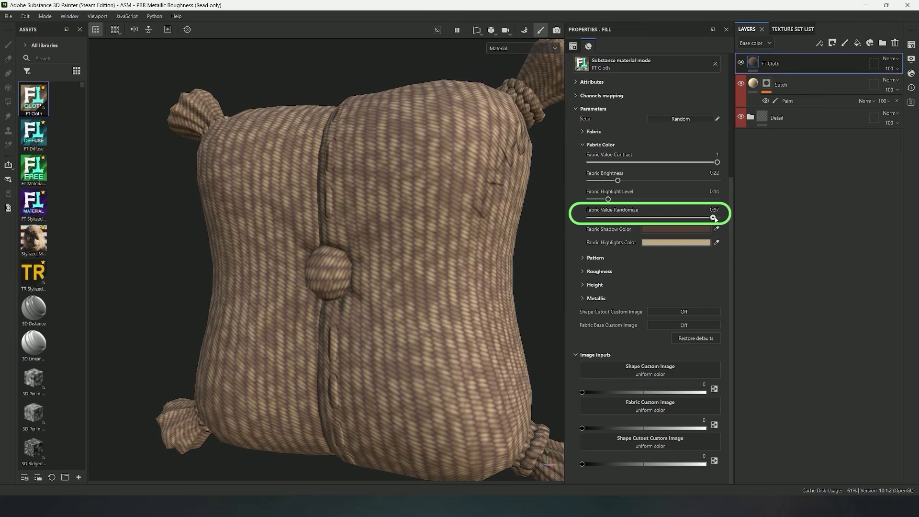
scroll(427, 202, "down", 4)
scroll(463, 235, "down", 3)
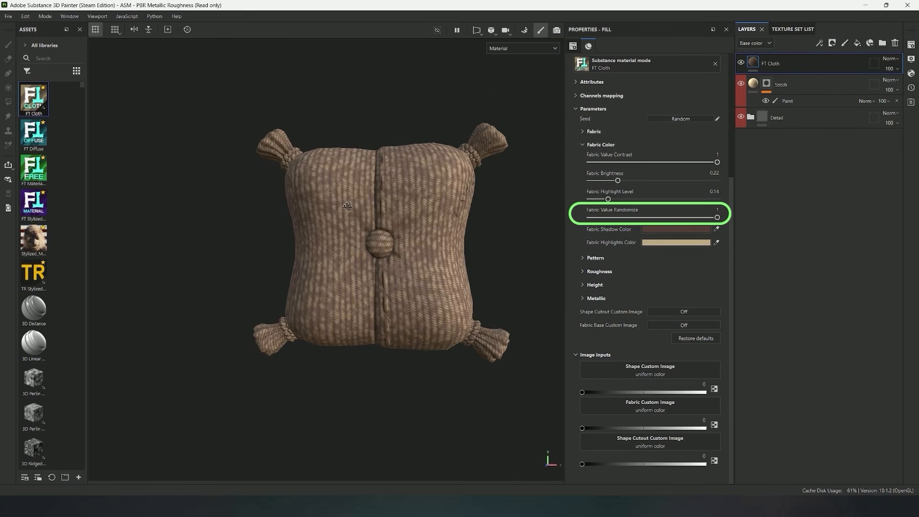
left_click_drag(319, 199, 336, 204, "alt")
scroll(435, 209, "up", 3)
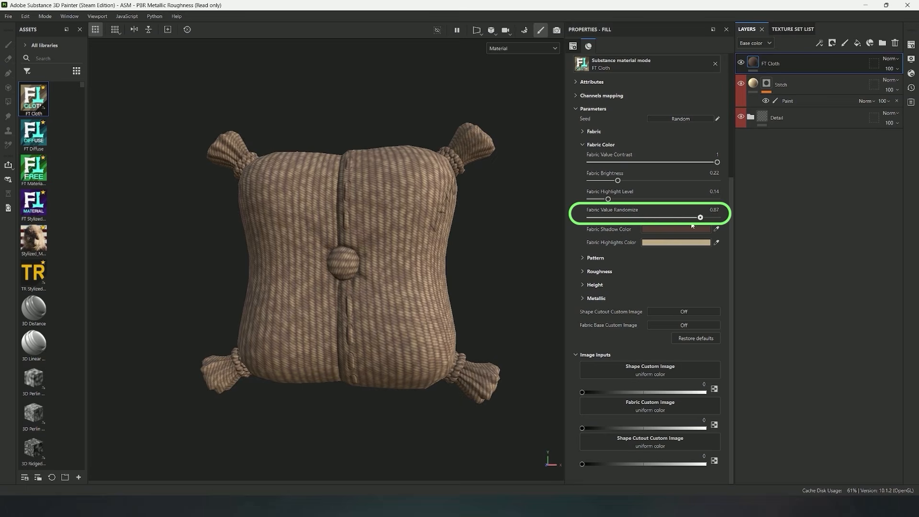
left_click_drag(699, 225, 718, 231)
left_click_drag(459, 236, 481, 236, "alt")
Lower Fabric Value Randomize to 0.14
left_click_drag(718, 217, 613, 218)
scroll(446, 278, "up", 6)
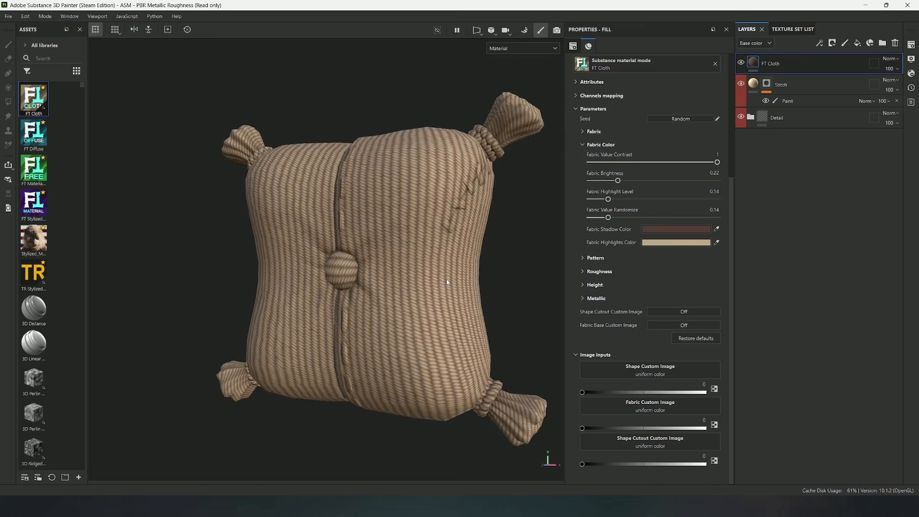
scroll(456, 272, "down", 3)
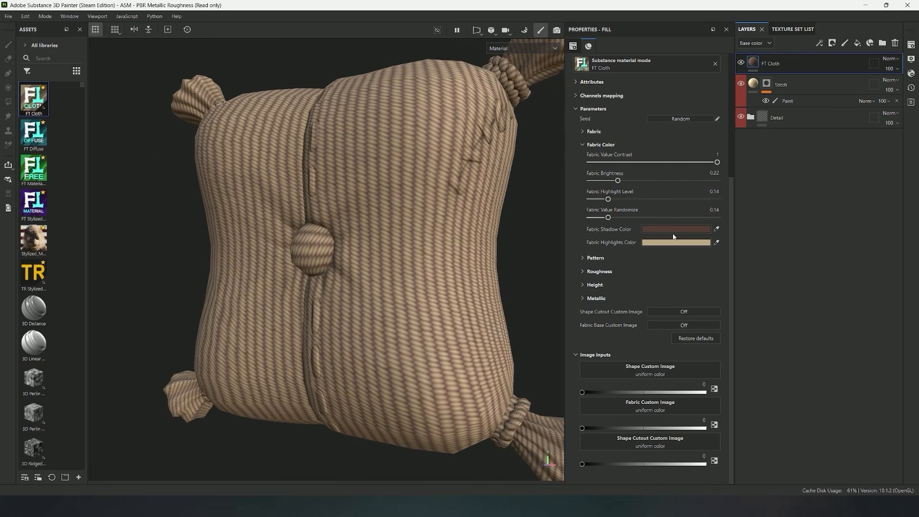
Change the Fabric Shadow Color to a very dark yellowish brown
left_click(676, 229)
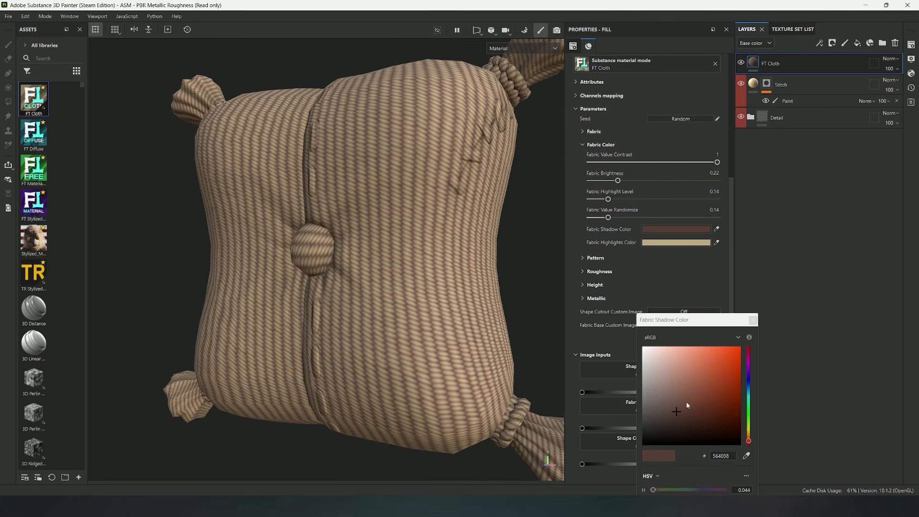
mouse_move(749, 440)
left_mouse_down()
mouse_move(748, 418)
mouse_move(749, 428)
left_mouse_up()
left_click_drag(685, 419, 679, 421)
left_click_drag(745, 428, 713, 426)
left_click(765, 340)
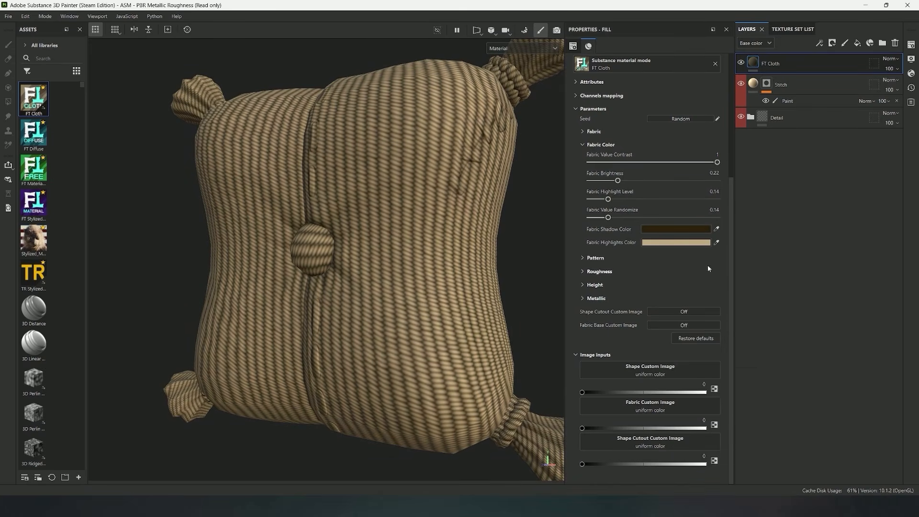
Change the Fabric Highlights Color to the muted teal 85C2B6
left_click(680, 243)
left_click_drag(671, 371, 664, 360)
left_click_drag(750, 437, 748, 427)
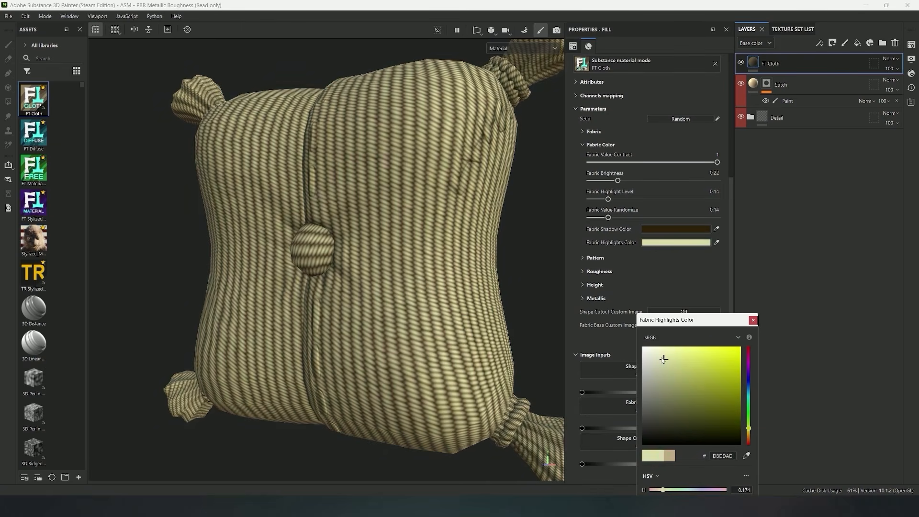
left_click_drag(663, 360, 681, 362)
scroll(502, 225, "down", 3)
left_click_drag(748, 427, 748, 399)
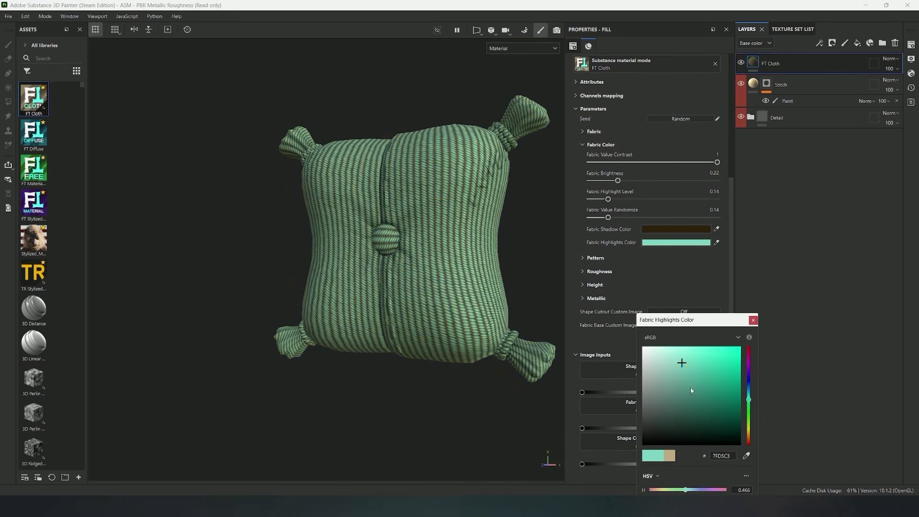
scroll(475, 214, "up", 3)
left_click_drag(684, 363, 673, 369)
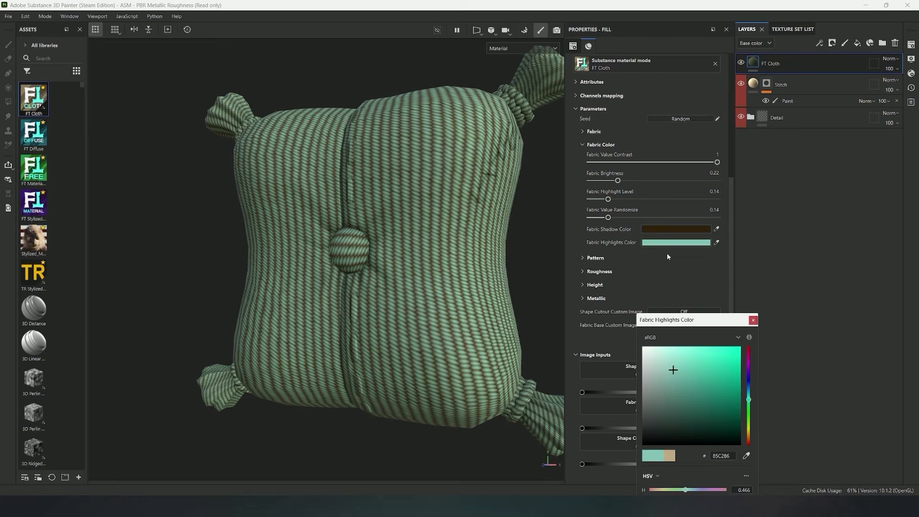
left_click(588, 251)
Restore the FT Cloth material's default parameters and open its Pattern settings
left_click(584, 144)
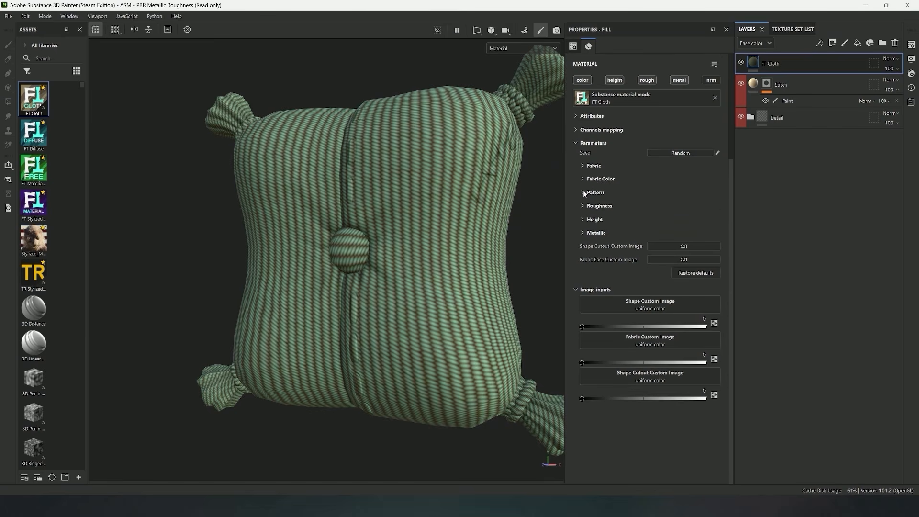
scroll(493, 200, "down", 2)
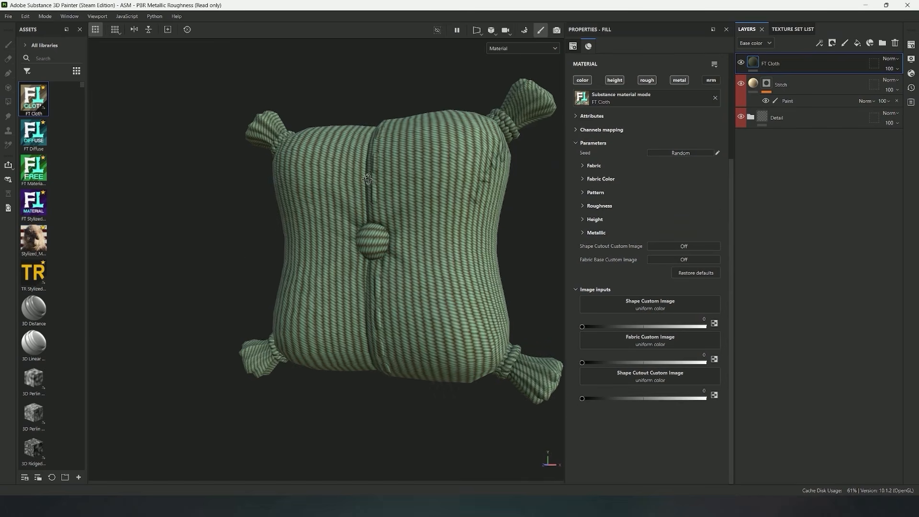
left_click(695, 273)
left_click_drag(502, 207, 524, 216, "alt")
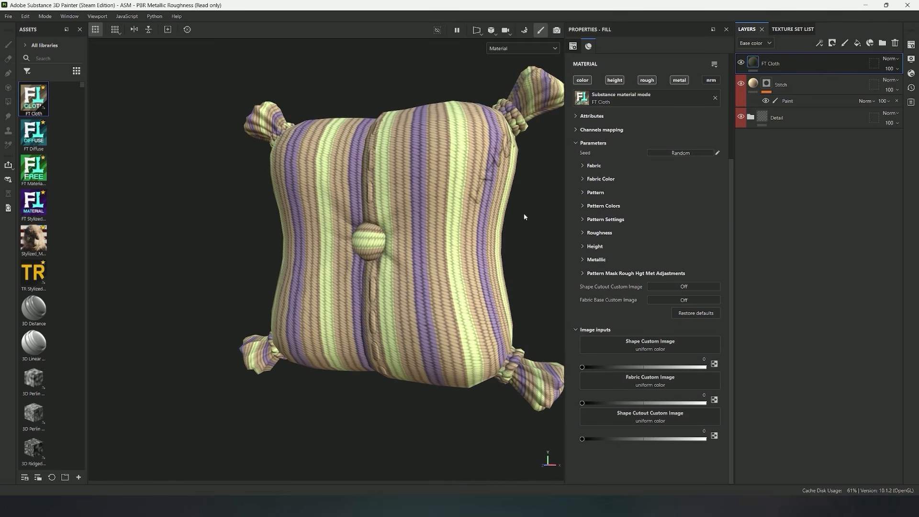
left_click(583, 192)
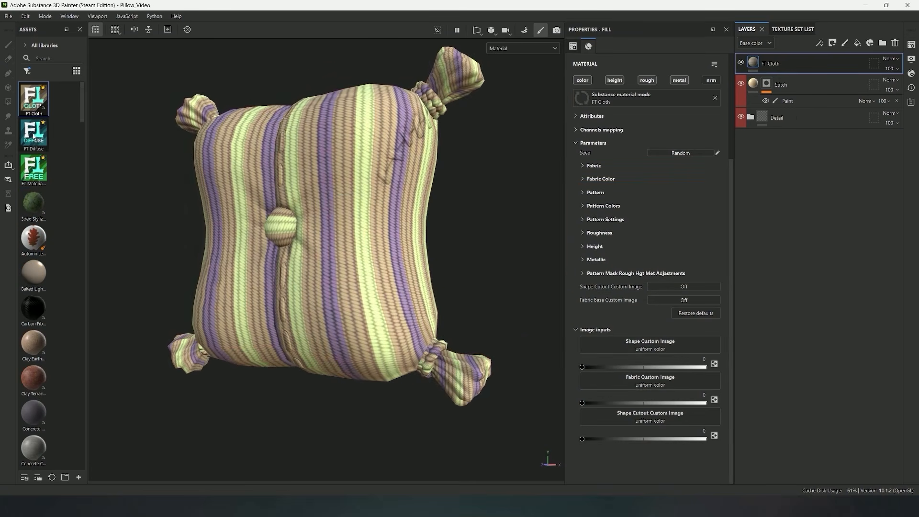
Apply the FT Diffuse material to the pillow, place its layer below FT Cloth, and select the FT Cloth layer
left_click_drag(33, 136, 349, 211)
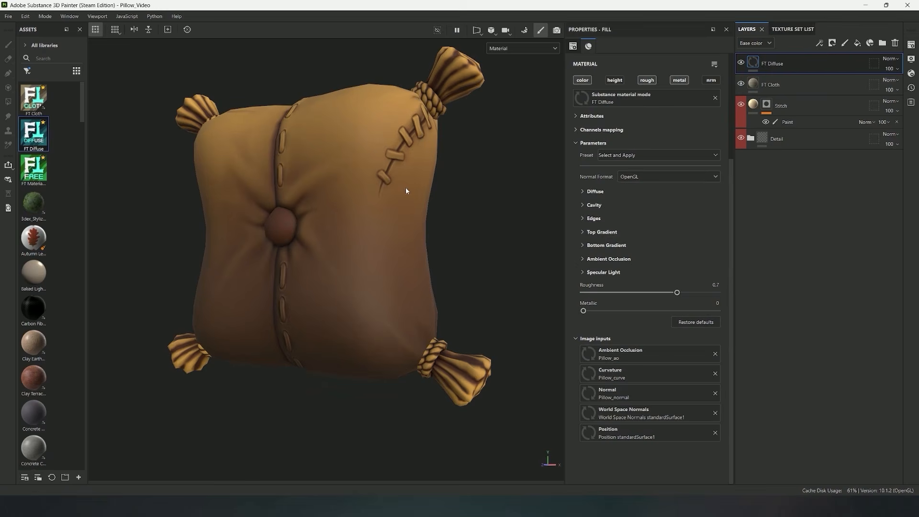
left_click_drag(800, 63, 805, 94)
left_click(772, 68)
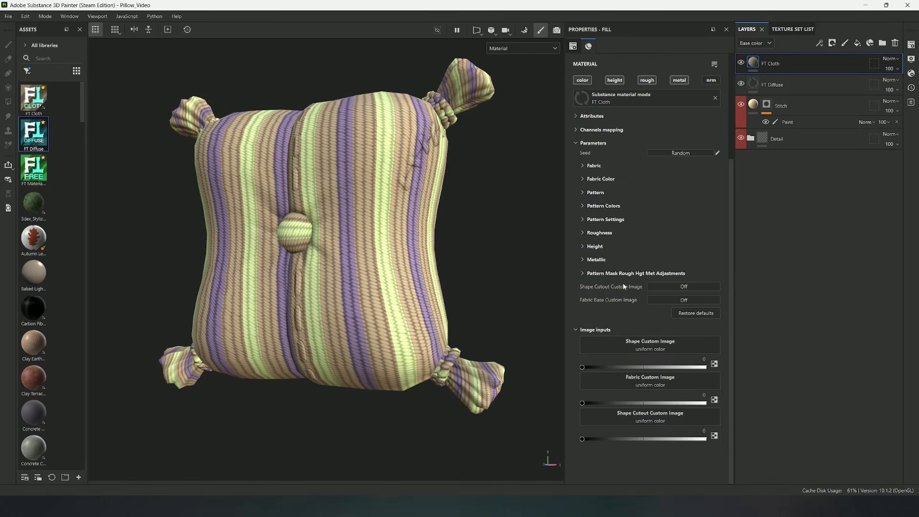
Turn on Pattern Only for FT Cloth, keeping Pattern Opacity at 1, and inspect the stripes over the diffuse layer
left_click(582, 194)
mouse_move(319, 209)
left_mouse_down("alt")
mouse_move(345, 212)
mouse_move(327, 210)
left_mouse_up("alt")
middle_click_drag(327, 210, 345, 212, "alt")
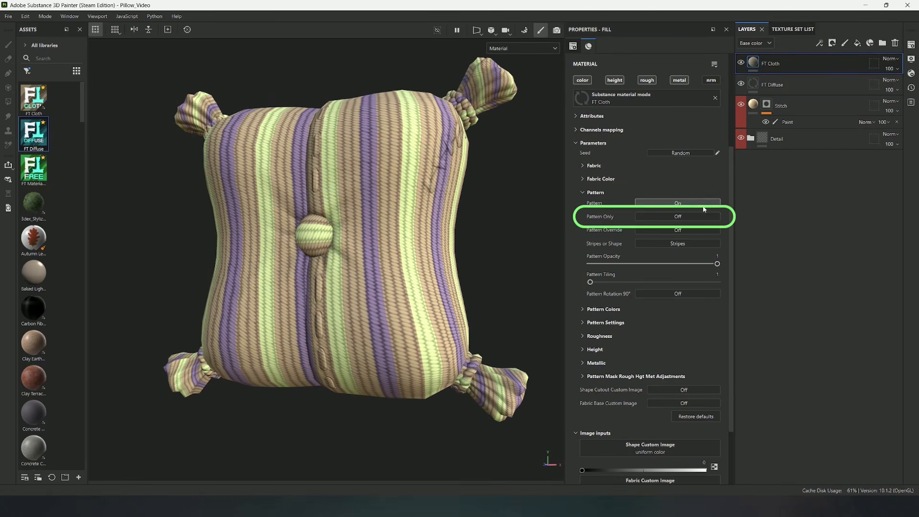
left_click(676, 218)
left_click_drag(330, 216, 349, 216, "alt")
left_click_drag(717, 223, 751, 231)
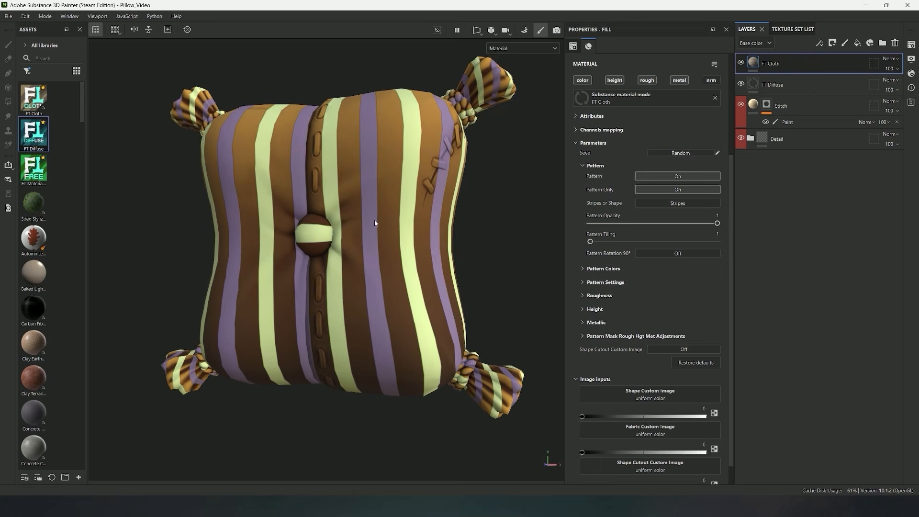
left_click_drag(374, 220, 384, 221, "alt")
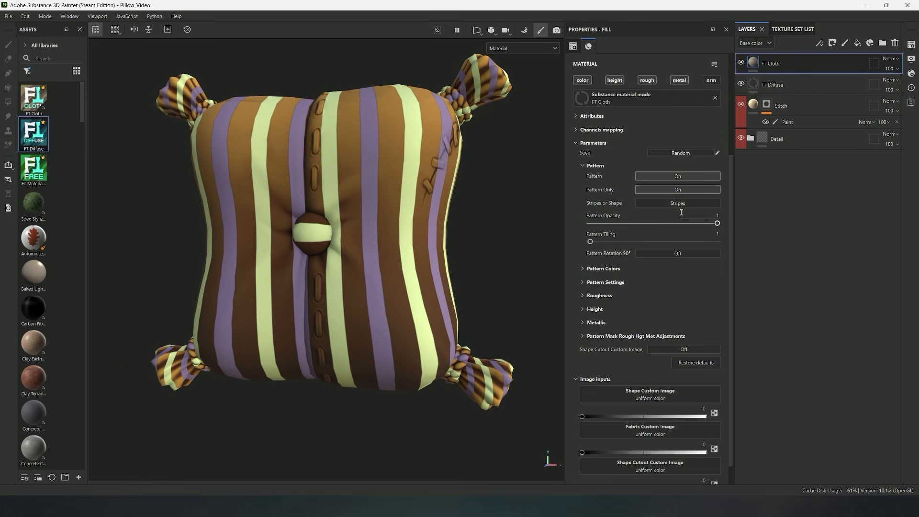
Turn off Pattern Only, turn on Pattern Override, and inspect the flat stripes on the woven pillow
left_click(677, 190)
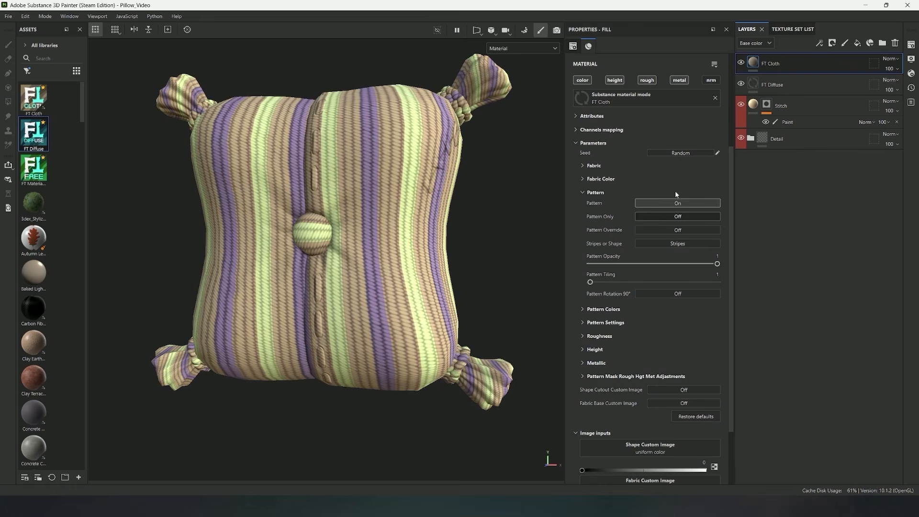
left_click(661, 228)
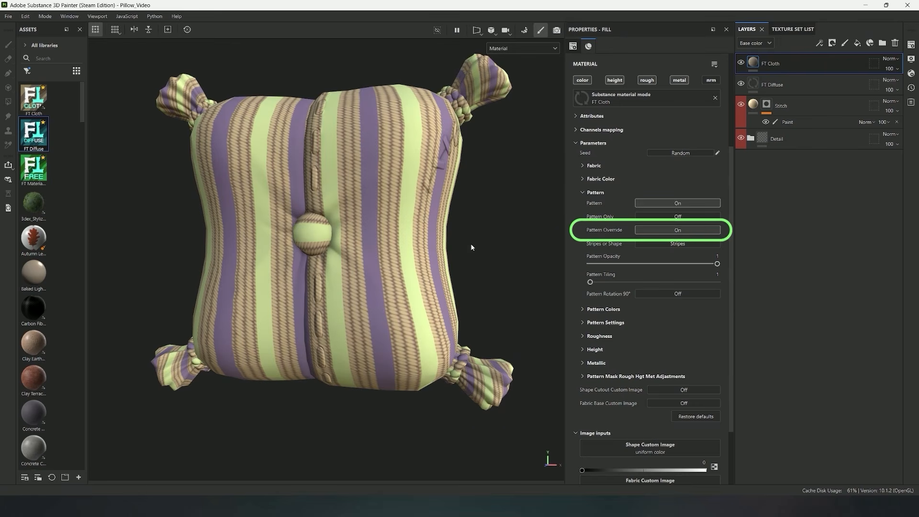
left_click_drag(353, 189, 362, 191, "alt")
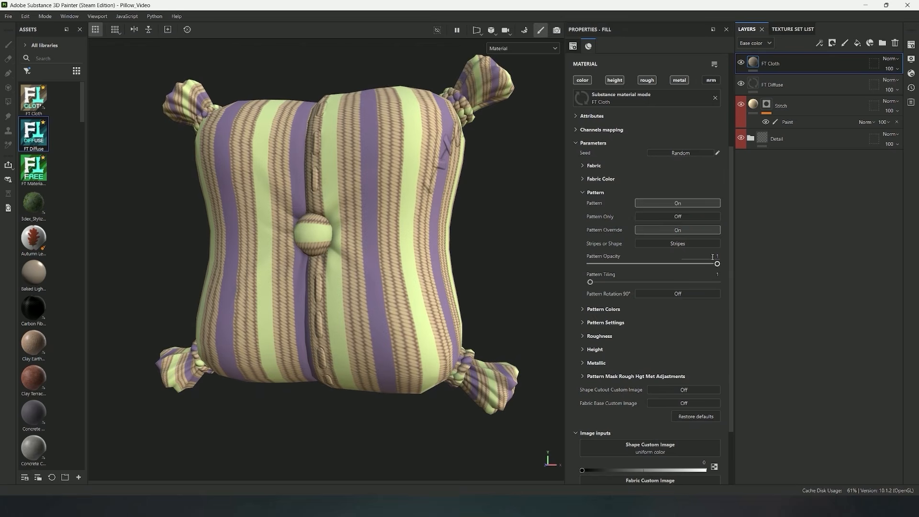
left_click_drag(430, 205, 352, 175, "alt")
scroll(384, 199, "down", 4)
middle_click_drag(362, 168, 331, 185, "alt")
scroll(359, 178, "up", 2)
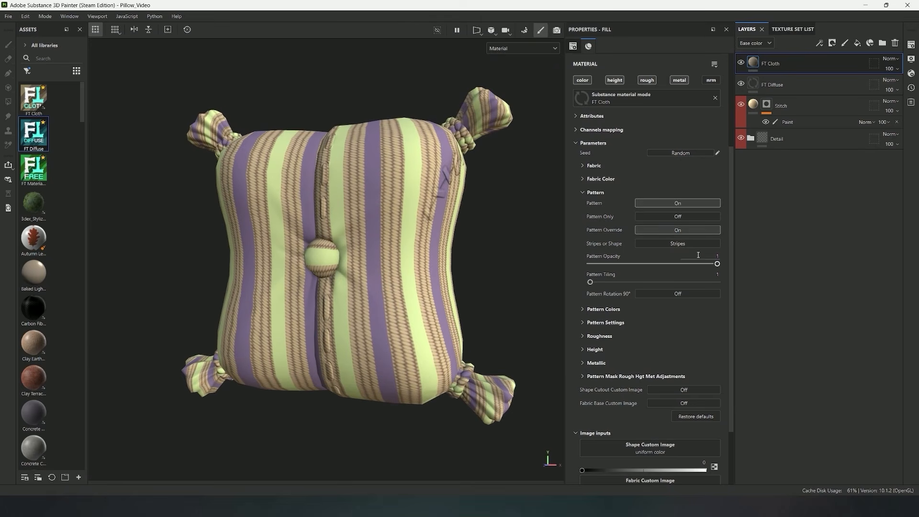
Keep Pattern Opacity at 1 and set Pattern Tiling to 3
mouse_move(716, 264)
left_mouse_down()
mouse_move(587, 268)
mouse_move(718, 268)
left_mouse_up()
mouse_move(590, 282)
left_mouse_down()
mouse_move(653, 282)
mouse_move(604, 282)
left_mouse_up()
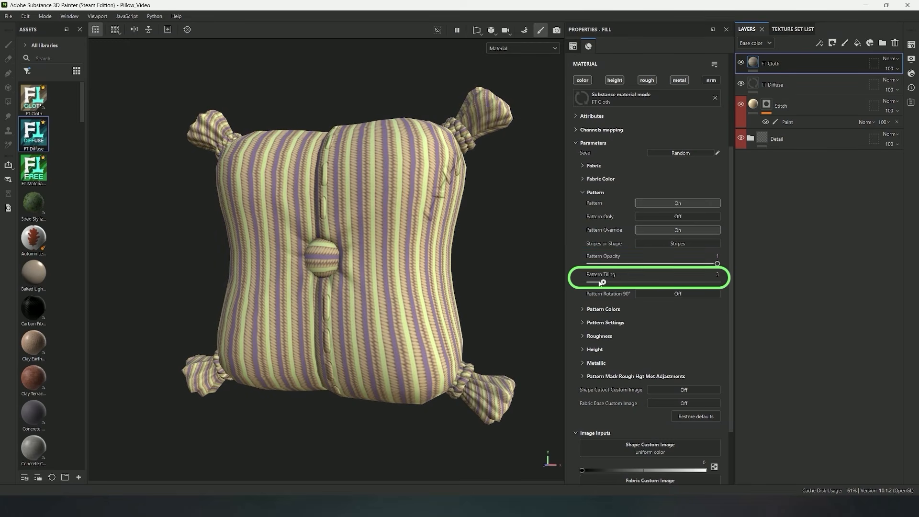
Switch Pattern Rotation 90° on and back off to compare the stripe directions on the pillow
left_click(677, 293)
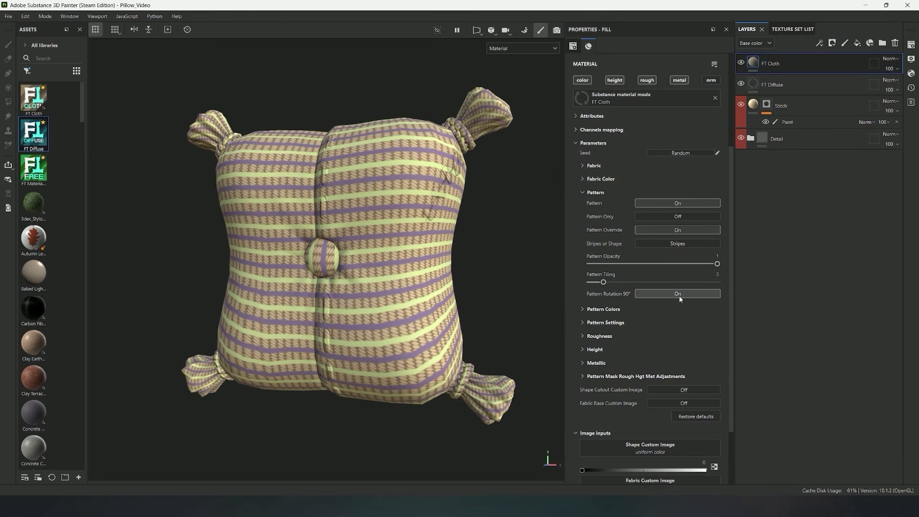
left_click(679, 295)
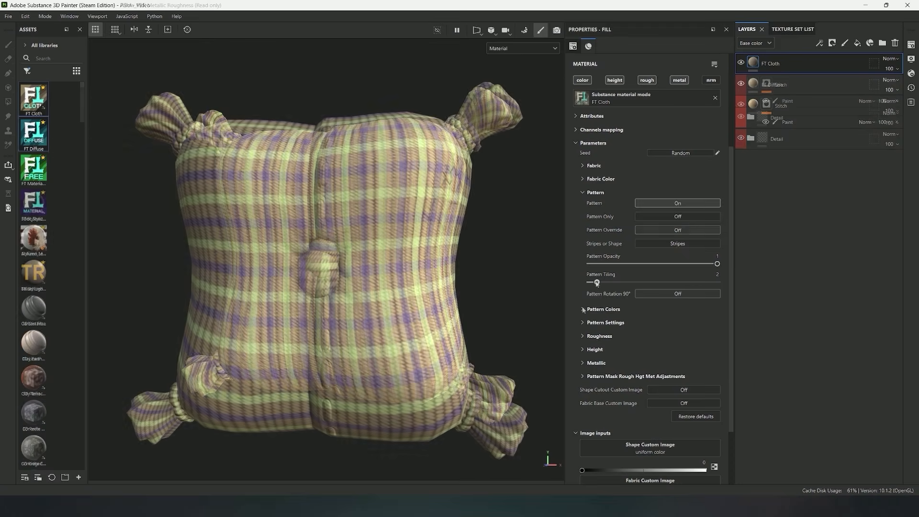
Expand the Pattern Colors and Pattern Settings parameter groups of FT Cloth and collapse the Pattern group
left_click(583, 309)
scroll(605, 250, "down", 2)
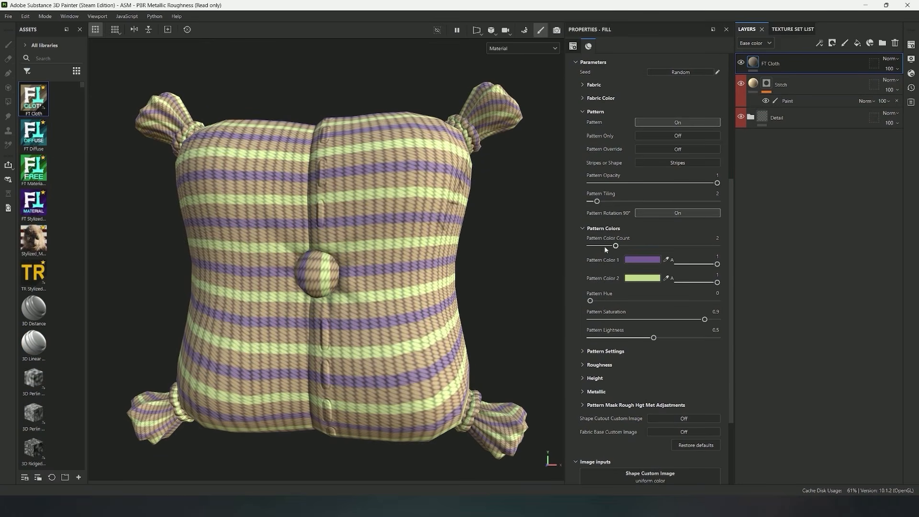
left_click(582, 111)
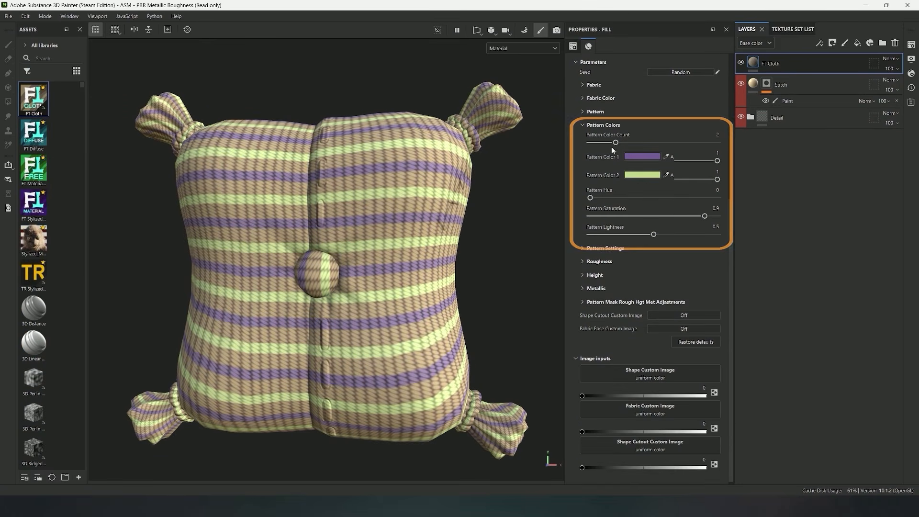
left_click_drag(455, 194, 425, 200, "alt")
left_click(582, 247)
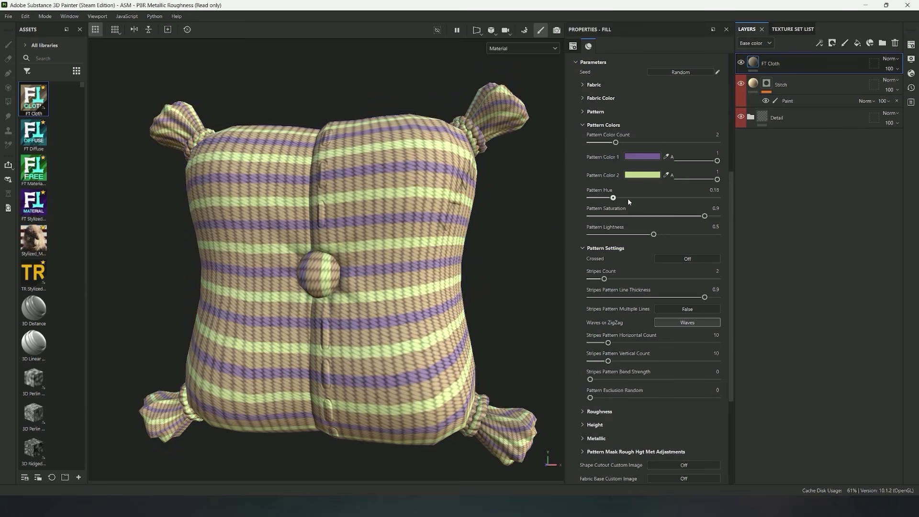
Try other Pattern Hue, Saturation and Lightness values on the stripes, returning them to 0, 0.9 and 0.5
mouse_move(627, 198)
left_mouse_down()
mouse_move(662, 199)
mouse_move(589, 200)
left_mouse_up()
left_click_drag(699, 218, 613, 220)
left_click_drag(687, 222, 705, 221)
mouse_move(646, 235)
left_mouse_down()
mouse_move(601, 237)
mouse_move(678, 237)
mouse_move(653, 234)
left_mouse_up()
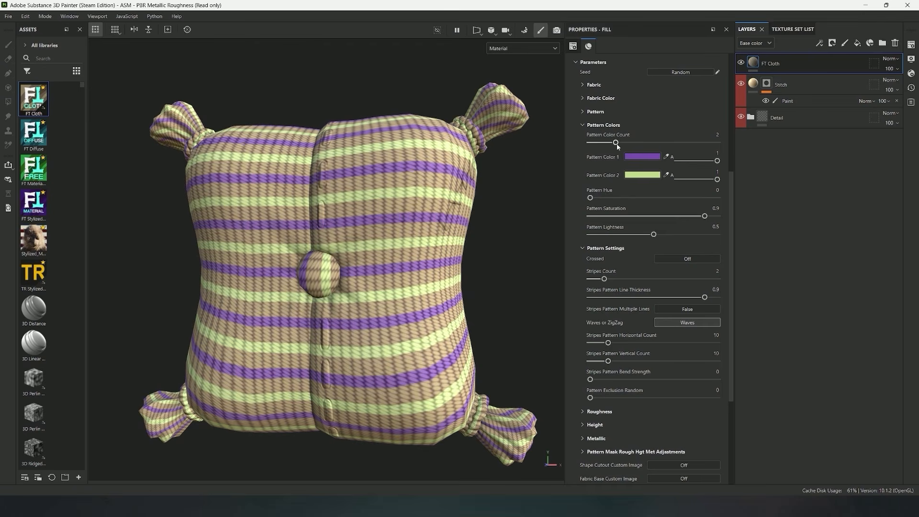
Set Pattern Color Count to 4 and bring the Pattern Settings parameters into view
left_click_drag(617, 144, 659, 146)
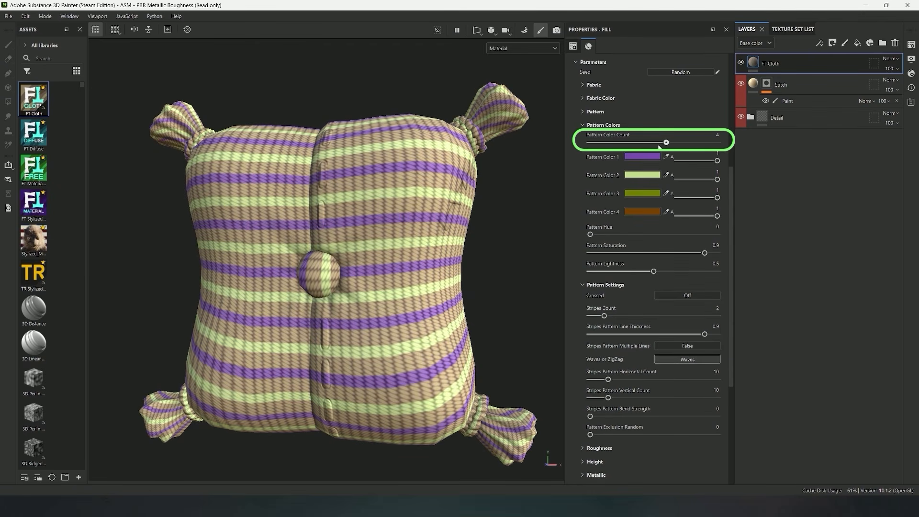
scroll(618, 214, "down", 2)
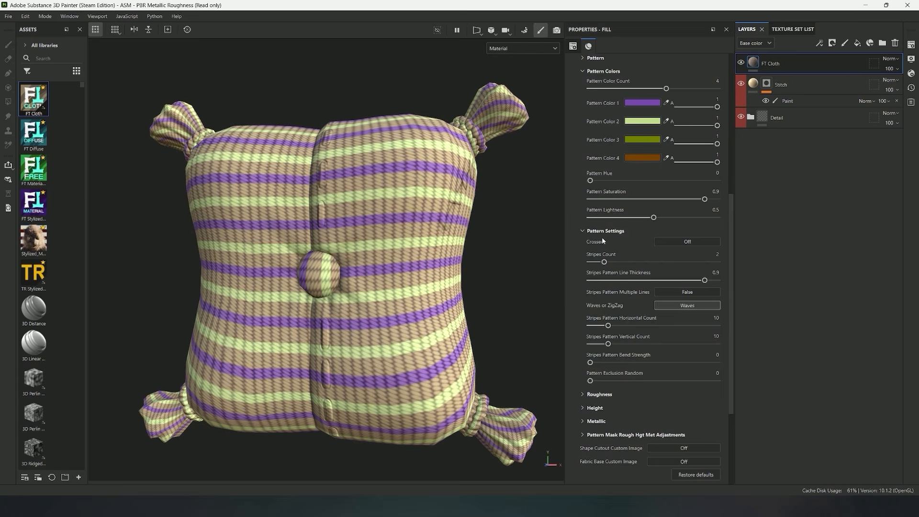
left_click(583, 231)
left_click(583, 245)
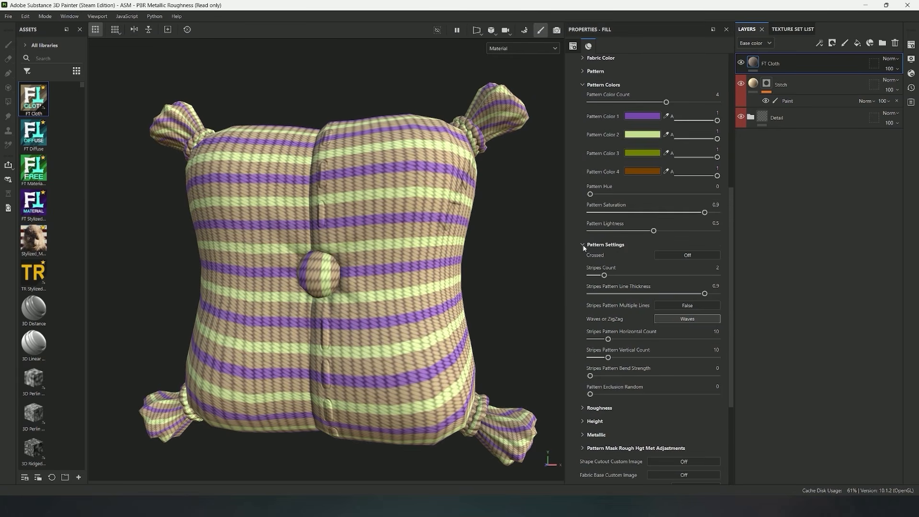
scroll(646, 229, "down", 2)
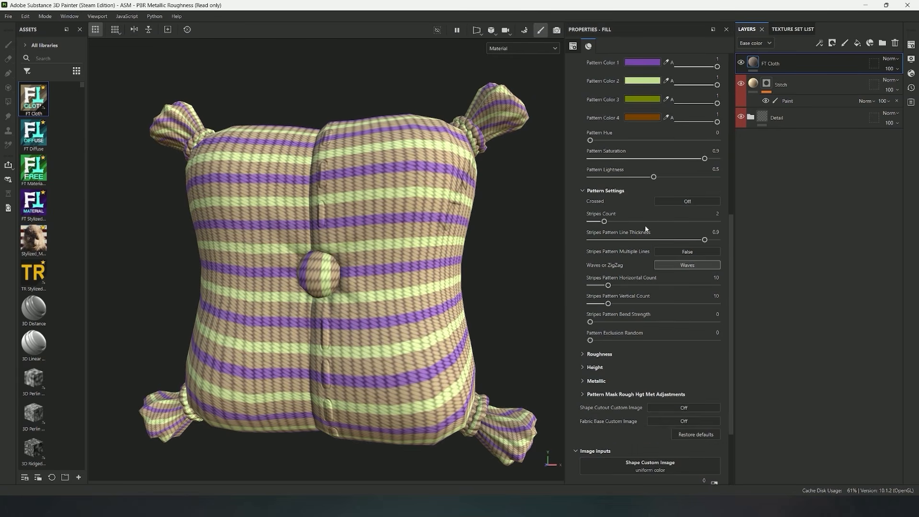
Preview the Crossed stripes, turn Crossed off again and set Stripes Count to 6
left_click(679, 200)
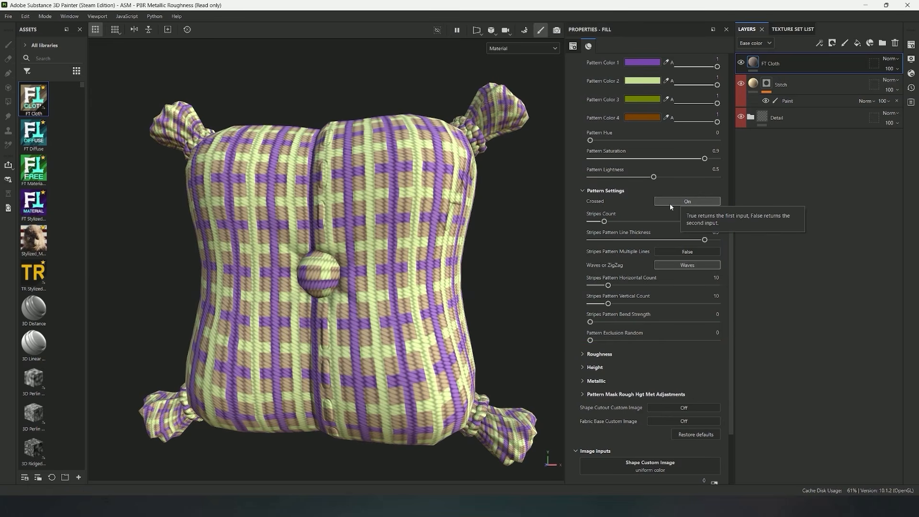
left_click(670, 202)
left_click_drag(604, 221, 663, 224)
left_click_drag(501, 233, 448, 234, "alt")
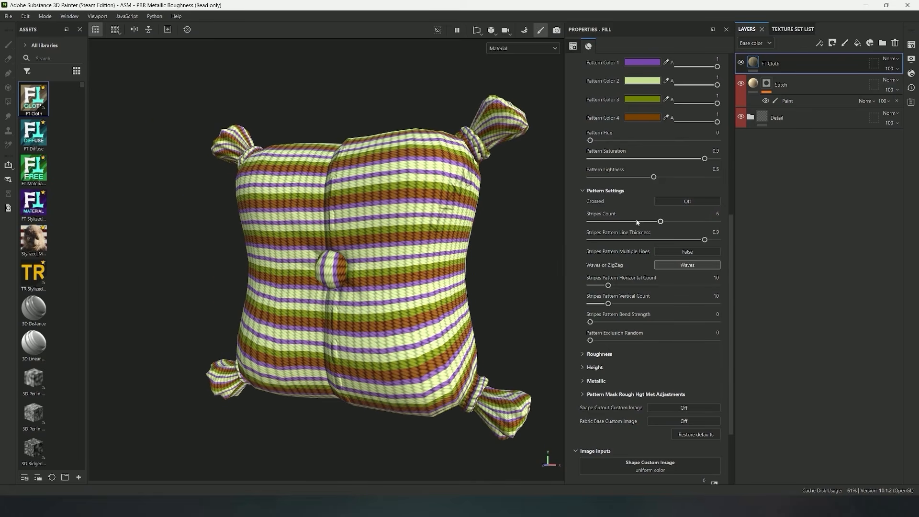
Set Pattern Color 3 to dark purple 47007C and Pattern Color 4 to green
scroll(637, 223, "up", 3)
left_click(641, 152)
left_click(748, 370)
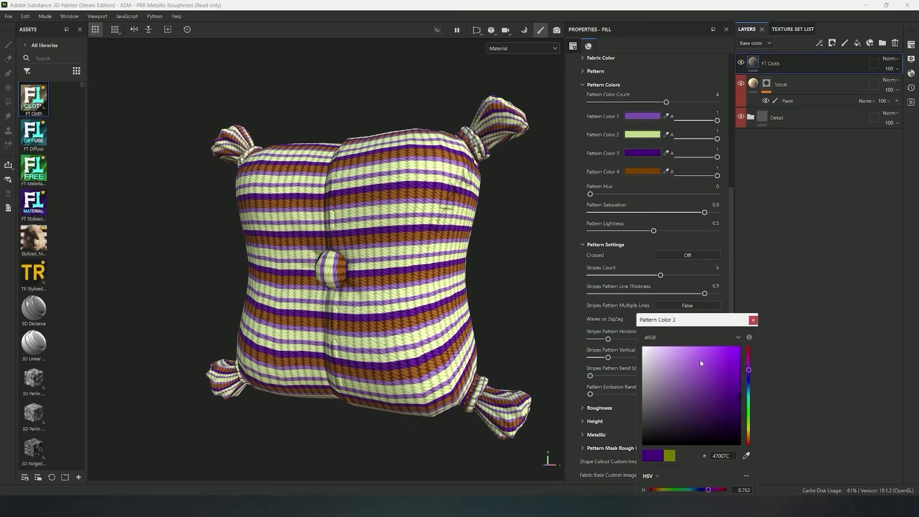
left_click(642, 171)
left_click(749, 416)
mouse_move(473, 283)
left_mouse_down("alt")
mouse_move(488, 285)
mouse_move(466, 286)
left_mouse_up("alt")
Try different hues for Pattern Color 2 and settle on pink
left_click(642, 134)
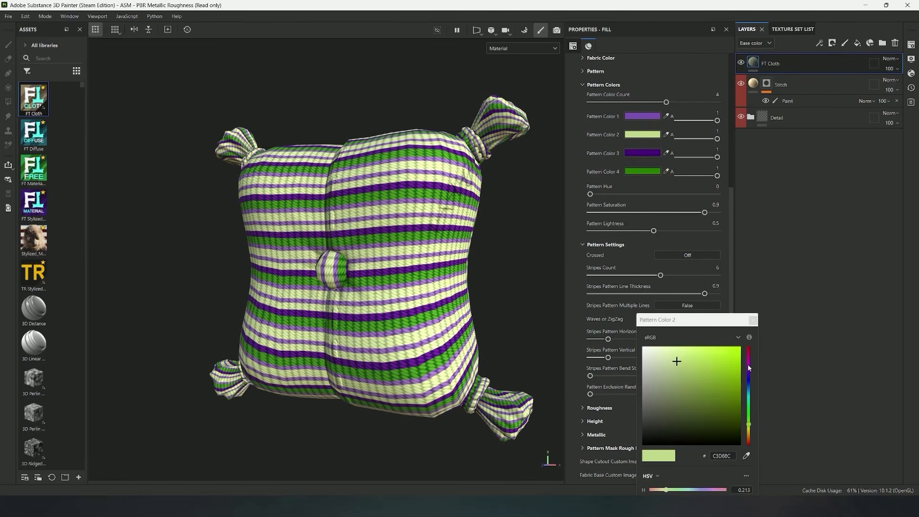
left_click(747, 365)
left_click(748, 375)
left_click(748, 355)
scroll(349, 225, "down", 1)
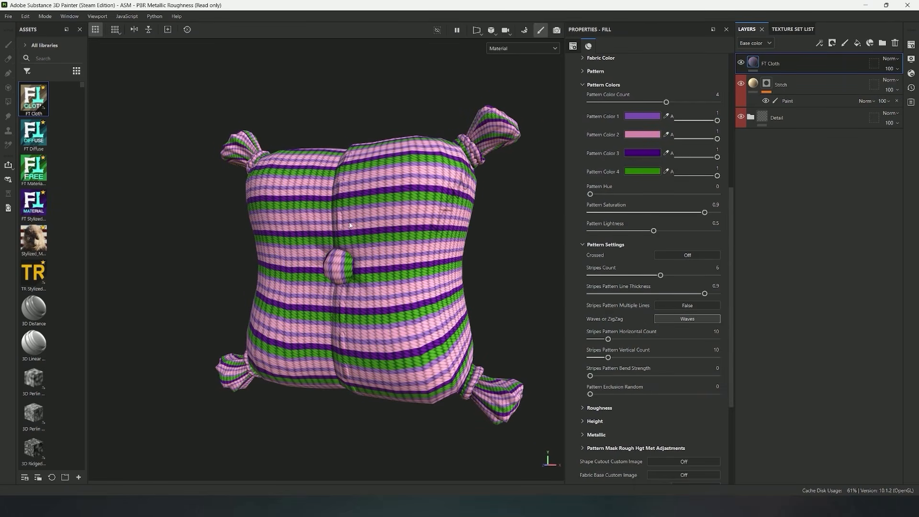
Set Stripes Count to 5 and Stripes Pattern Line Thickness to 0.63
left_click_drag(349, 225, 359, 225, "alt")
left_click(652, 276)
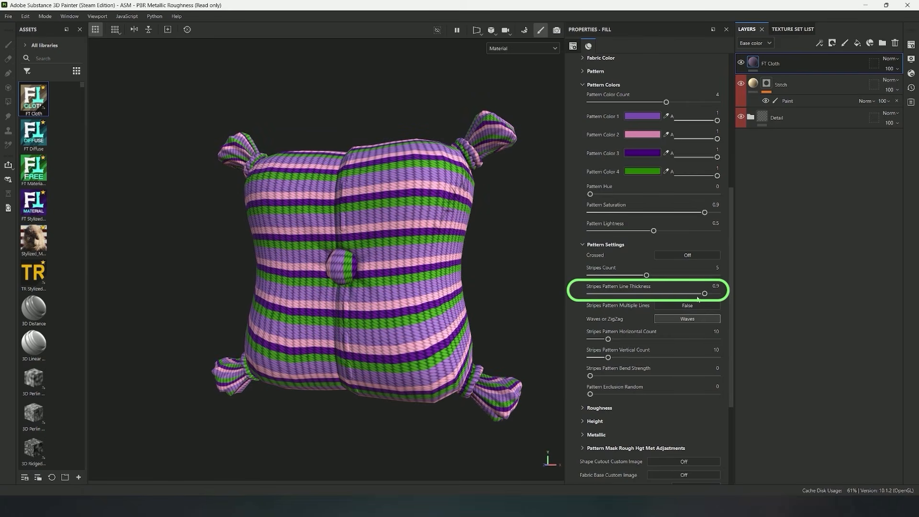
left_click_drag(704, 294, 670, 298)
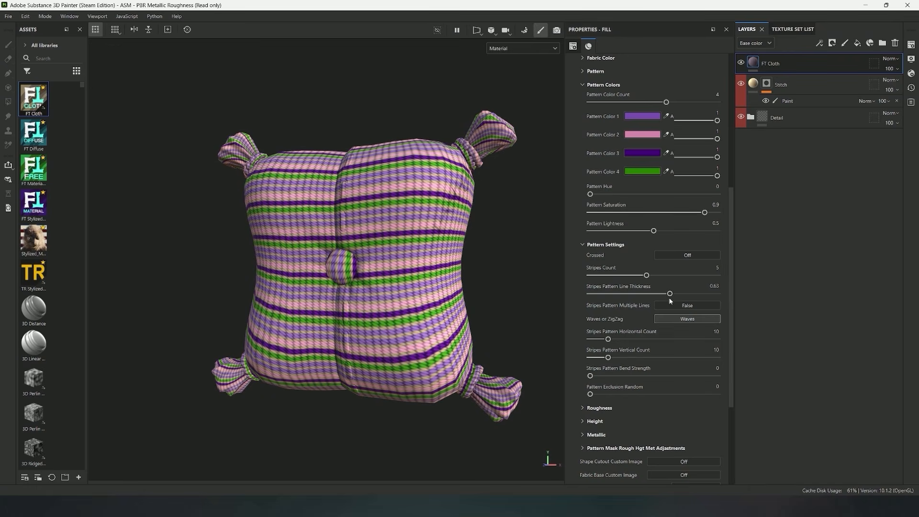
Turn on Crossed with a Stripes Count of 2 and a Stripes Pattern Line Thickness of 0.78
left_click(661, 253)
left_click_drag(668, 294, 604, 276)
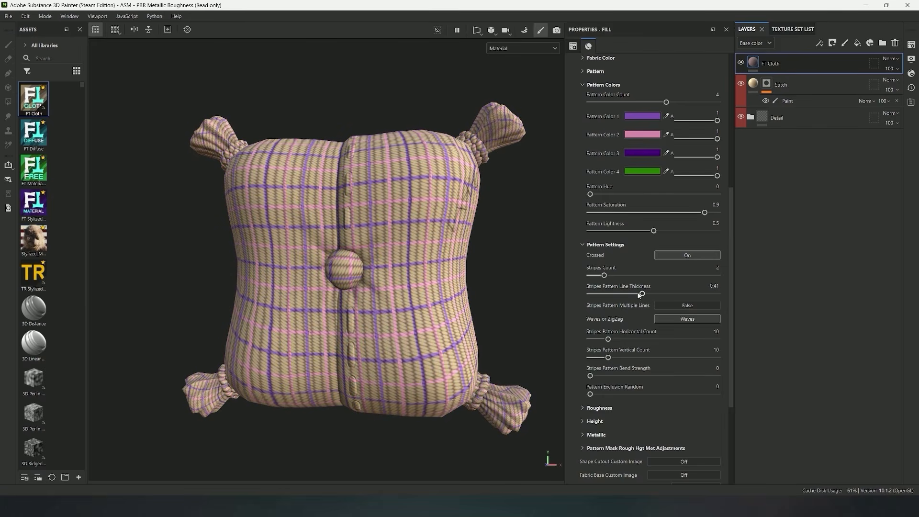
left_click_drag(666, 294, 688, 295)
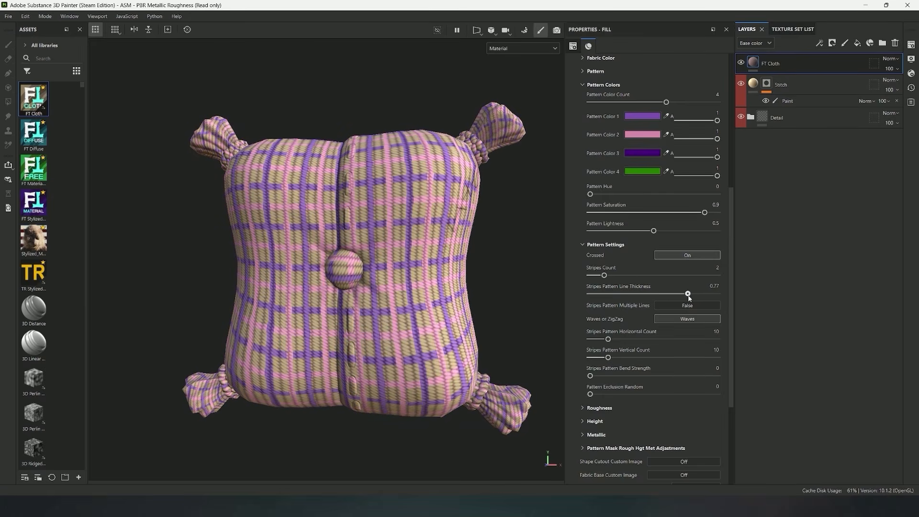
Turn on Pattern Override for the crossed stripes and inspect the pillow from another angle
scroll(680, 297, "up", 4)
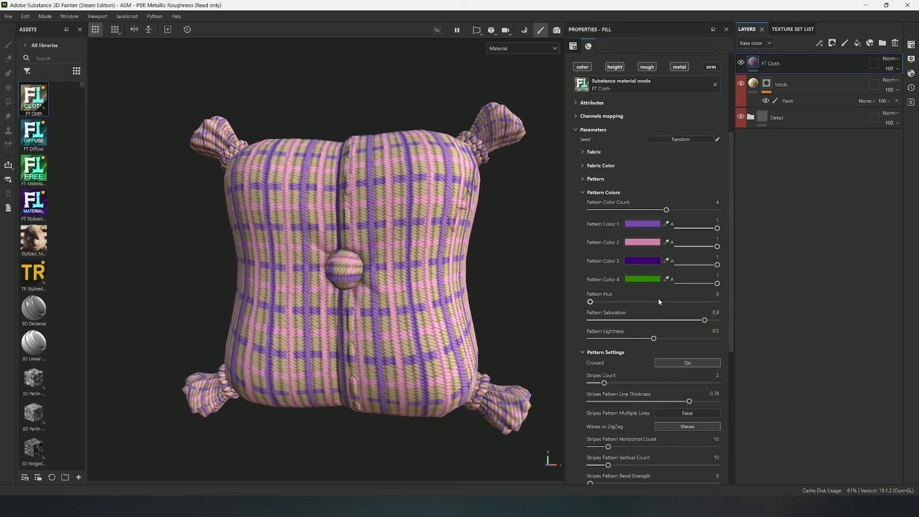
left_click(598, 179)
left_click(662, 214)
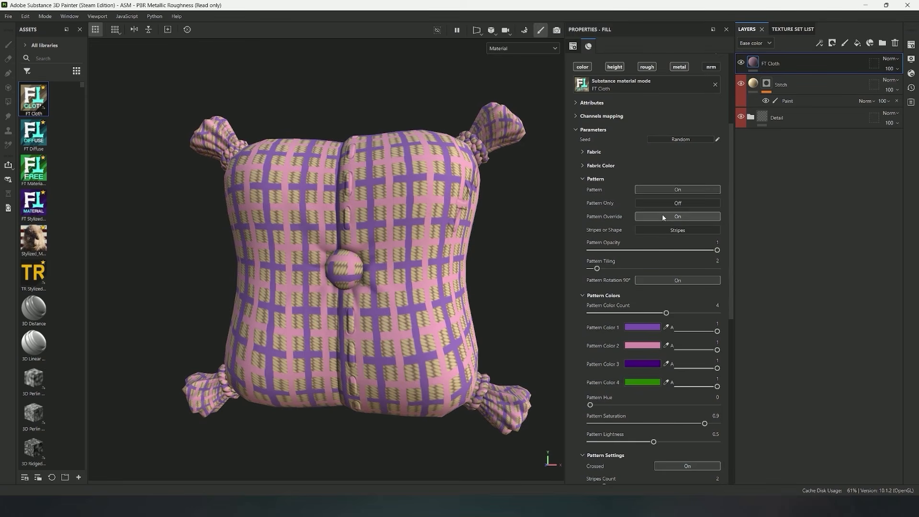
left_click_drag(414, 233, 408, 238, "alt")
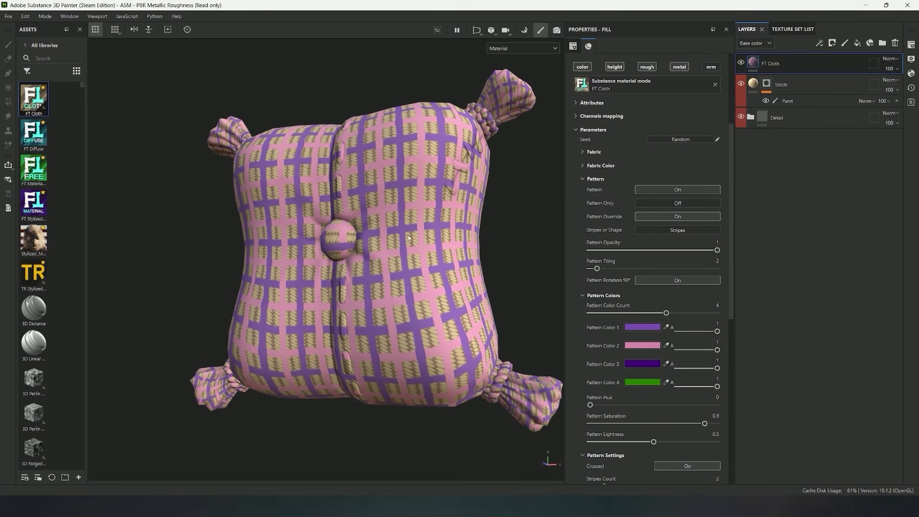
Switch the stripe bending from Waves to ZigZag and set Stripes Pattern Bend Strength to 138.69
scroll(649, 300, "down", 5)
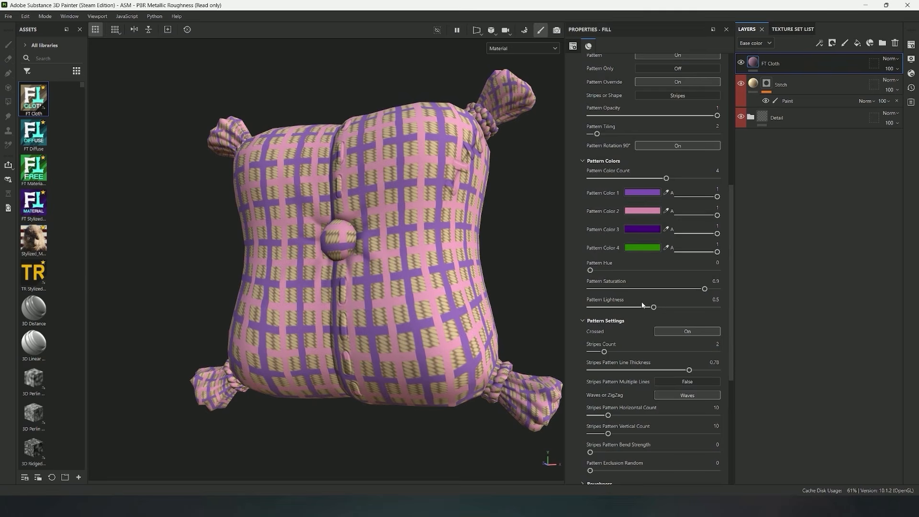
scroll(605, 269, "down", 5)
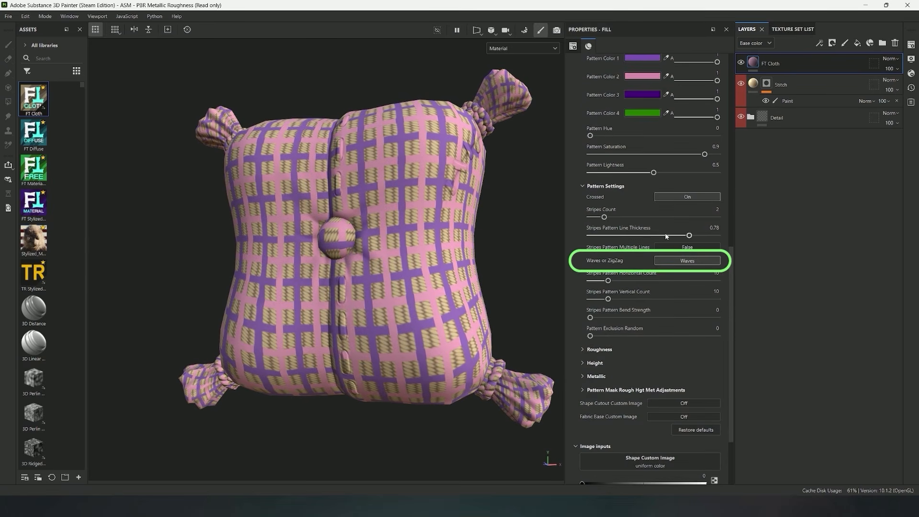
left_click(672, 263)
left_click(689, 263)
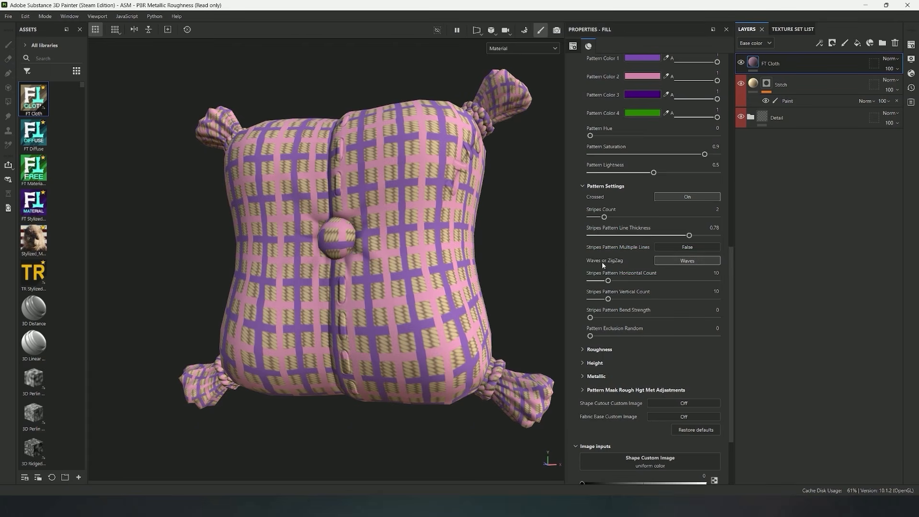
left_click(676, 261)
left_click_drag(591, 318, 661, 319)
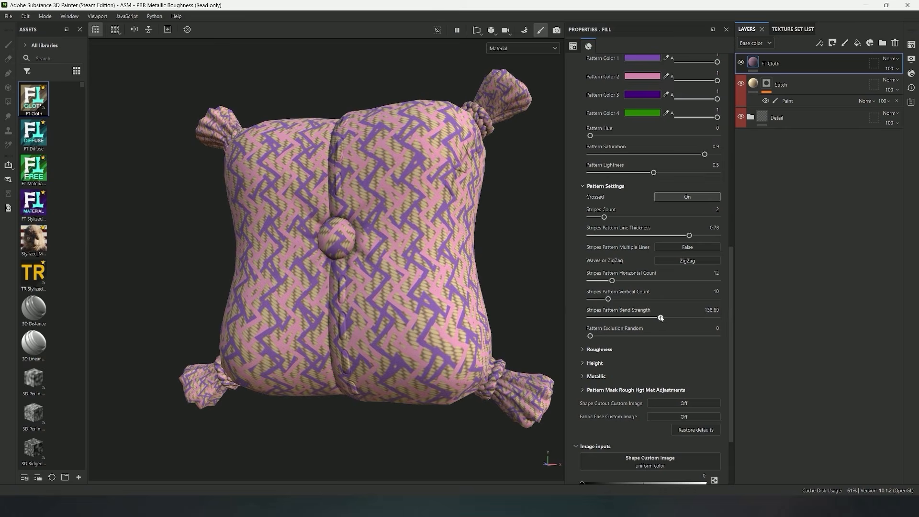
Set Stripes Pattern Vertical Count to 6 and Stripes Pattern Horizontal Count to 7
left_click_drag(609, 300, 599, 299)
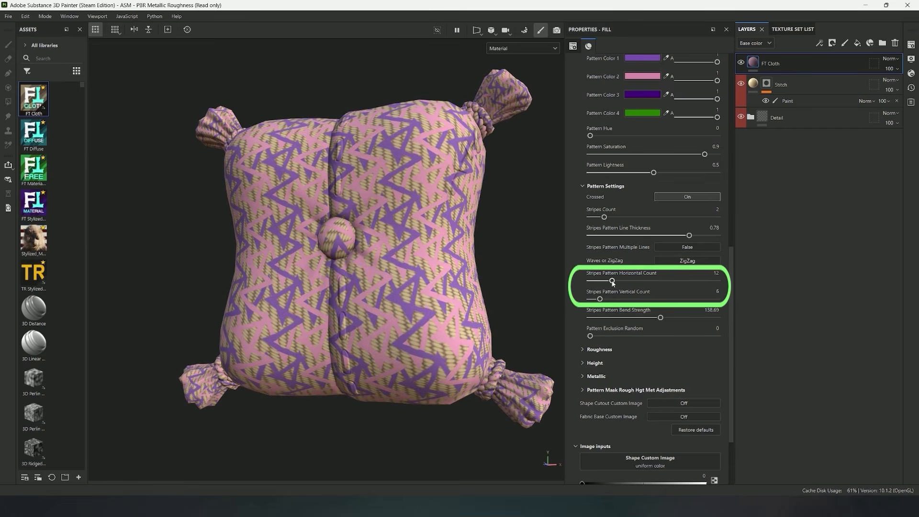
mouse_move(613, 282)
left_mouse_down()
mouse_move(626, 282)
mouse_move(602, 287)
left_mouse_up()
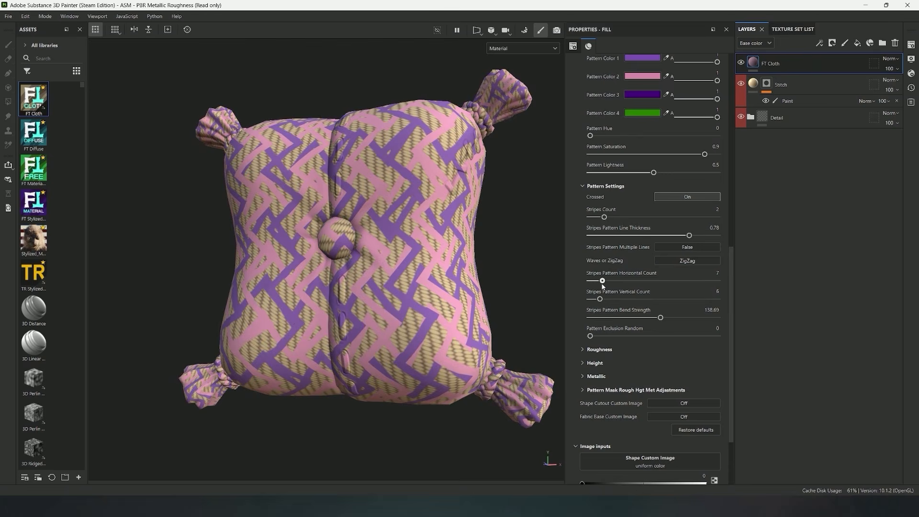
Switch the stripes to Waves with a Bend Strength of 246.47 and a Line Thickness of 0.62
left_click(682, 263)
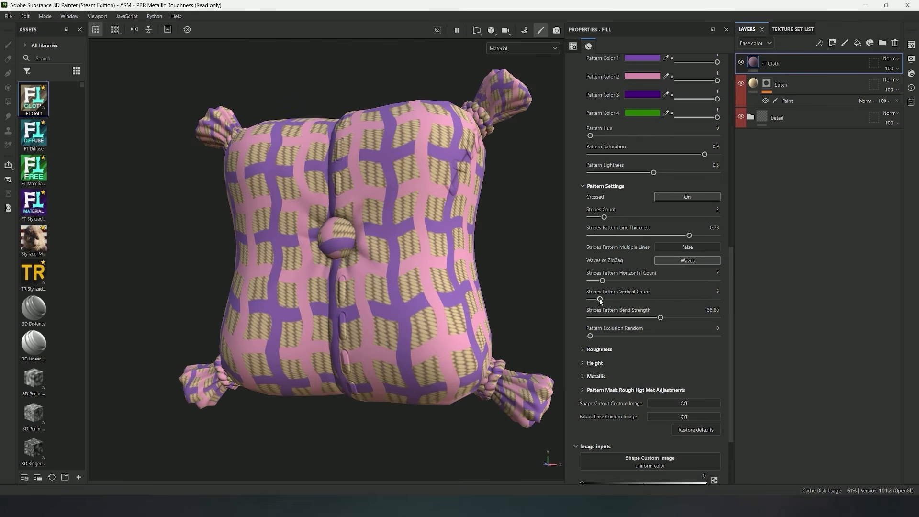
left_click_drag(675, 319, 714, 317)
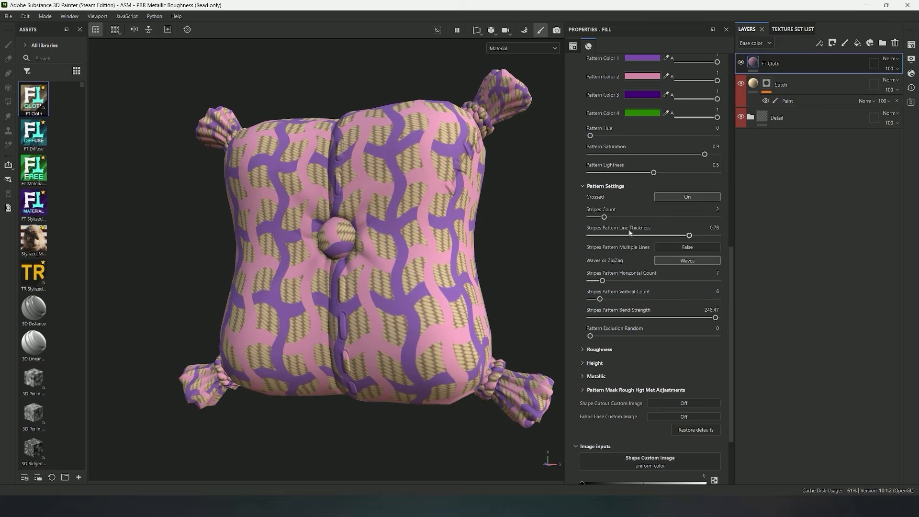
mouse_move(604, 217)
left_mouse_down()
mouse_move(646, 223)
mouse_move(603, 227)
left_mouse_up()
left_click_drag(688, 237, 669, 237)
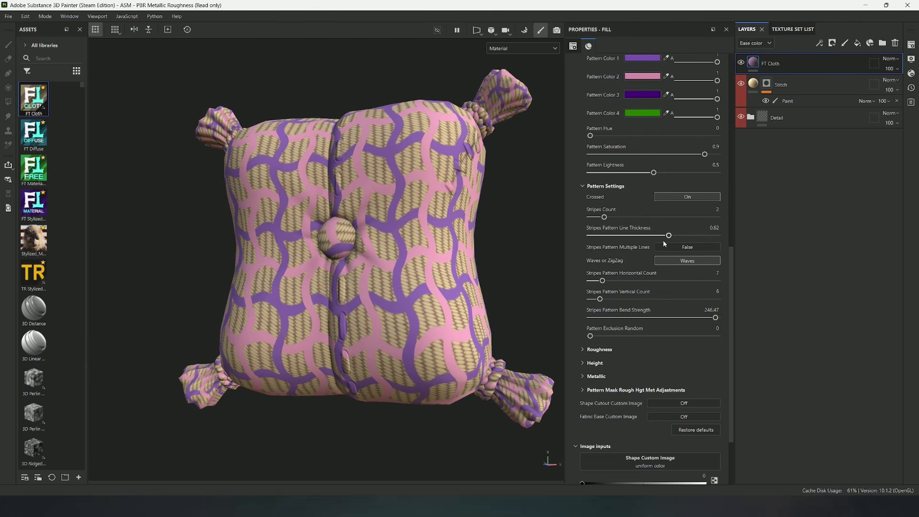
Set Pattern Tiling to 3 for the wavy crossed stripes
scroll(663, 244, "up", 5)
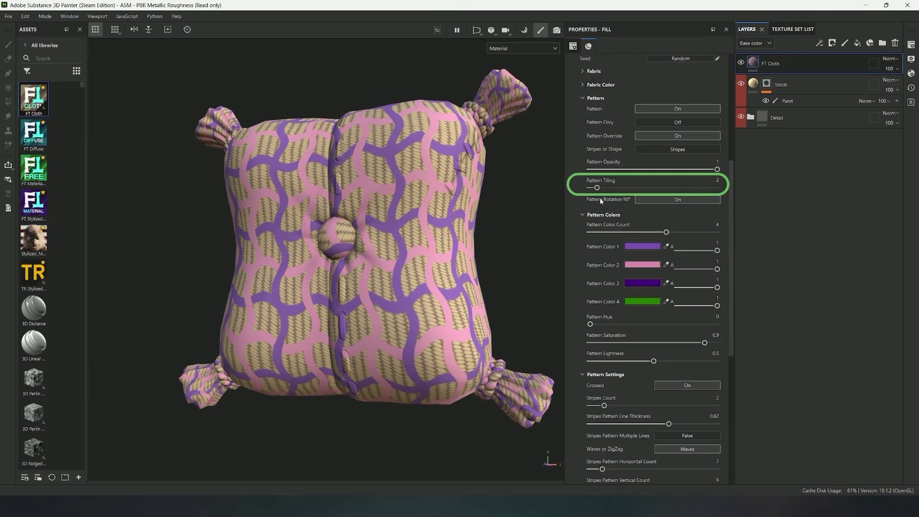
mouse_move(597, 187)
left_mouse_down()
mouse_move(623, 188)
mouse_move(604, 187)
left_mouse_up()
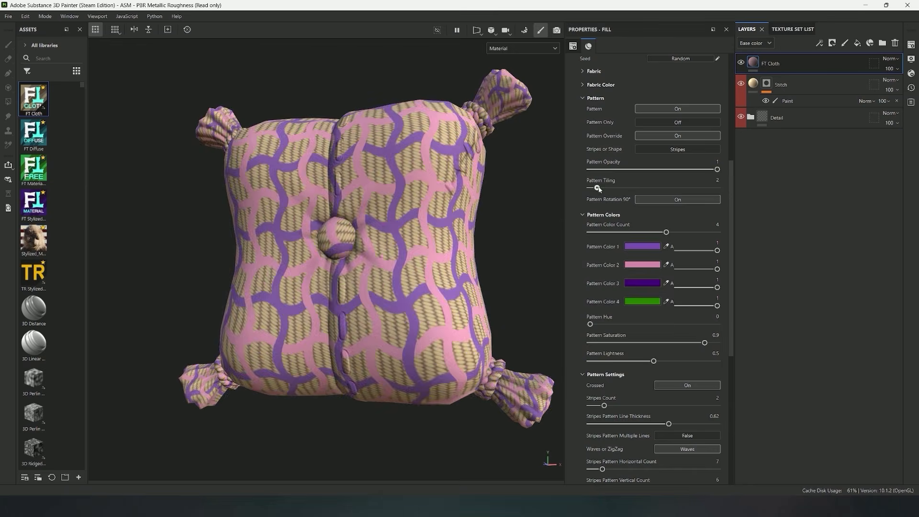
scroll(610, 280, "down", 2)
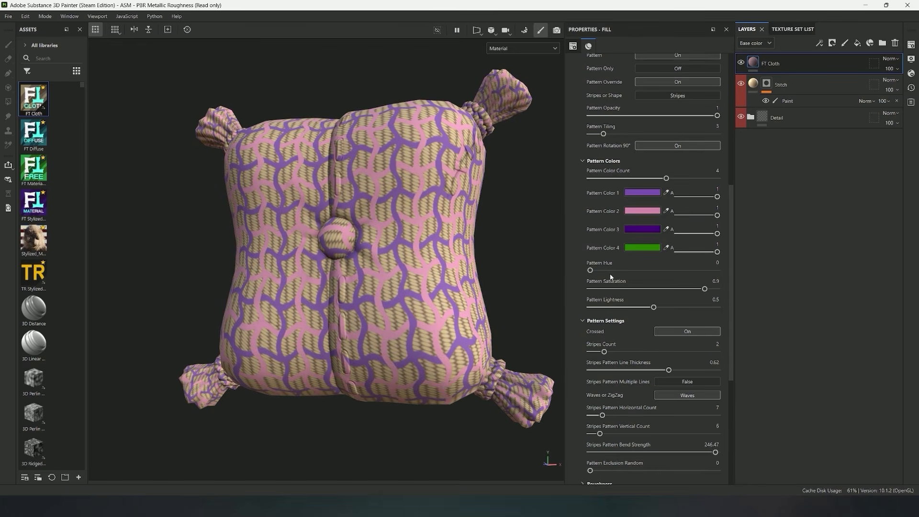
scroll(611, 277, "down", 4)
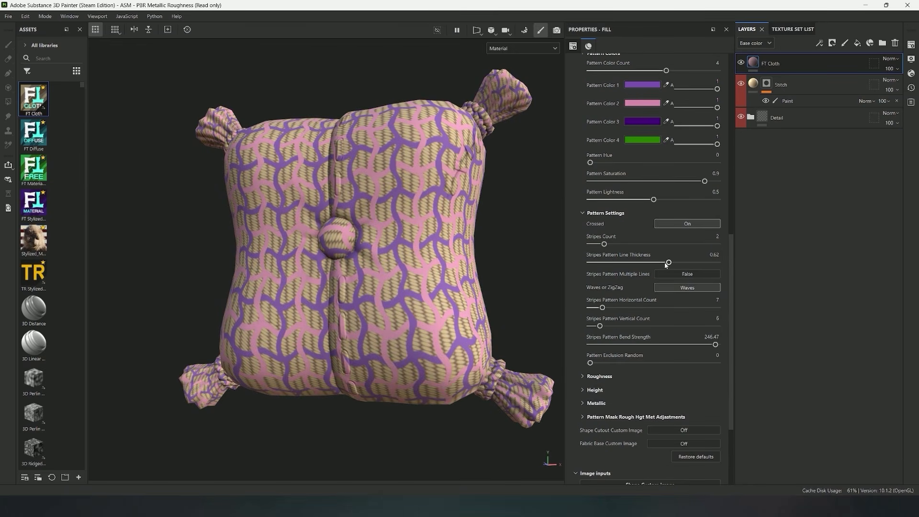
Set Stripes Pattern Line Thickness to 0.71, switch the stripes from Waves to ZigZag and turn Crossed off
mouse_move(664, 264)
left_mouse_down()
mouse_move(643, 262)
mouse_move(679, 262)
left_mouse_up()
left_click(685, 287)
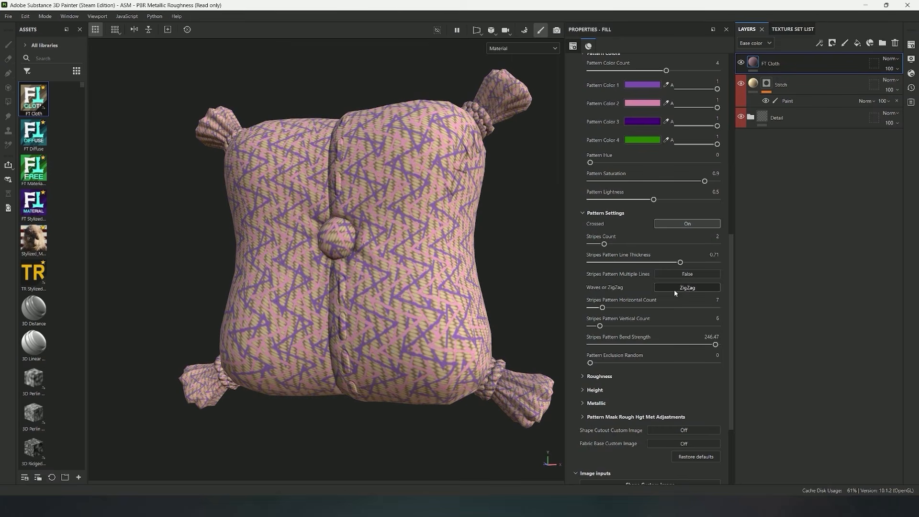
left_click(687, 224)
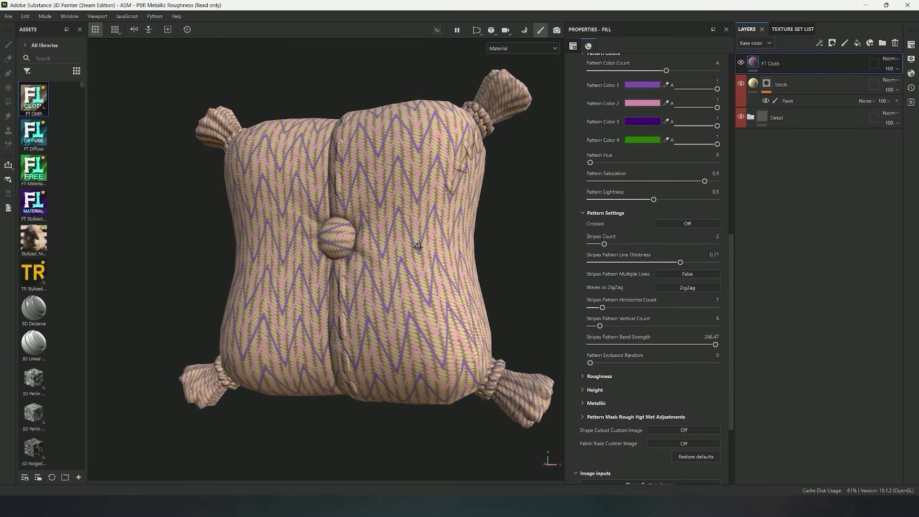
left_click_drag(418, 247, 423, 248, "alt")
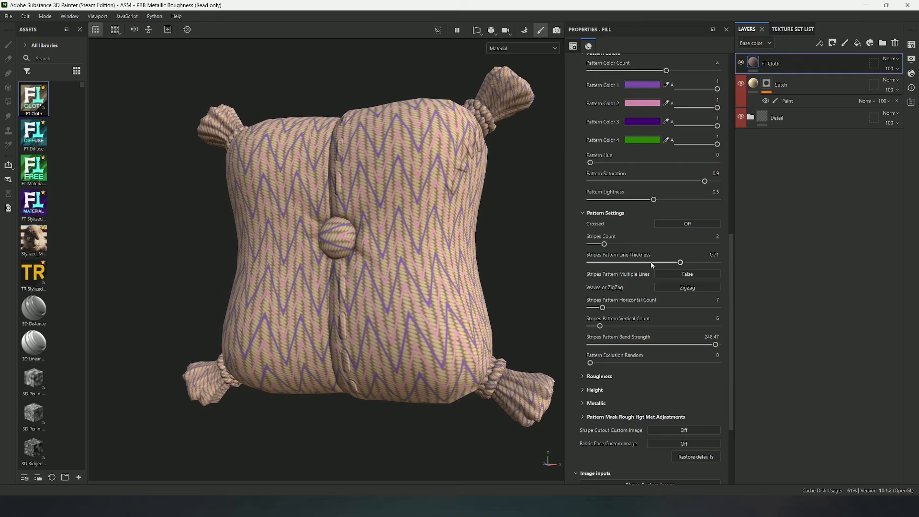
Set the zigzag stripes' Line Thickness to 0.87, Horizontal Count to 4 and Vertical Count to 12, and increase the Stripes Count
left_click_drag(680, 262, 700, 263)
left_click_drag(600, 326, 596, 307)
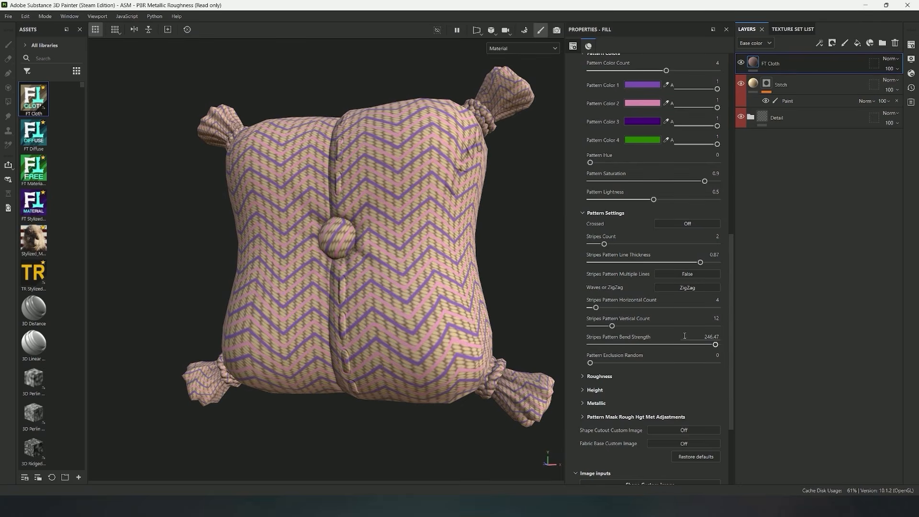
scroll(652, 316, "up", 2)
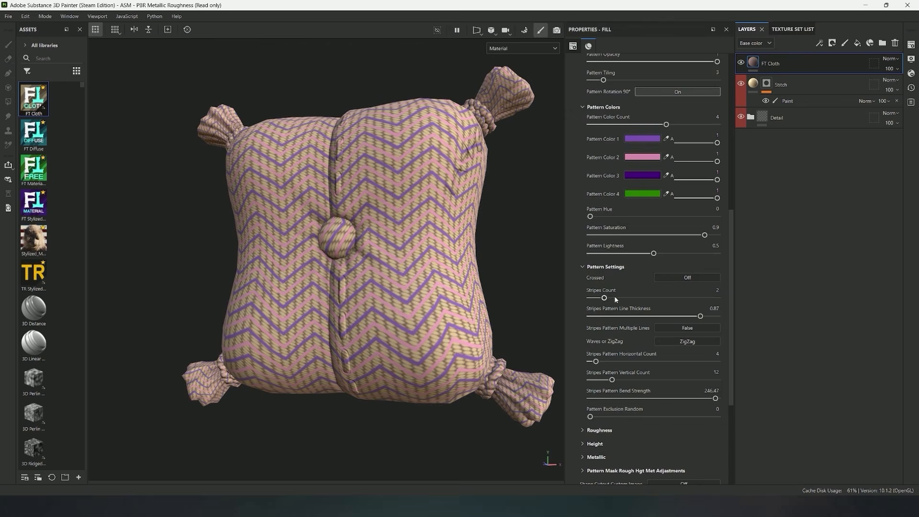
left_click_drag(603, 298, 621, 302)
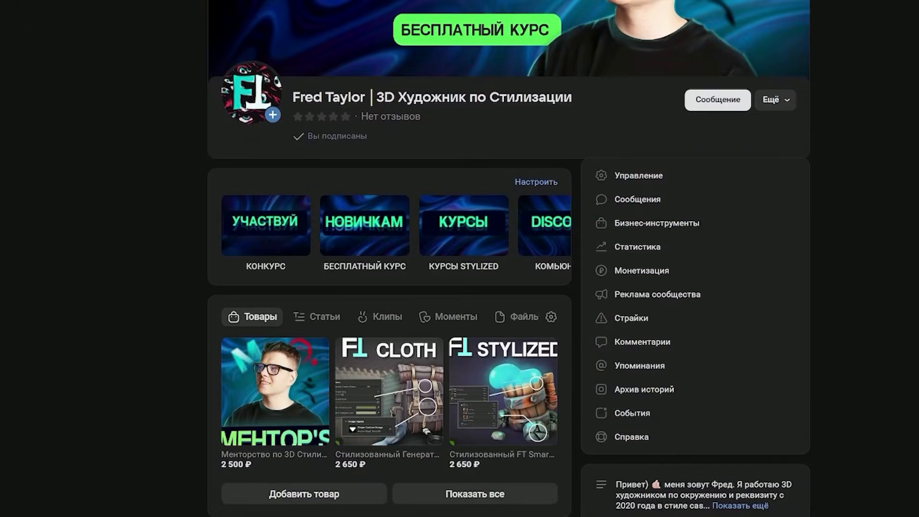
Open the FT Cloth product page in the VK community shop and look through its preview images
scroll(460, 258, "down", 3)
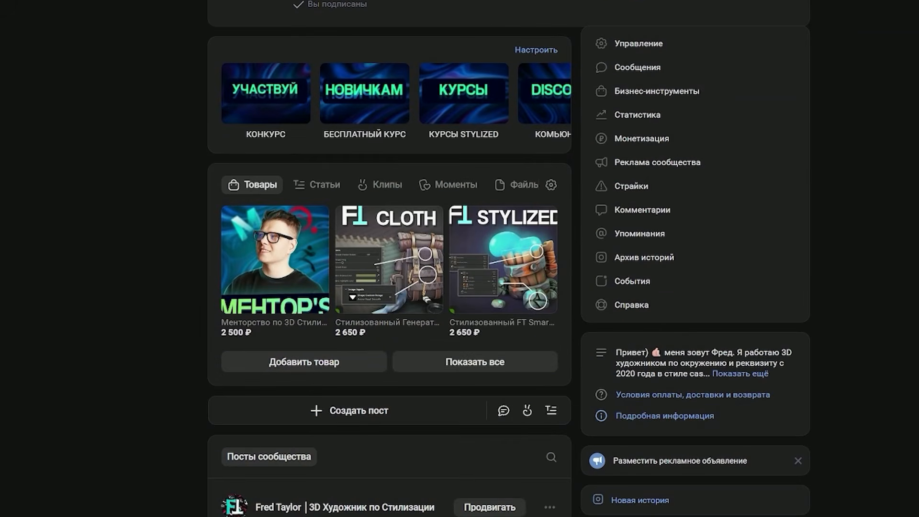
left_click(378, 287)
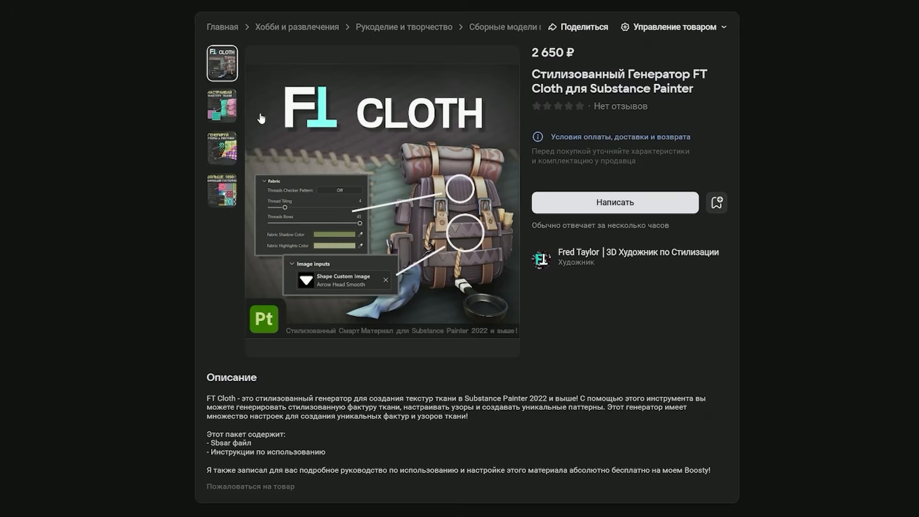
left_click(227, 113)
left_click(225, 148)
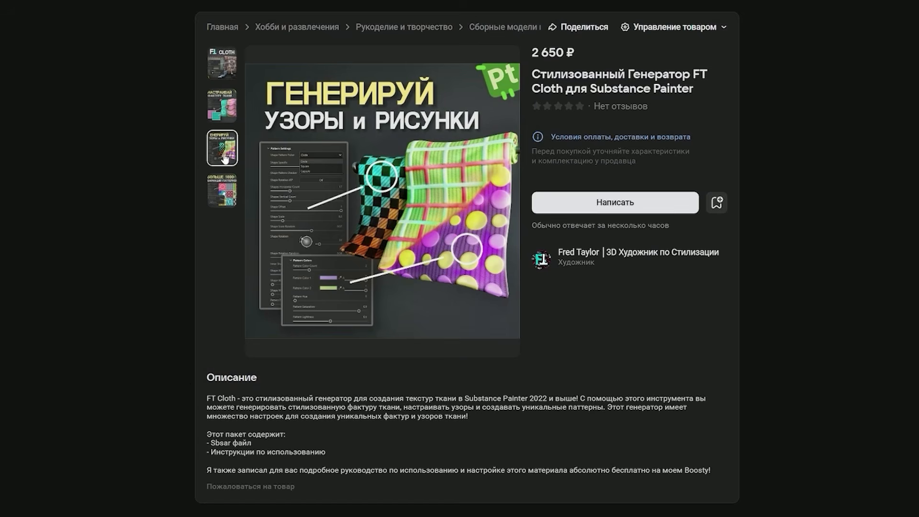
left_click(228, 189)
left_click(224, 149)
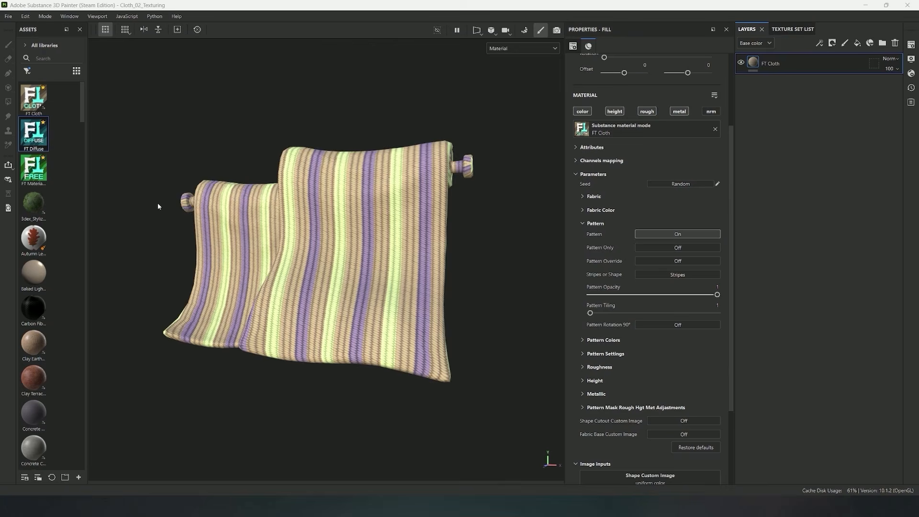
In Substance 3D Painter, switch the hanging cloth's pattern from Stripes to Shape
left_click_drag(158, 206, 193, 207, "alt")
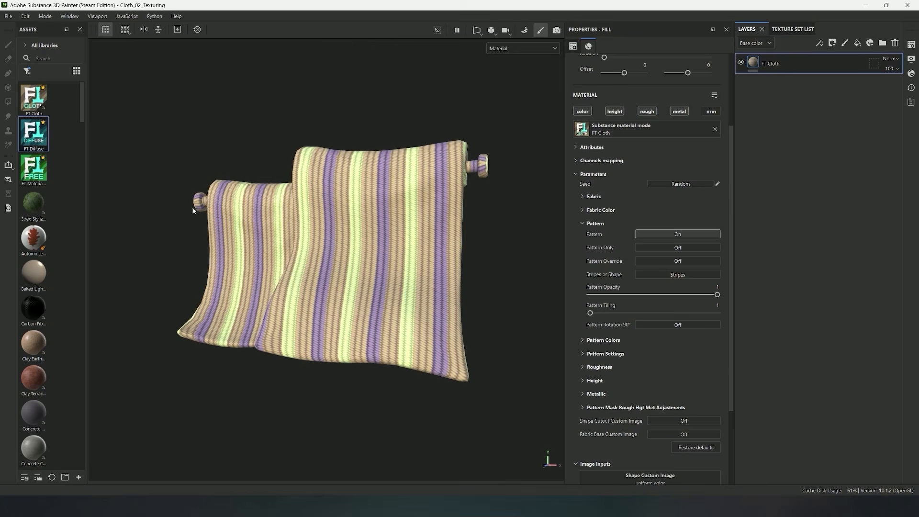
mouse_move(500, 281)
left_mouse_down("alt")
mouse_move(480, 308)
mouse_move(521, 297)
mouse_move(517, 316)
mouse_move(505, 317)
mouse_move(517, 311)
mouse_move(490, 287)
mouse_move(484, 314)
mouse_move(493, 302)
left_mouse_up("alt")
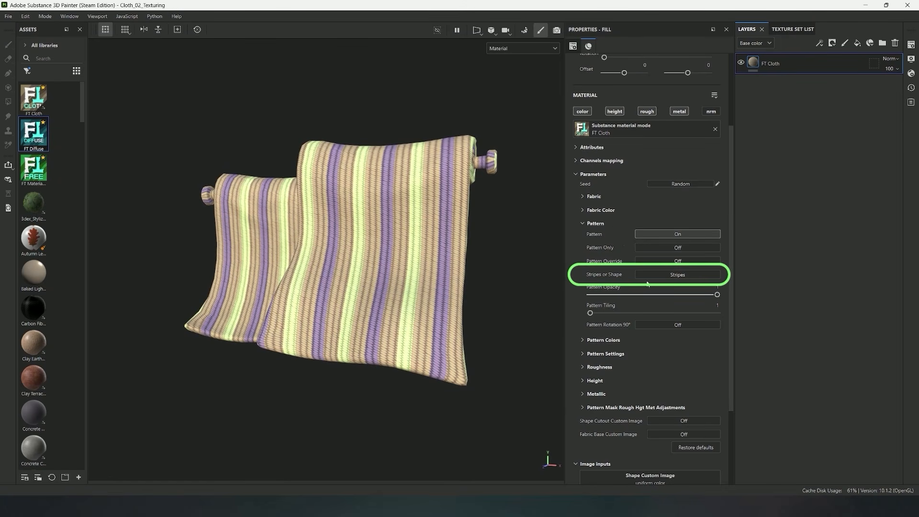
left_click(662, 274)
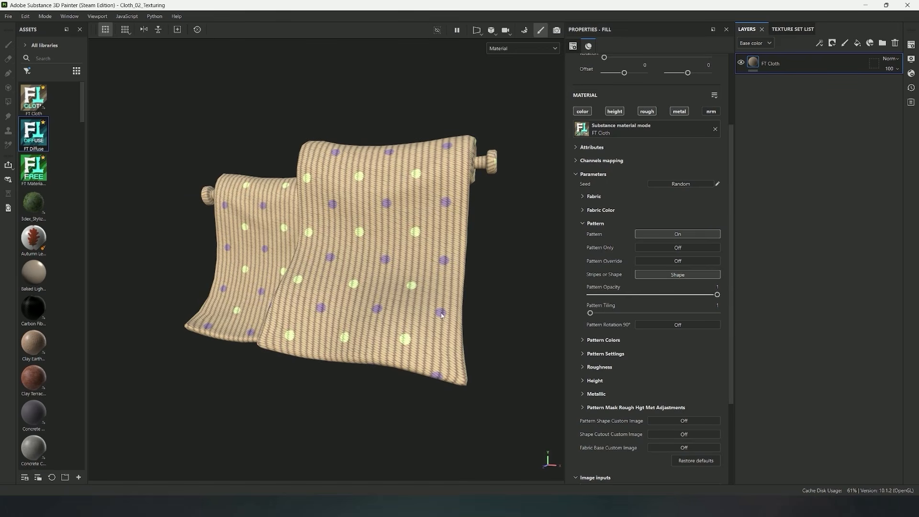
Turn Pattern Even Colors off and back on for the shape pattern
left_click(583, 340)
scroll(625, 301, "down", 4)
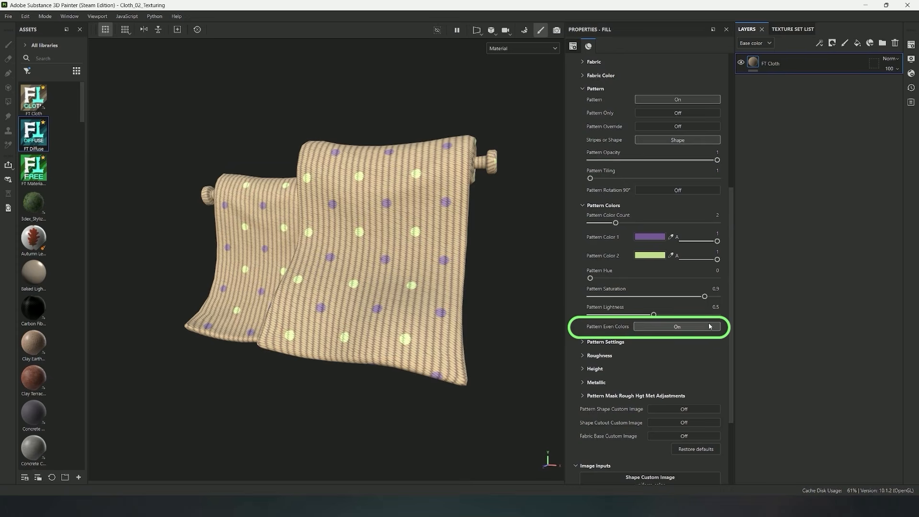
left_click(676, 326)
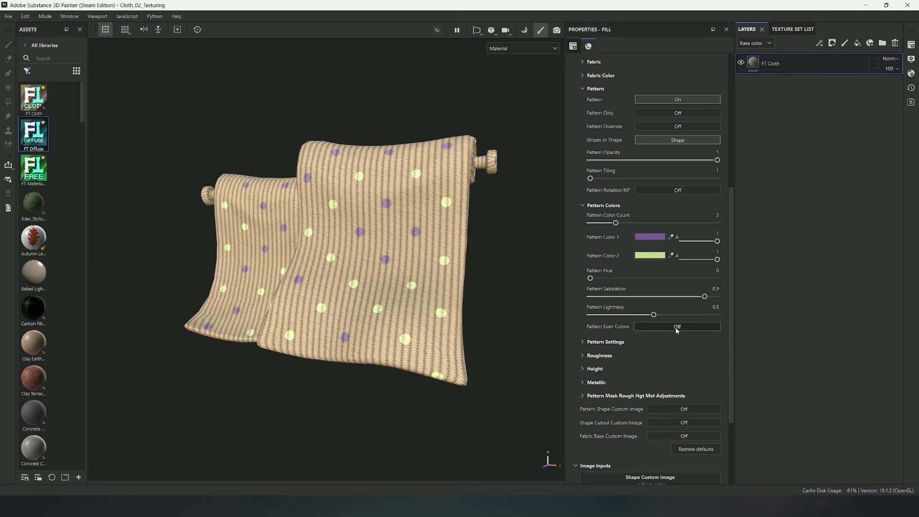
left_click(676, 327)
Choose Circle as the pattern shape and try the Shape Specific setting, returning it to 0
left_click(605, 341)
scroll(595, 262, "down", 3)
scroll(595, 262, "down", 1)
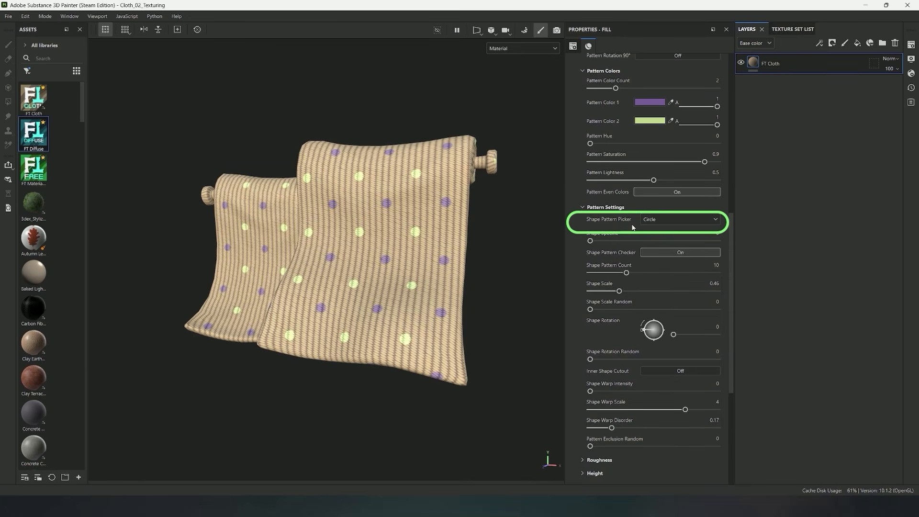
left_click(666, 221)
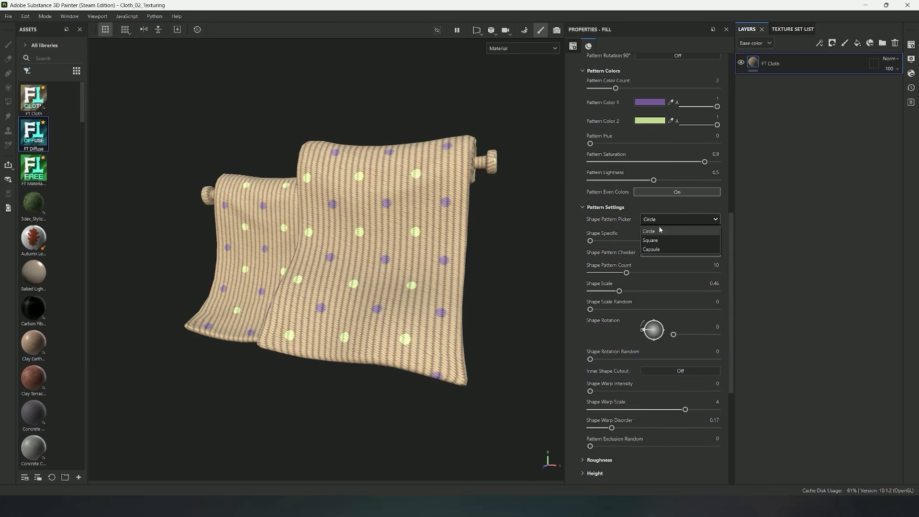
left_click(661, 233)
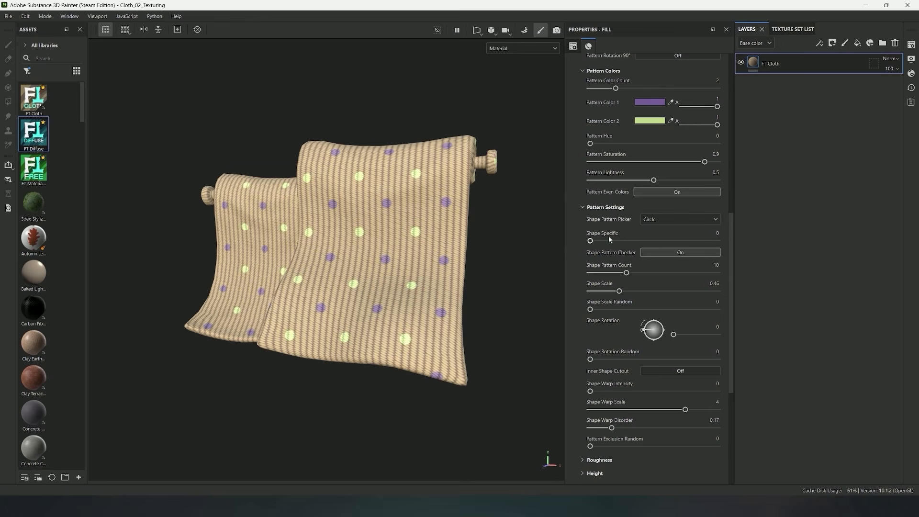
mouse_move(595, 241)
left_mouse_down()
mouse_move(711, 241)
mouse_move(581, 247)
mouse_move(608, 249)
left_mouse_up()
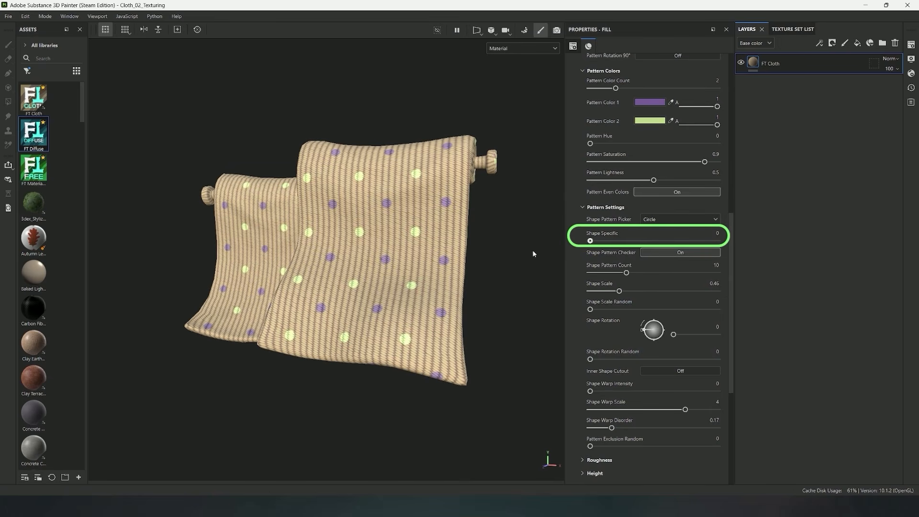
Turn off Shape Pattern Checker and set Horizontal Count to 16, Vertical Count to 12, Shape Offset to 0.64, Shape Scale to 0.38 and Scale Random to 0.54
scroll(625, 249, "down", 3)
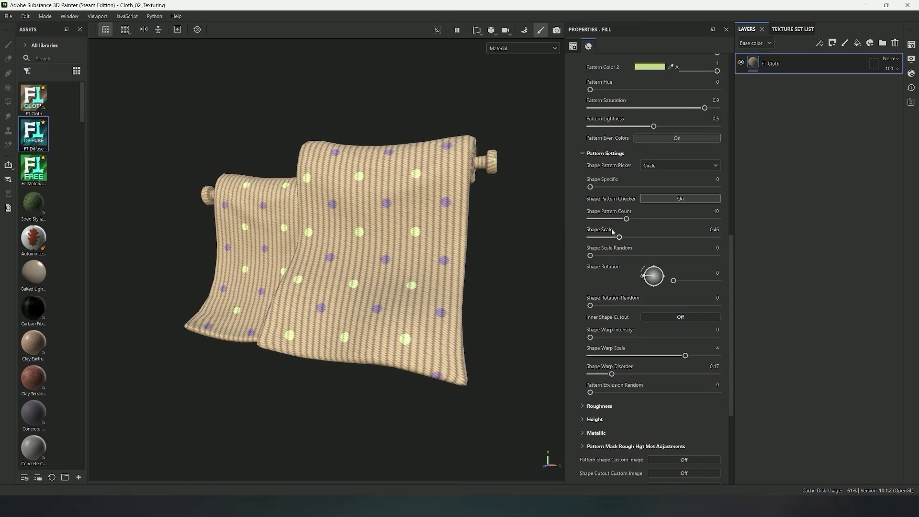
scroll(612, 233, "up", 2)
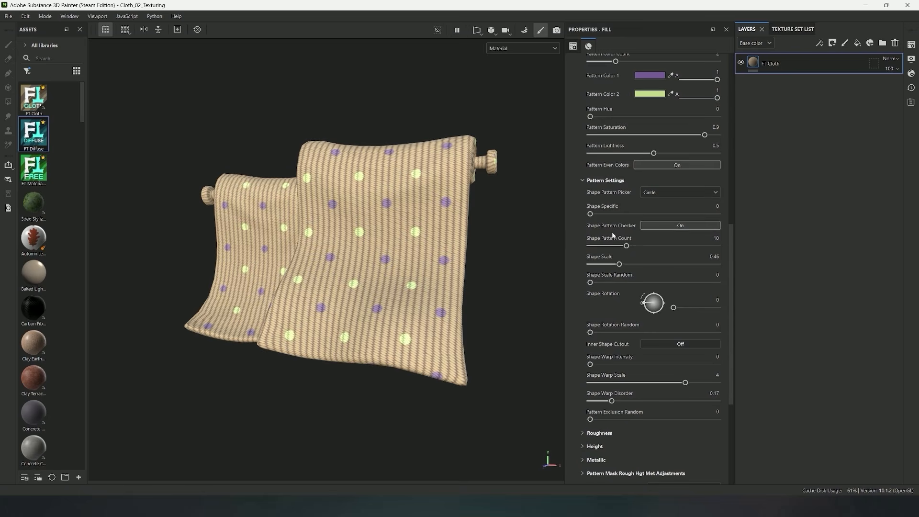
left_click(669, 228)
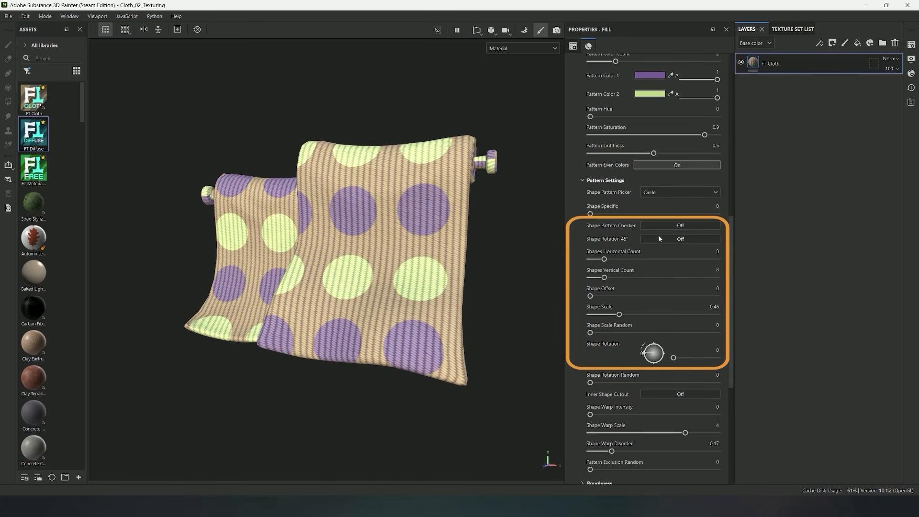
left_click_drag(604, 259, 671, 296)
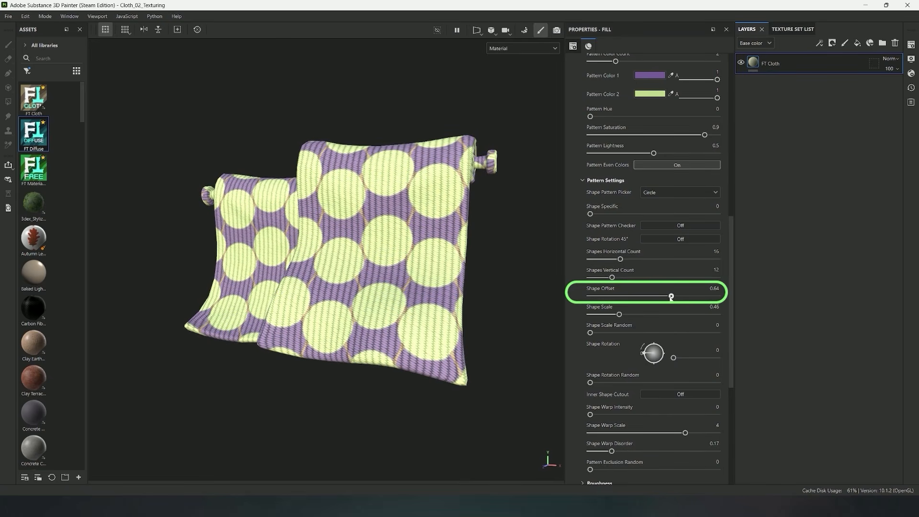
left_click_drag(619, 315, 659, 333)
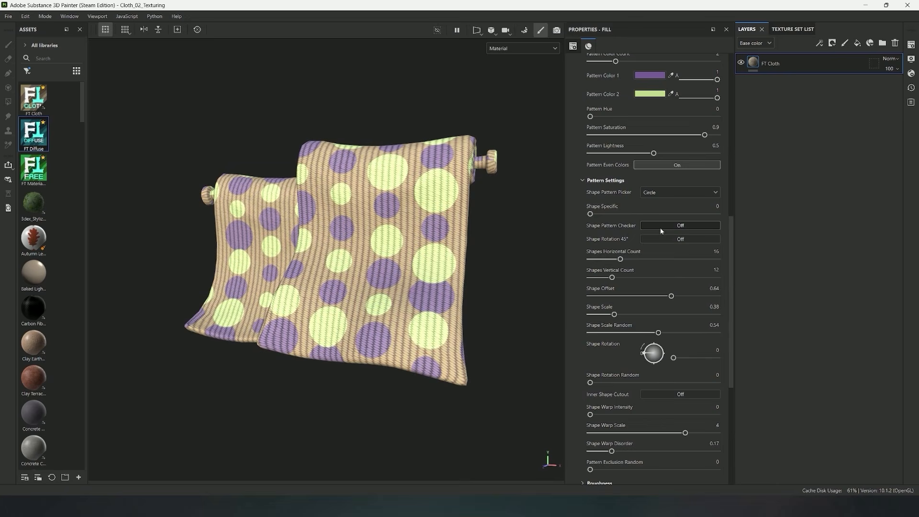
Turn Shape Pattern Checker back on and set Shape Pattern Count to 7, Shape Scale to 1.22 and Shape Scale Random to 0.24
left_click(663, 228)
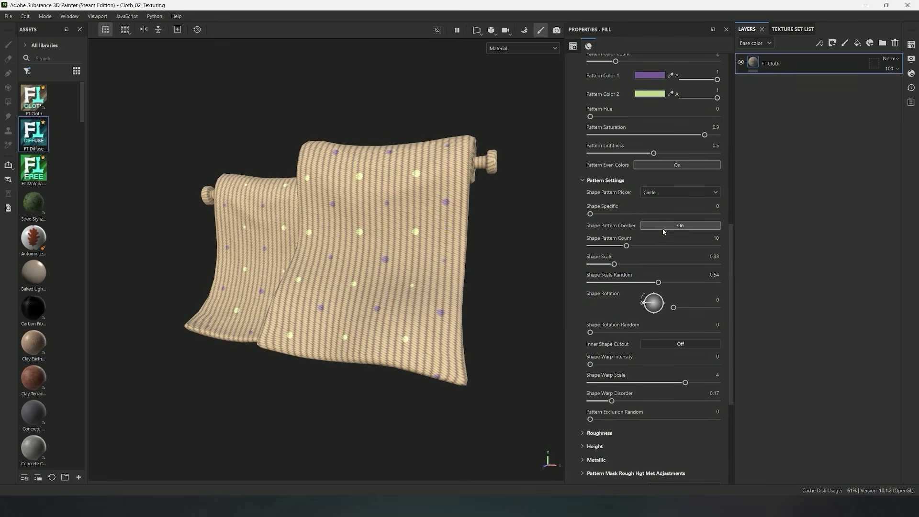
left_click_drag(614, 264, 589, 283)
left_click_drag(626, 246, 645, 264)
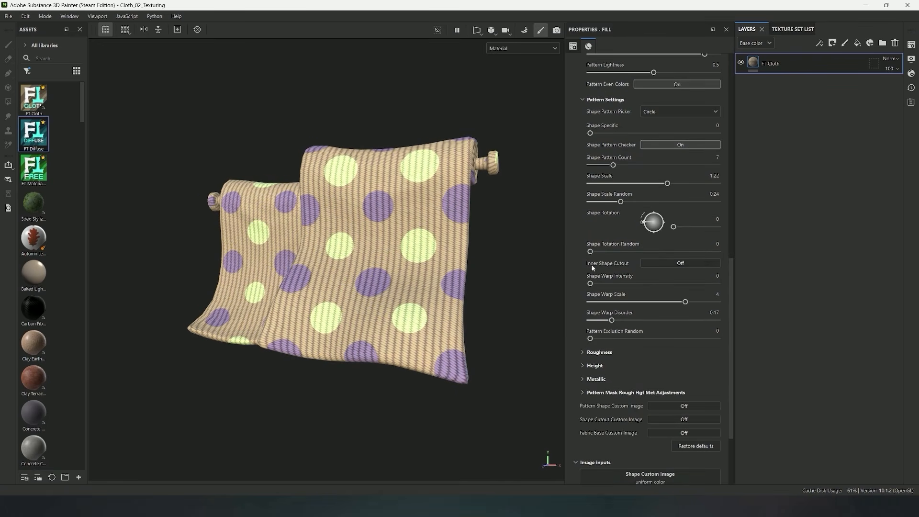
Turn on Inner Shape Cutout with Scale X 0.57, Scale Y 0.58 and Offset X 0.37, leaving Shape Warp Intensity at 0
left_click(671, 263)
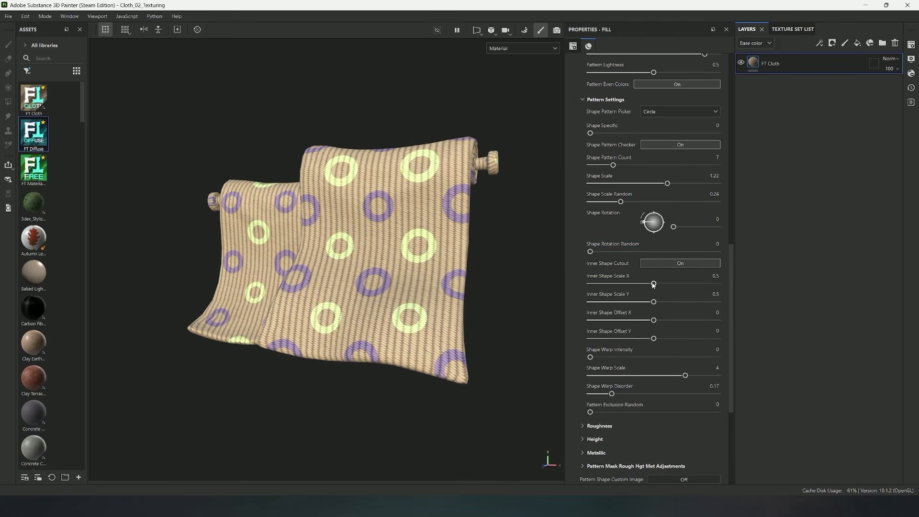
left_click_drag(653, 285, 700, 324)
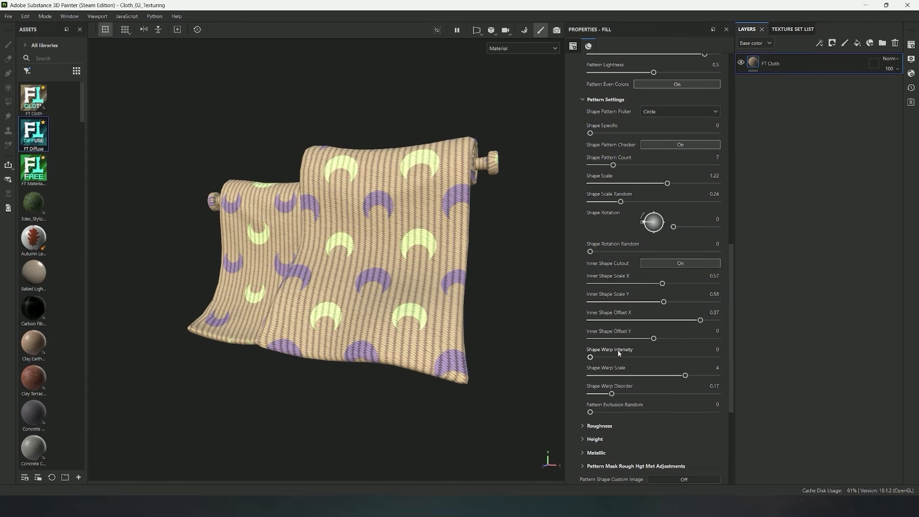
mouse_move(591, 358)
left_mouse_down()
mouse_move(617, 357)
mouse_move(585, 357)
left_mouse_up()
Set Shape Rotation to 122, Shape Rotation Random to 0.63 and Pattern Exclusion Random to 0.27 for the crescent shapes
left_click_drag(480, 268, 400, 269, "alt")
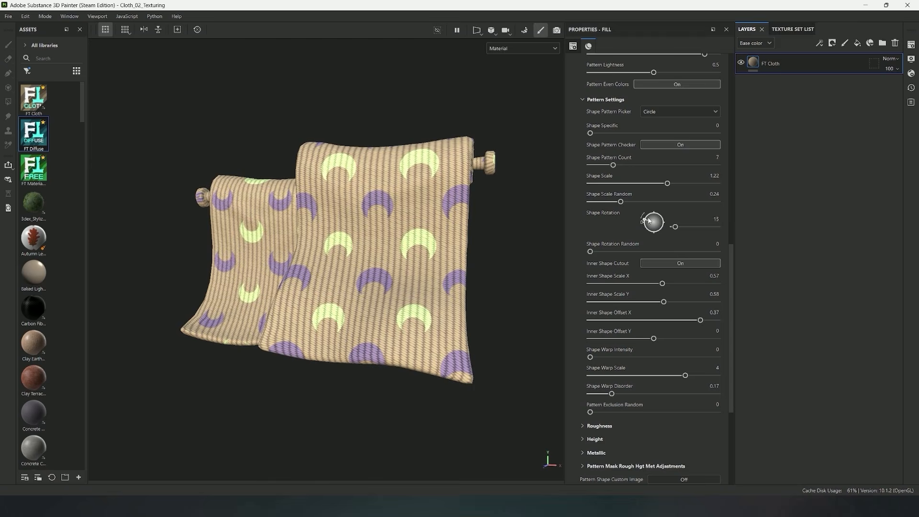
mouse_move(649, 220)
left_mouse_down()
mouse_move(654, 214)
mouse_move(666, 223)
mouse_move(656, 216)
left_mouse_up()
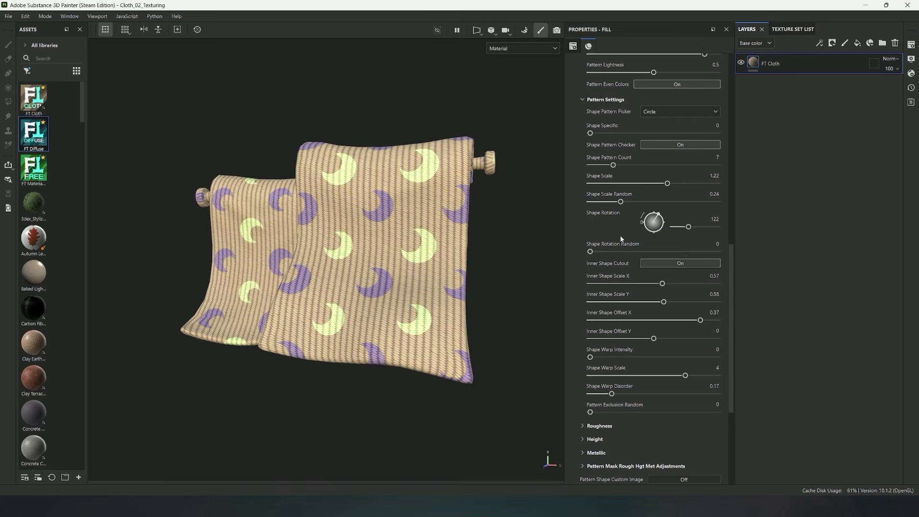
left_click_drag(590, 251, 670, 252)
left_click_drag(397, 237, 433, 253, "alt")
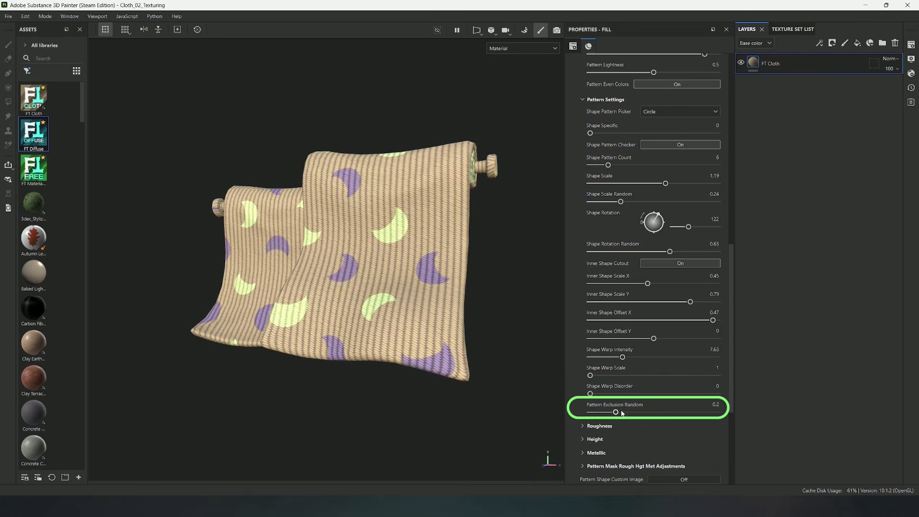
left_click_drag(606, 414, 633, 413)
Change the pattern shape from Circle to Square
scroll(641, 345, "up", 2)
scroll(648, 279, "up", 1)
left_click(662, 193)
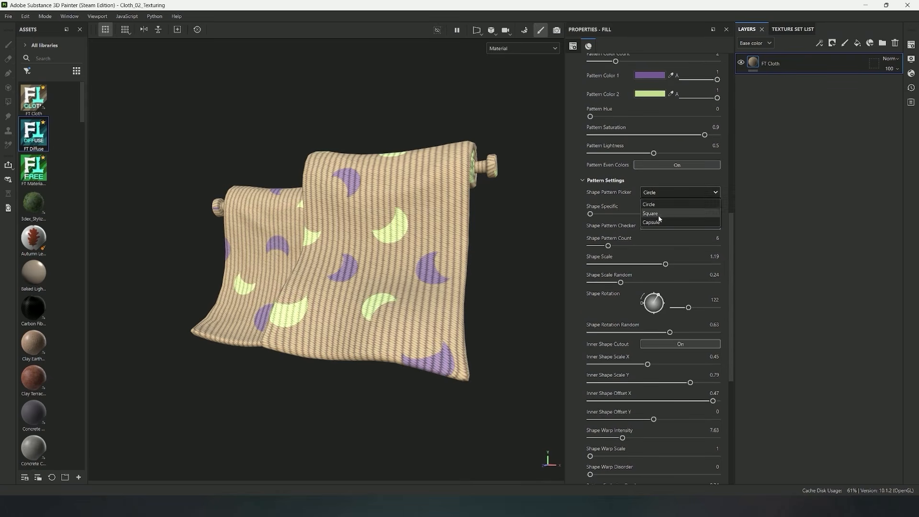
left_click(656, 213)
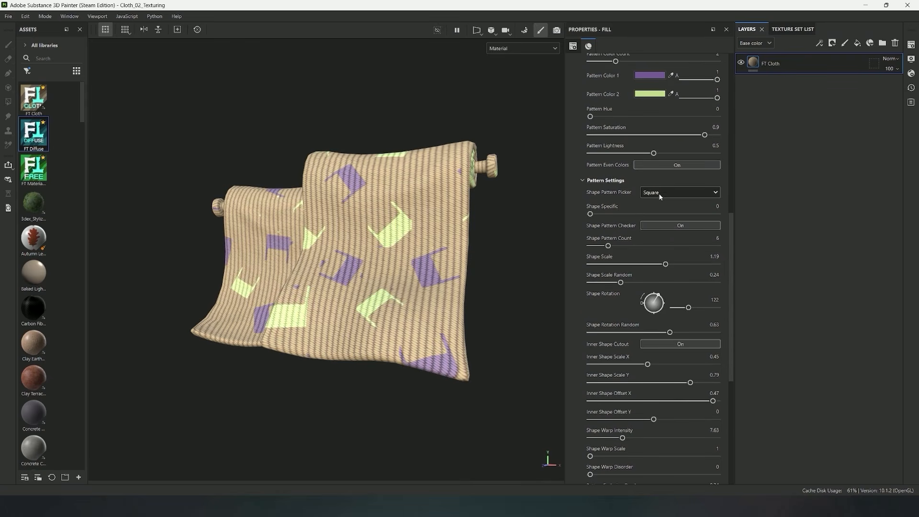
Set Shape Warp Intensity and Pattern Exclusion Random to 0, and turn off Inner Shape Cutout and Shape Pattern Checker for the squares
scroll(622, 330, "down", 2)
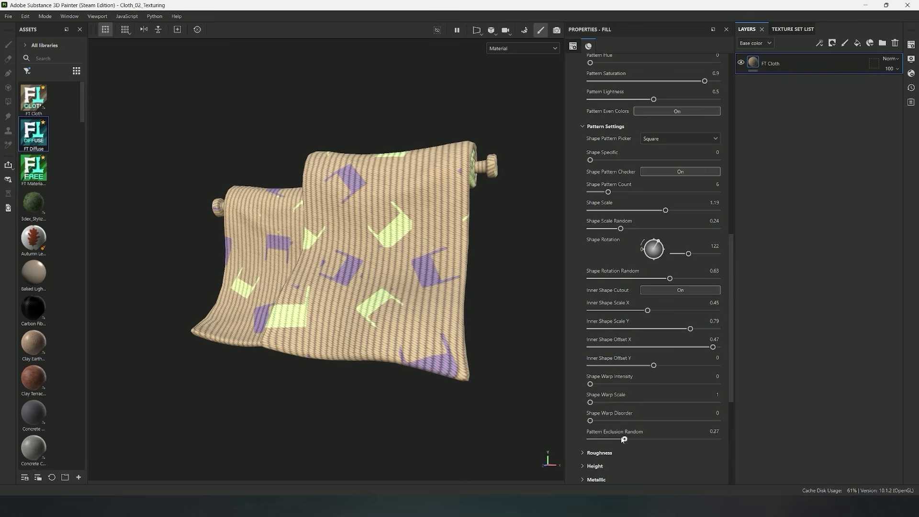
left_click_drag(621, 437, 578, 438)
left_click_drag(712, 348, 587, 352)
left_click(652, 290)
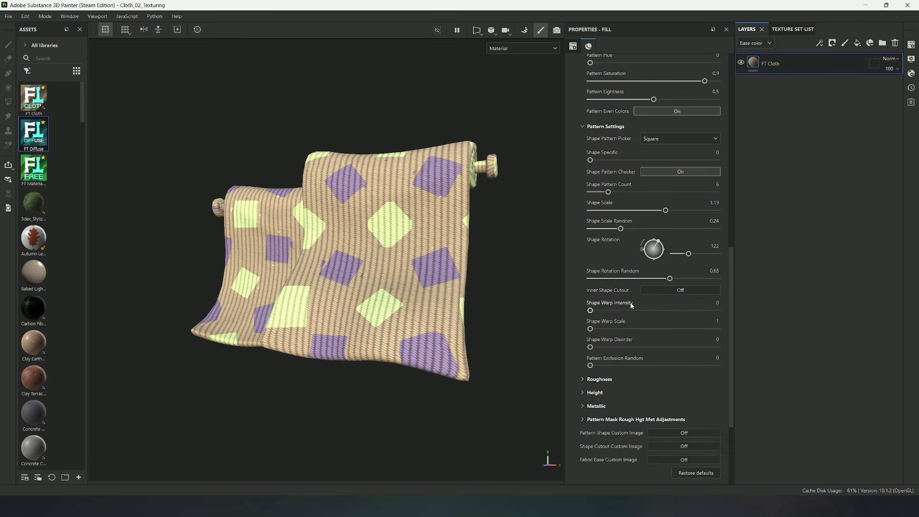
scroll(665, 211, "up", 2)
left_click(680, 225)
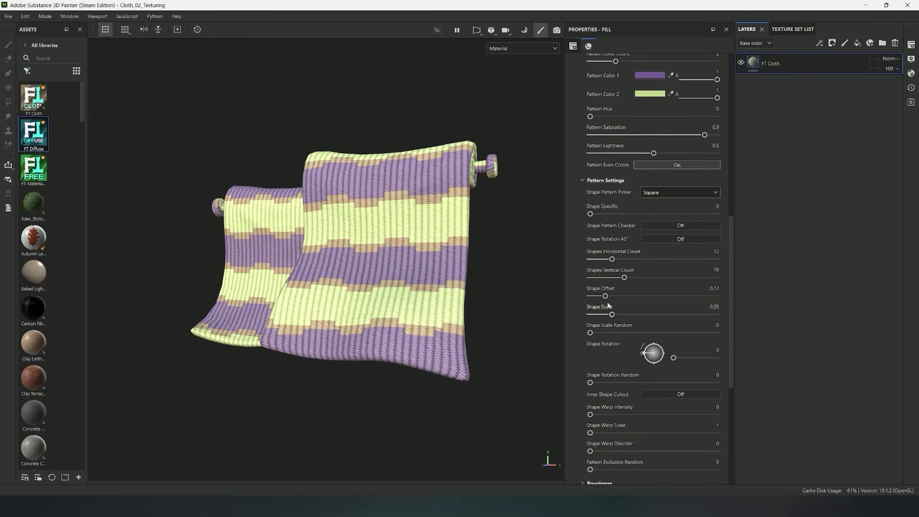
Set the squares' Horizontal Count to 25, Vertical Count to 20, Offset to 0, Rotation to 191, and both Scale Random and Rotation Random to 0.73
left_click_drag(625, 278, 611, 278)
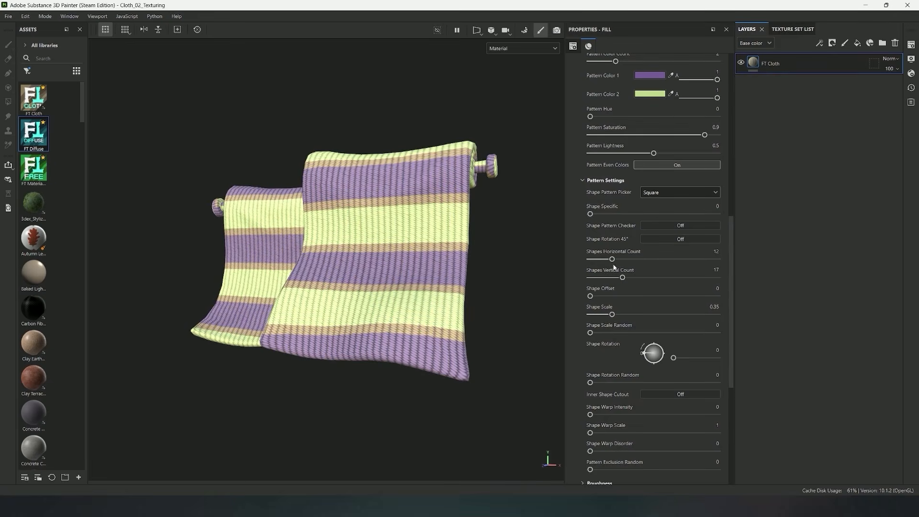
left_click_drag(628, 278, 636, 278)
left_click_drag(622, 258, 629, 260)
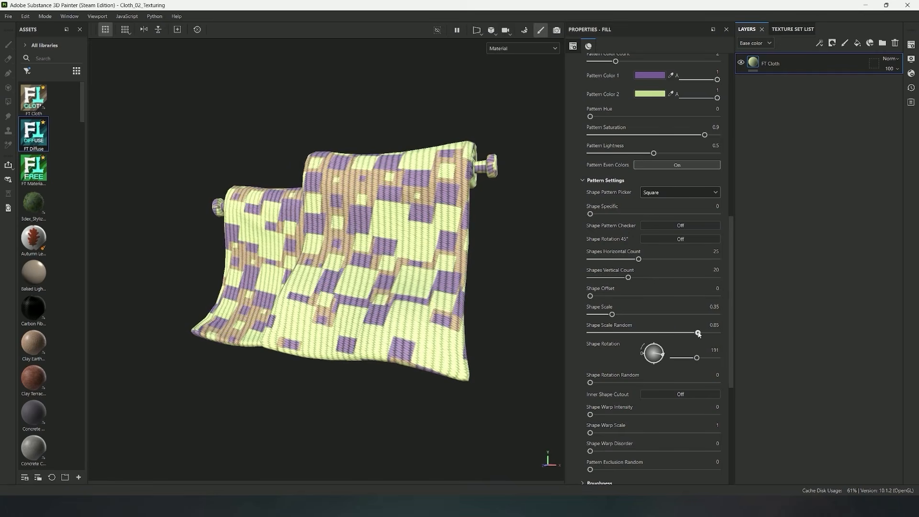
left_click_drag(602, 384, 665, 382)
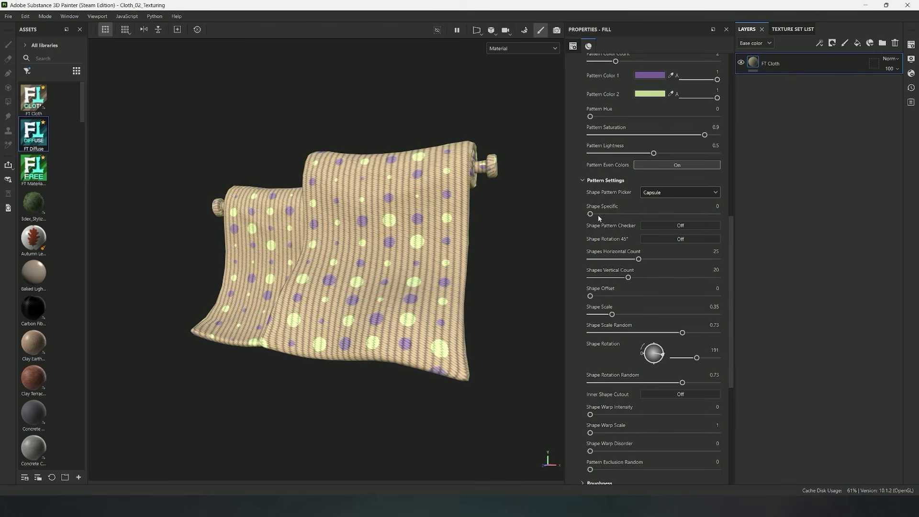
Switch to Capsule with Shape Specific 0.57, counts 17 and 28, Scale 0.45, Scale Random 0.58, Rotation 345 and Rotation Random 0.42
left_click_drag(591, 214, 663, 220)
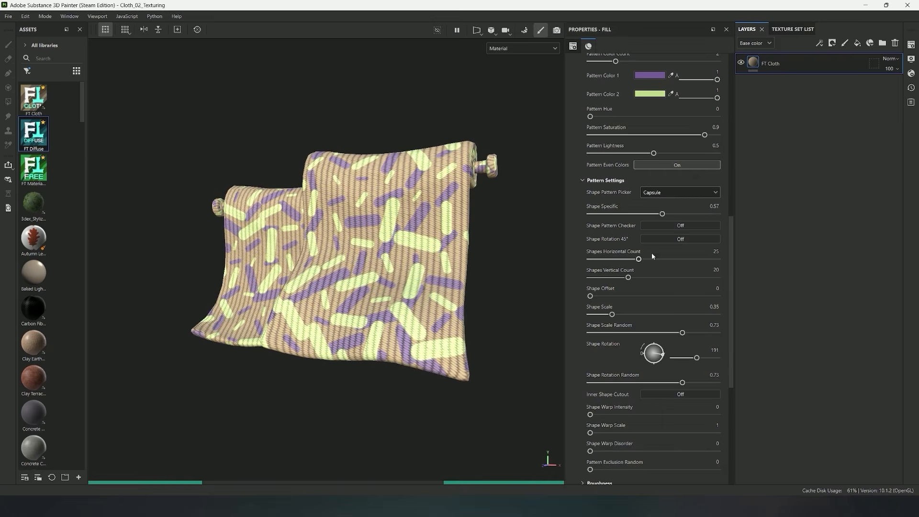
left_click_drag(639, 258, 645, 278)
left_click_drag(612, 315, 618, 316)
left_click_drag(682, 333, 660, 335)
left_click_drag(673, 383, 644, 384)
left_click(644, 359)
Distort the capsules with Shape Warp Scale 5, Shape Warp Disorder 1, Pattern Exclusion Random 0.36 and a stronger Shape Warp Intensity
scroll(610, 226, "up", 6)
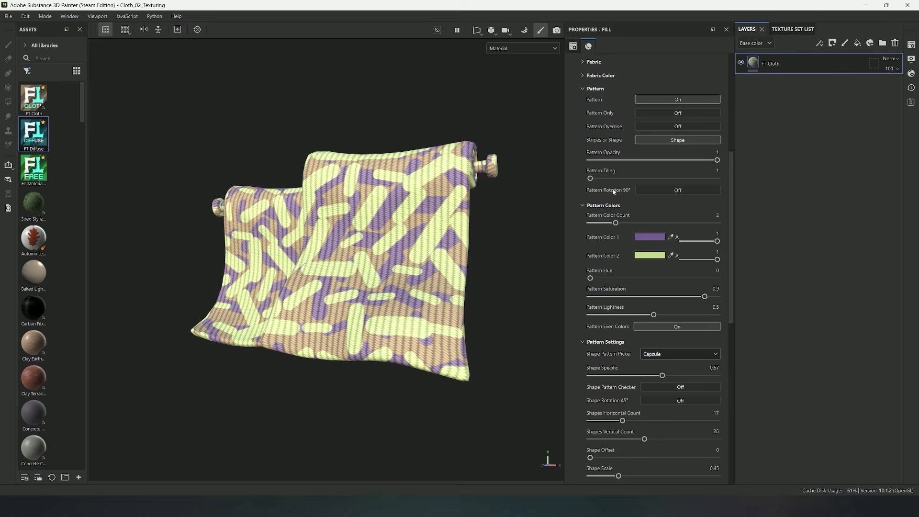
left_click_drag(613, 181, 592, 180)
scroll(631, 289, "down", 5)
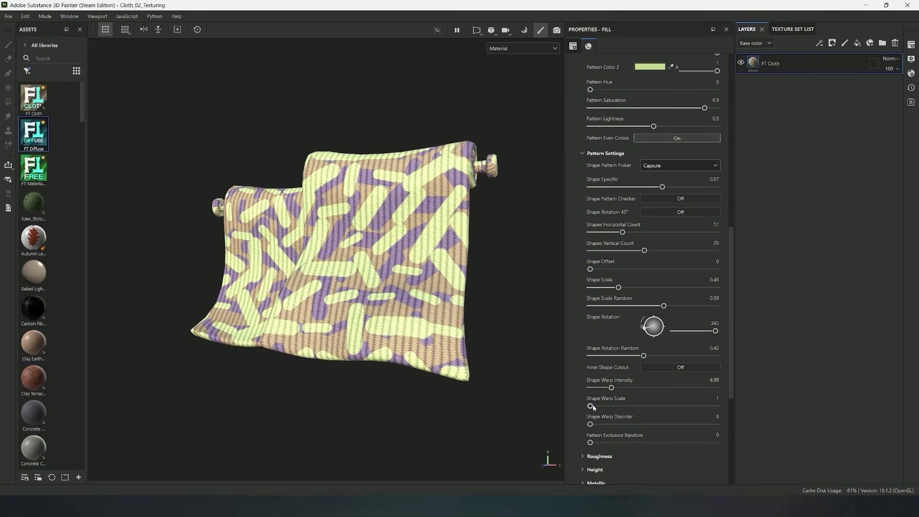
left_click_drag(606, 405, 658, 406)
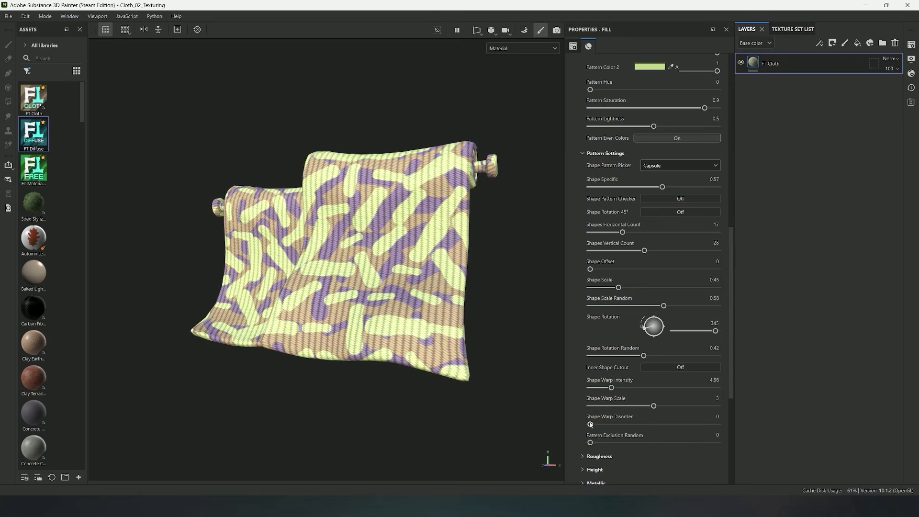
left_click_drag(590, 424, 672, 423)
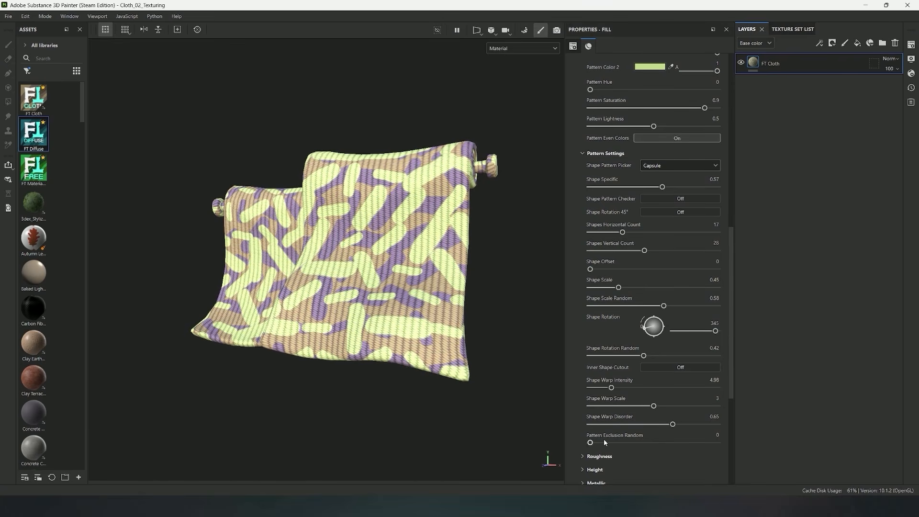
left_click_drag(590, 442, 636, 442)
left_click_drag(654, 406, 734, 423)
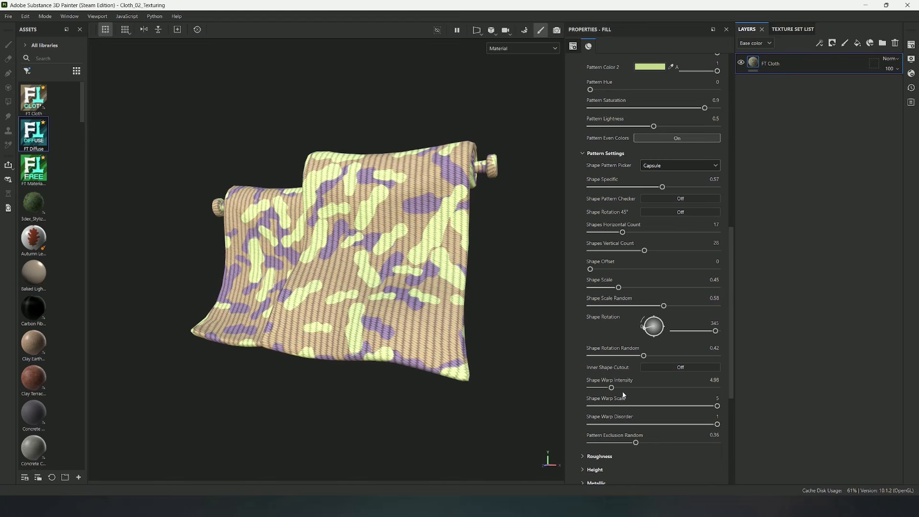
left_click_drag(611, 387, 658, 388)
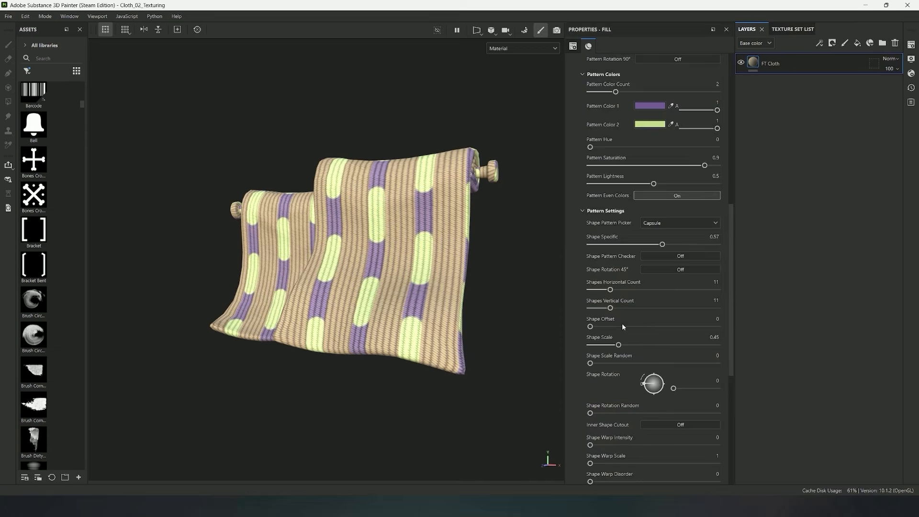
Turn on Pattern Shape Custom Image and assign Logo_FT as the Shape Custom Image
scroll(621, 323, "down", 5)
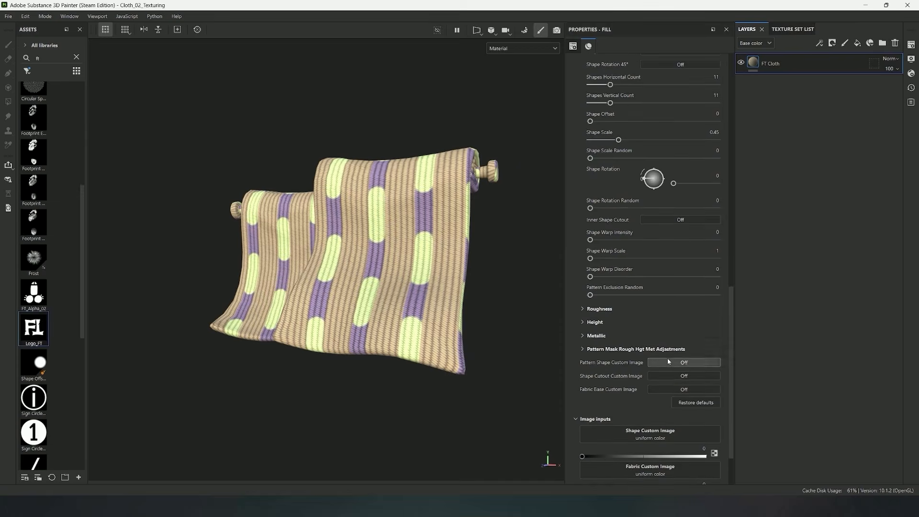
left_click(667, 358)
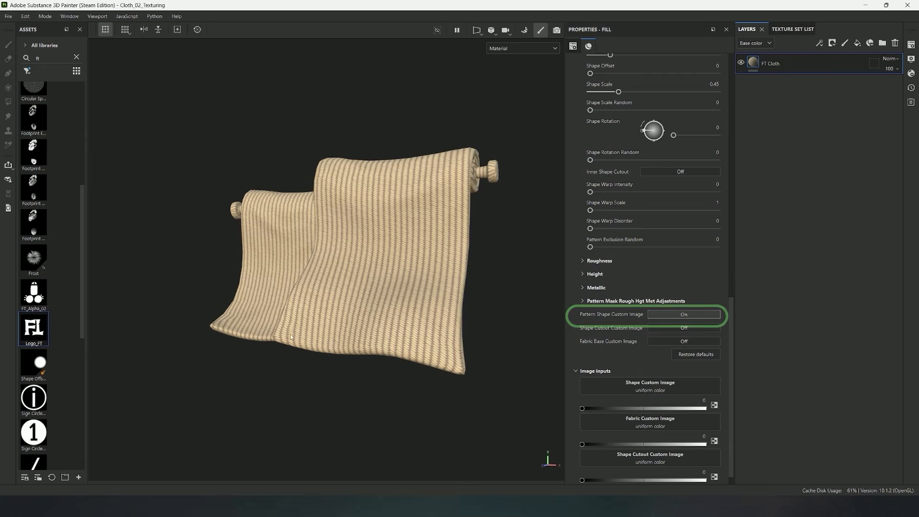
left_click_drag(31, 332, 651, 386)
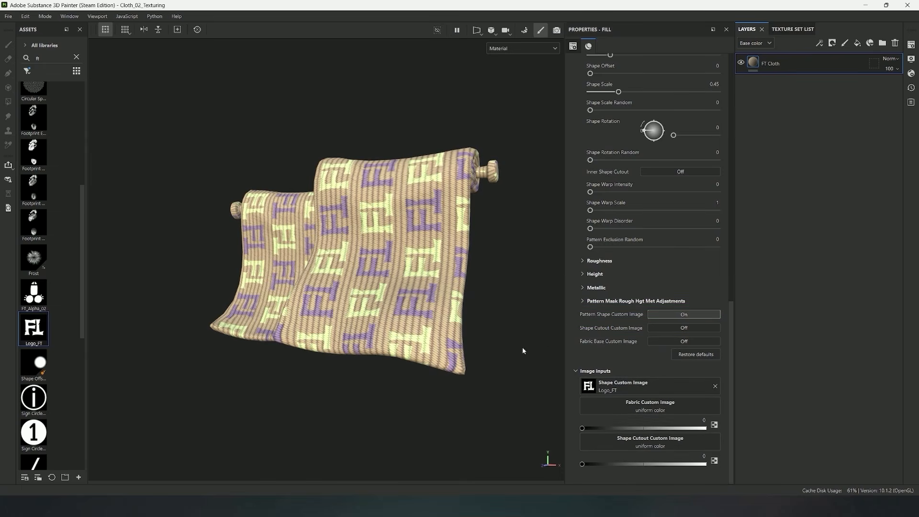
Turn on Pattern Override for the logo pattern
scroll(691, 351, "up", 4)
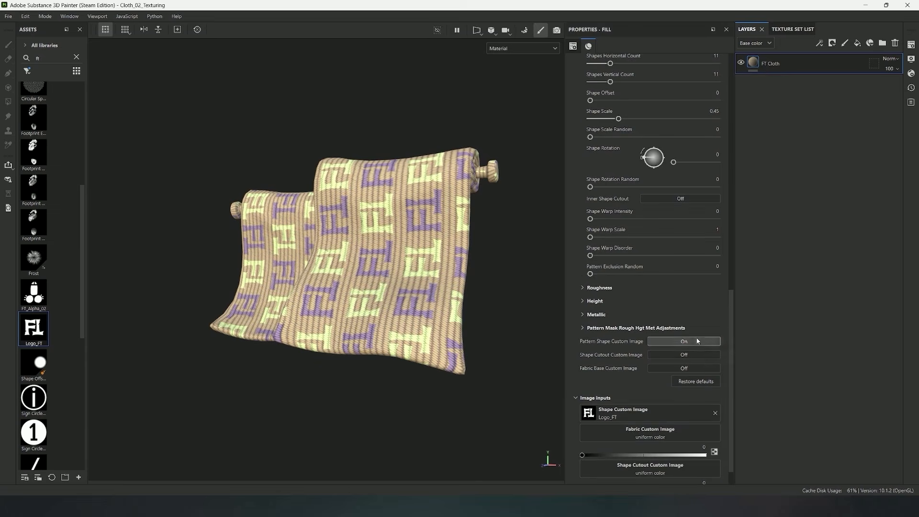
scroll(691, 356, "up", 10)
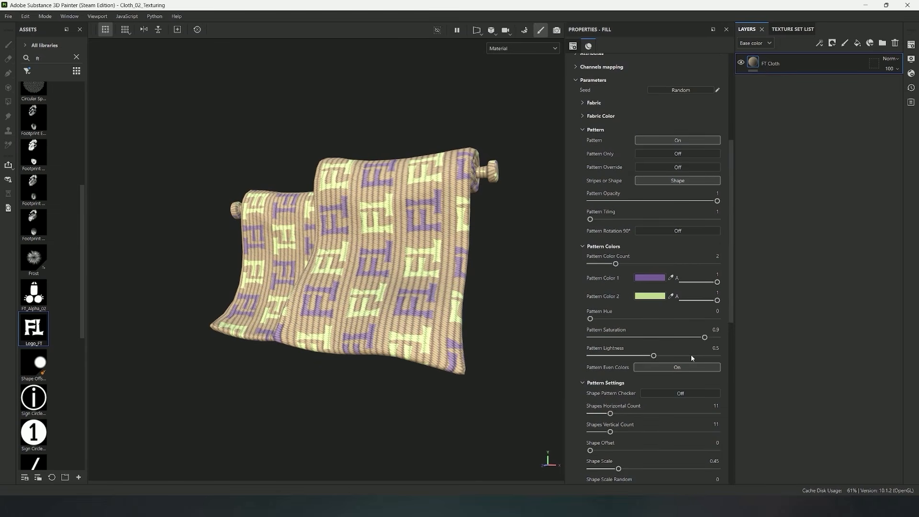
left_click(667, 167)
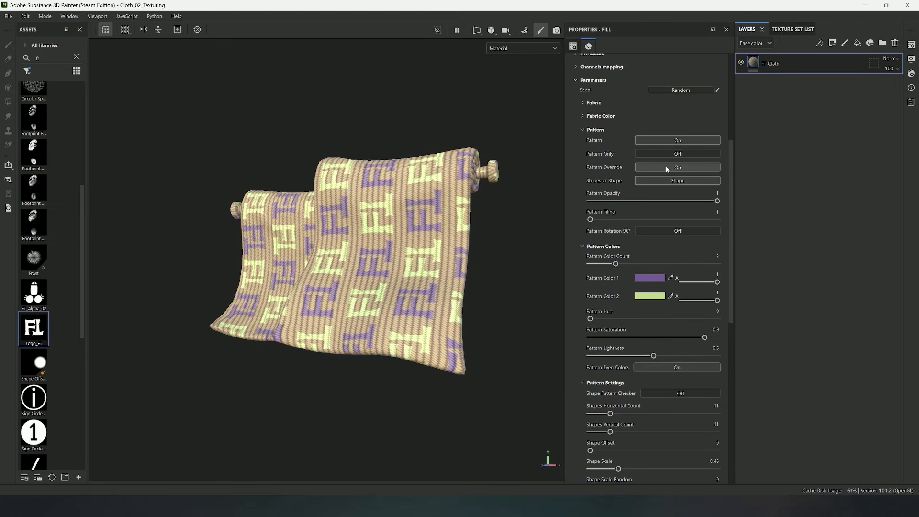
Set the logo shapes' Horizontal and Vertical Count to 12, Shape Scale to 0.44 and Shape Rotation to 32
scroll(670, 330, "down", 5)
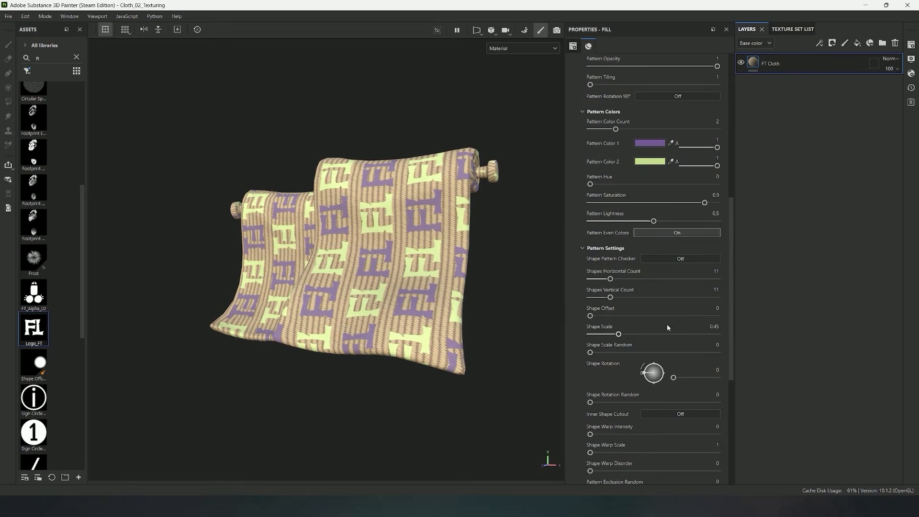
scroll(641, 282, "down", 2)
mouse_move(610, 225)
left_mouse_down()
mouse_move(616, 244)
mouse_move(612, 225)
left_mouse_up()
left_click_drag(618, 282, 617, 281)
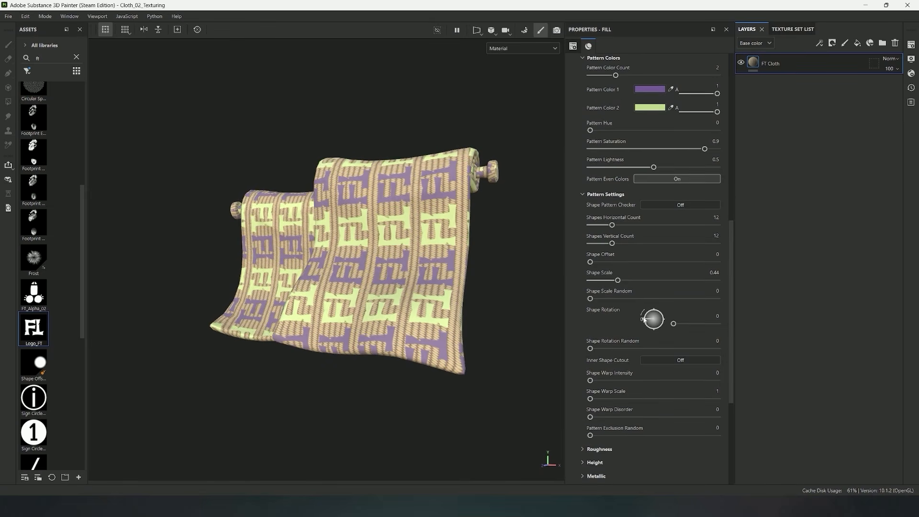
left_click_drag(644, 319, 646, 314)
Set Scale Random to 0.59, Rotation Random 0.34, Warp Intensity 6.04, Warp Scale 3, Warp Disorder 0.31 and Pattern Exclusion Random 0.19 for the logos
left_click_drag(590, 298, 664, 300)
scroll(663, 306, "down", 1)
left_click_drag(590, 322, 633, 322)
left_click_drag(590, 354, 652, 373)
left_click_drag(590, 390, 613, 410)
scroll(660, 329, "up", 8)
left_click_drag(590, 220, 608, 225)
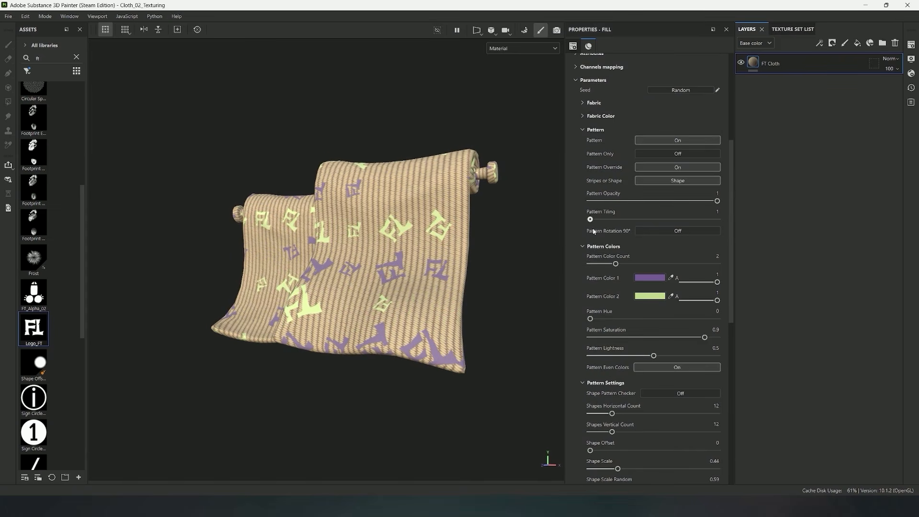
Turn off Pattern Shape Custom Image and use Circle shapes with Shape Offset 0.99 and Shape Scale 0.53
scroll(661, 297, "down", 12)
left_click(680, 368)
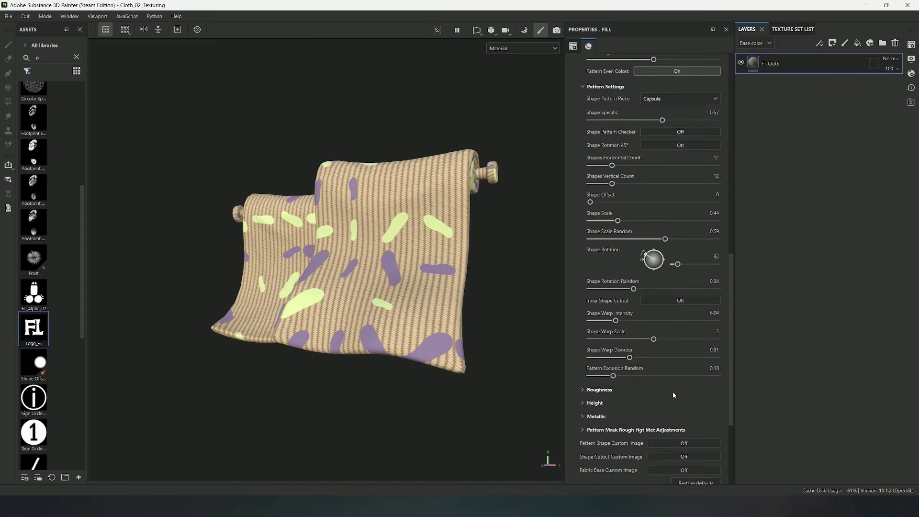
scroll(668, 263, "up", 2)
left_click_drag(617, 248, 717, 231)
Turn on Inner Shape Cutout and Shape Cutout Custom Image, and assign Sign Circle Number as the Shape Cutout Custom Image
scroll(638, 306, "down", 7)
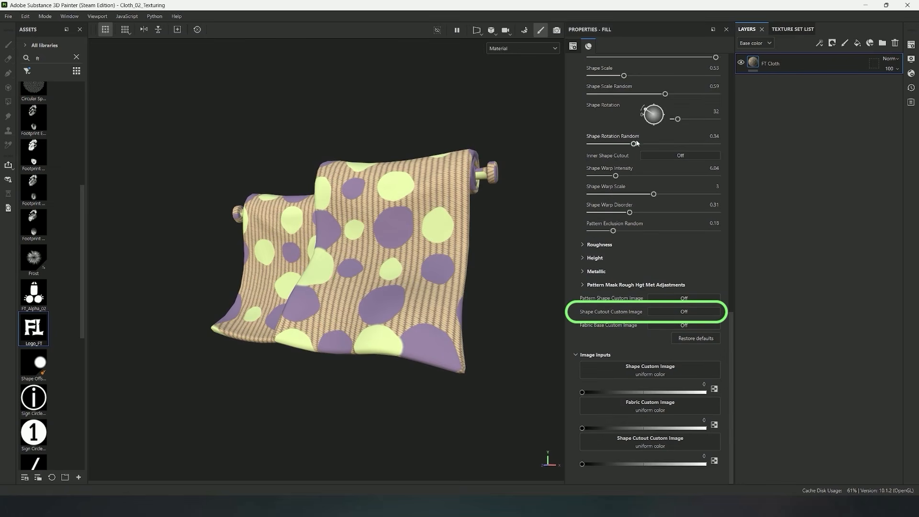
left_click(662, 156)
scroll(656, 311, "down", 3)
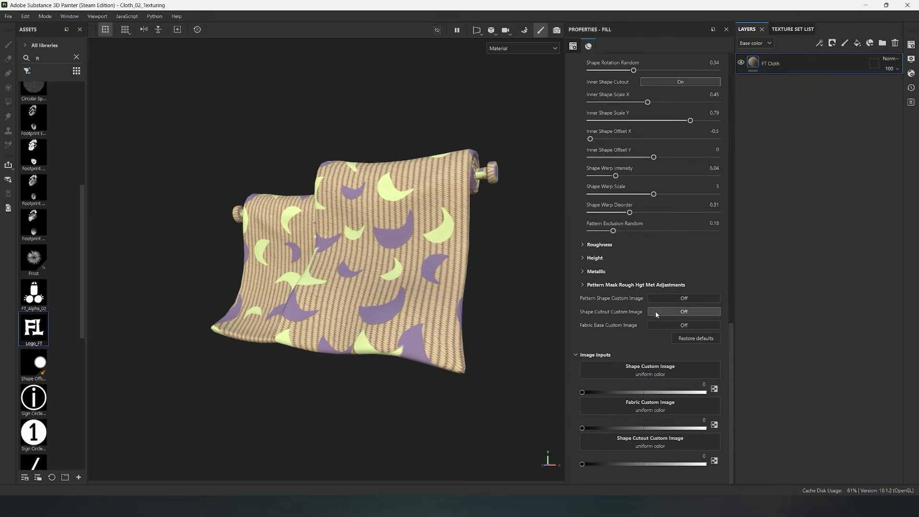
left_click(655, 314)
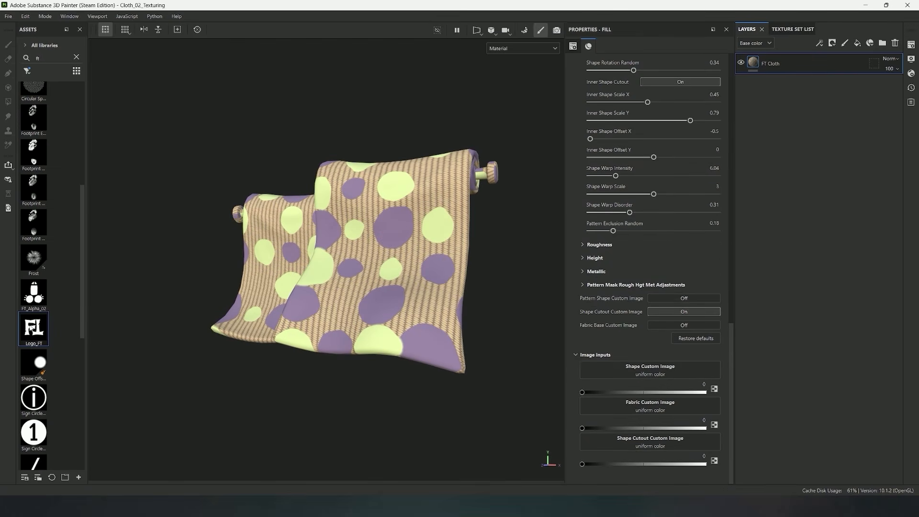
left_click_drag(34, 433, 622, 442)
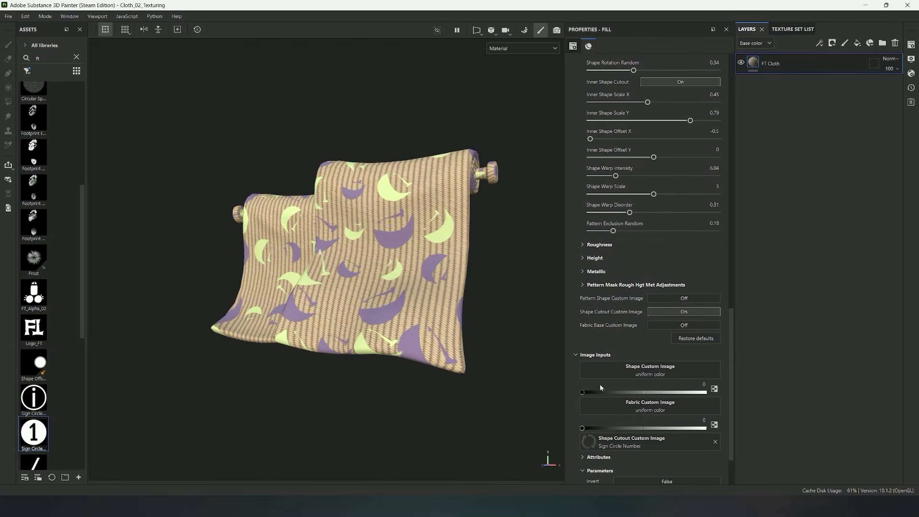
Set Pattern Exclusion Random and Shape Warp Disorder to 0, and Shape Warp Scale to 1
scroll(617, 330, "up", 3)
left_click_drag(613, 312, 585, 312)
left_click_drag(654, 275, 582, 281)
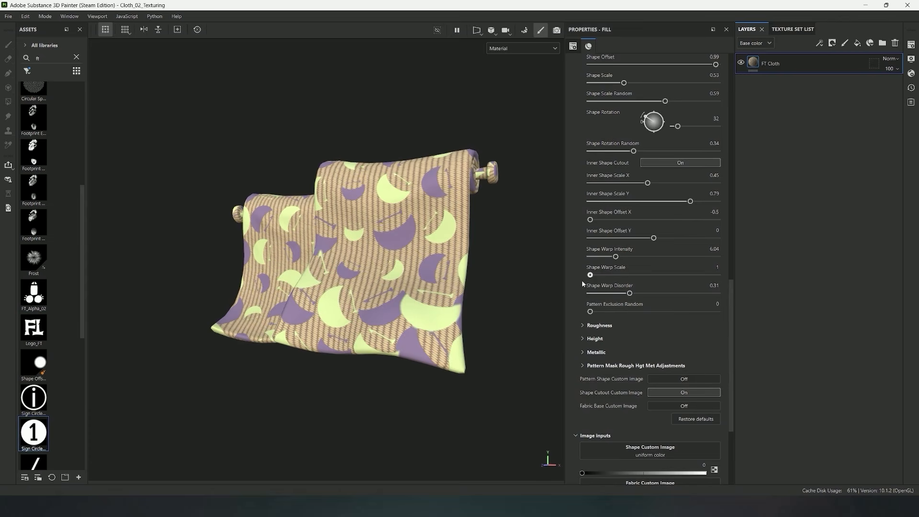
Center the number cutout with Inner Shape Scale X 0.46, Scale Y 0.47, Offset X -0.02 and Offset Y -0.03
scroll(644, 307, "up", 1)
mouse_move(654, 264)
left_mouse_down()
mouse_move(661, 264)
mouse_move(649, 265)
left_mouse_up()
left_click_drag(639, 247, 651, 248)
left_click_drag(664, 230, 660, 232)
Enlarge the circles to Shape Scale 0.9, leaving Pattern Tiling at 1
scroll(655, 244, "up", 11)
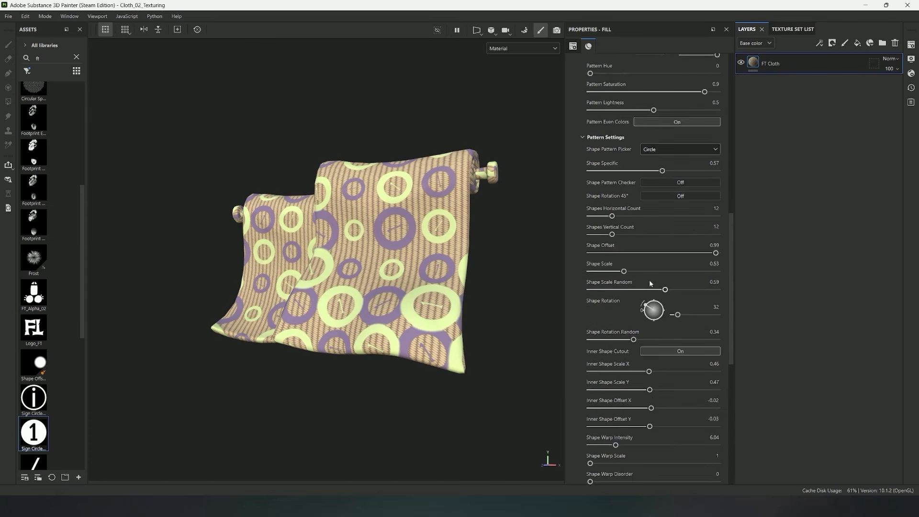
scroll(647, 271, "up", 6)
left_click_drag(591, 269, 588, 272)
scroll(606, 281, "down", 4)
scroll(622, 335, "down", 3)
left_click_drag(631, 377, 647, 378)
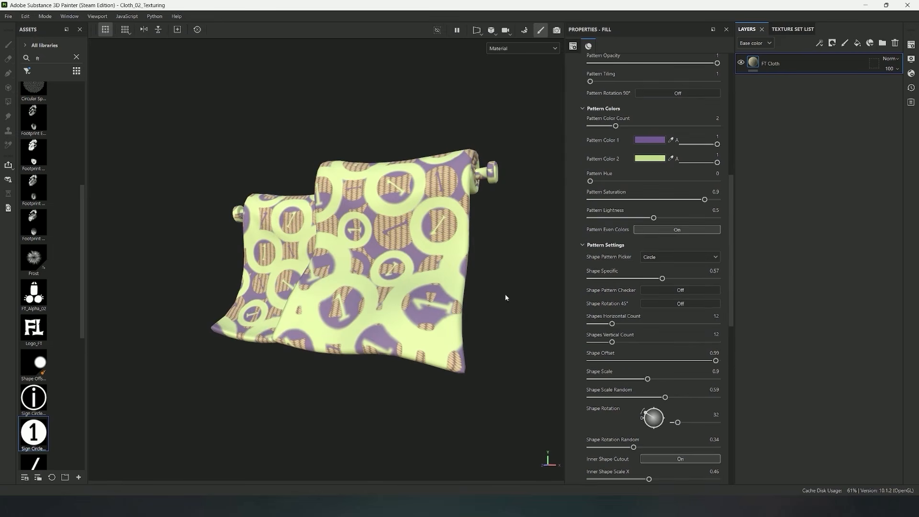
Turn off Inner Shape Cutout and Shape Cutout Custom Image, set Shape Scale to 0.23, and expand the Roughness settings
scroll(650, 325, "down", 6)
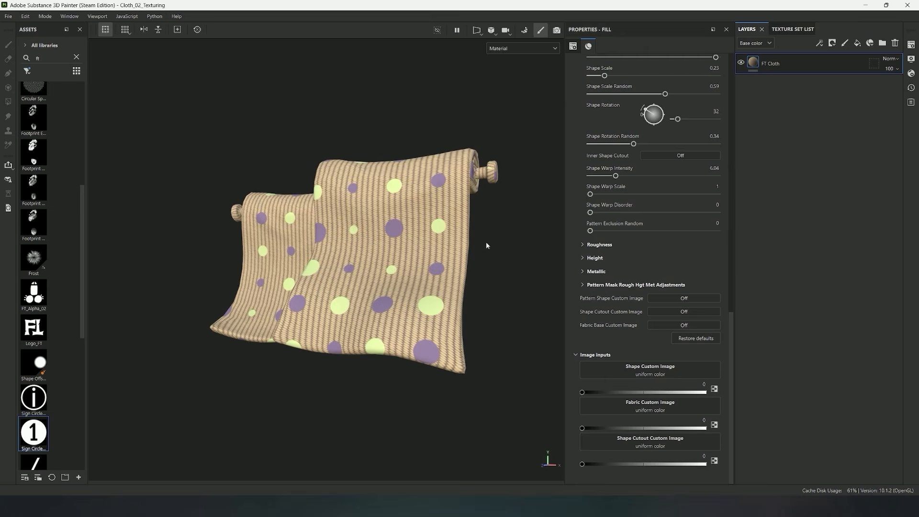
left_click_drag(491, 265, 515, 253, "alt")
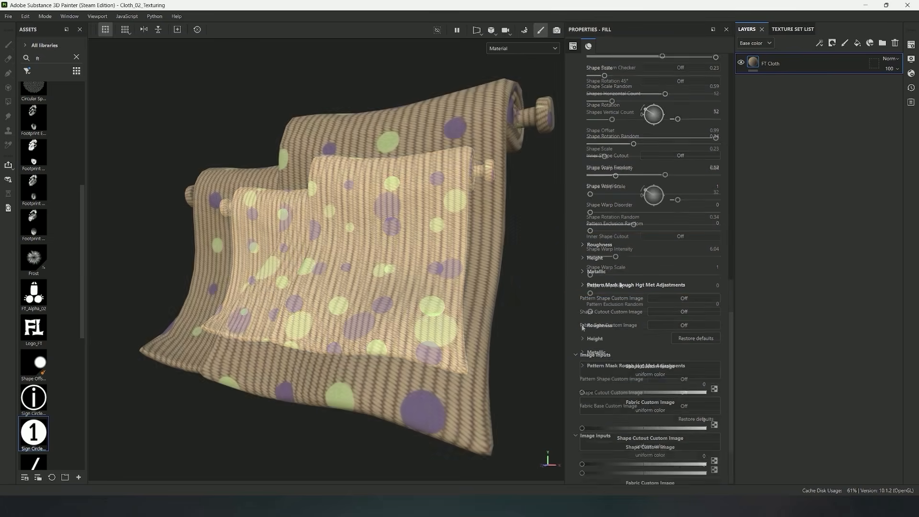
left_click_drag(423, 297, 442, 272, "alt")
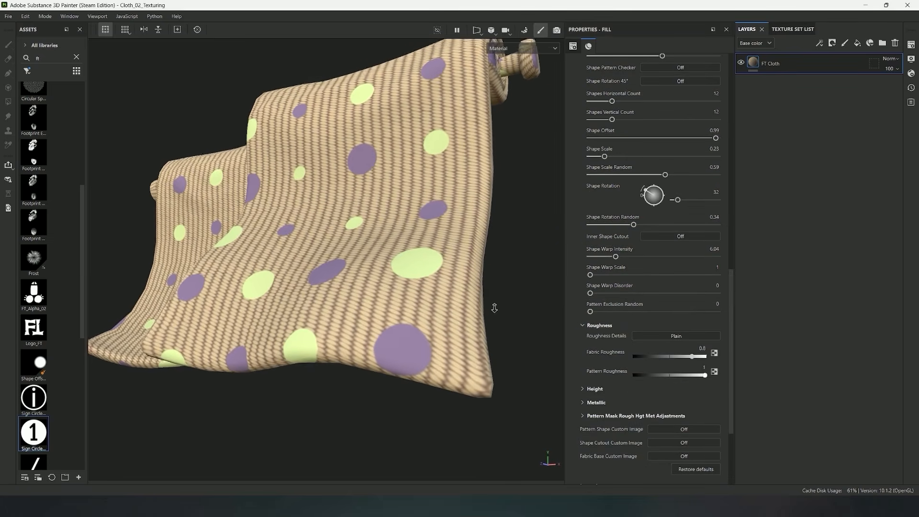
mouse_move(442, 272)
right_mouse_down("shift")
mouse_move(483, 279)
mouse_move(421, 284)
mouse_move(433, 286)
right_mouse_up("shift")
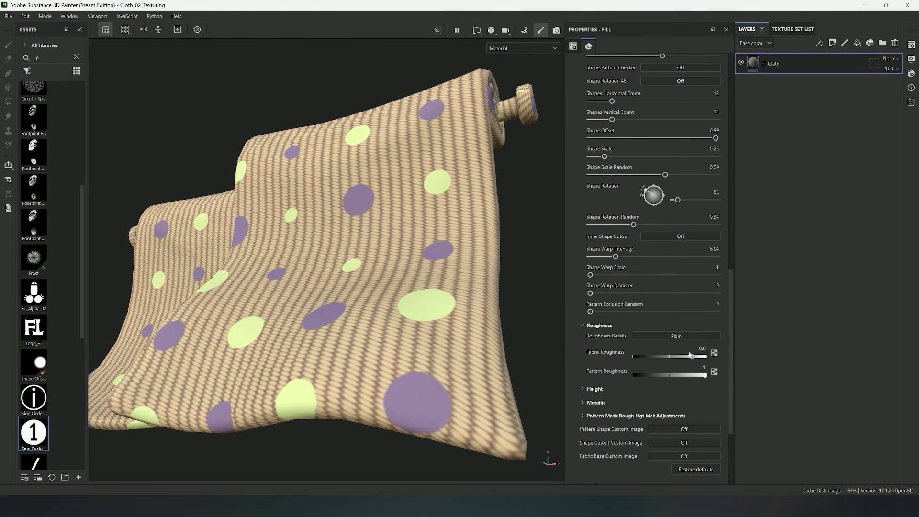
Test Fabric Roughness at 0.2788, raise it to 1, and set Pattern Roughness to 0.2788
left_click_drag(691, 355, 653, 356)
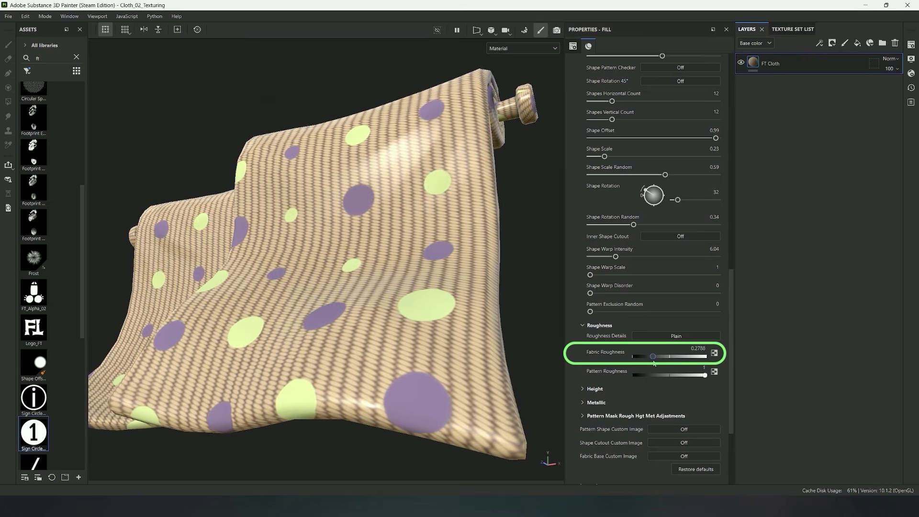
mouse_move(431, 294)
left_mouse_down("alt")
mouse_move(389, 302)
mouse_move(412, 331)
mouse_move(421, 328)
left_mouse_up("alt")
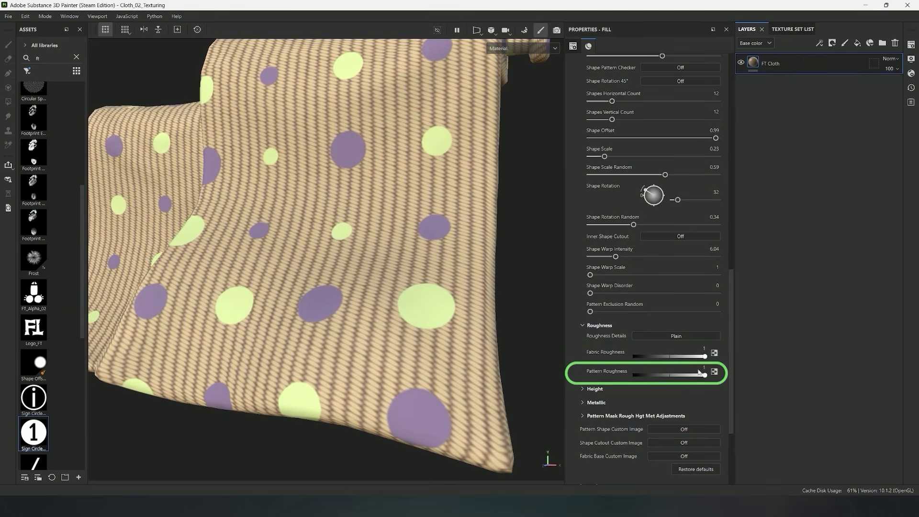
left_click_drag(705, 375, 652, 377)
left_click_drag(493, 352, 465, 333, "alt")
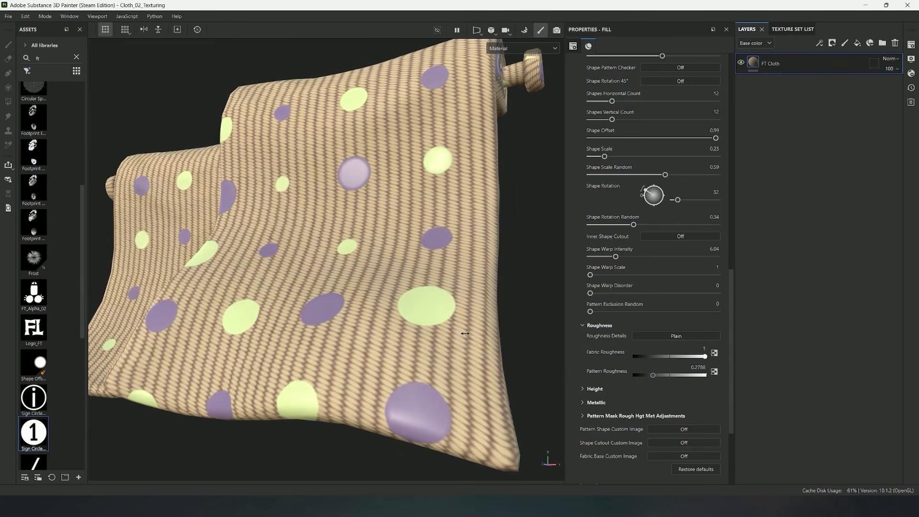
Expand the Height settings, set Fabric Height to 0.4703 and inspect the relief on the cloth
left_click(583, 389)
scroll(624, 325, "down", 3)
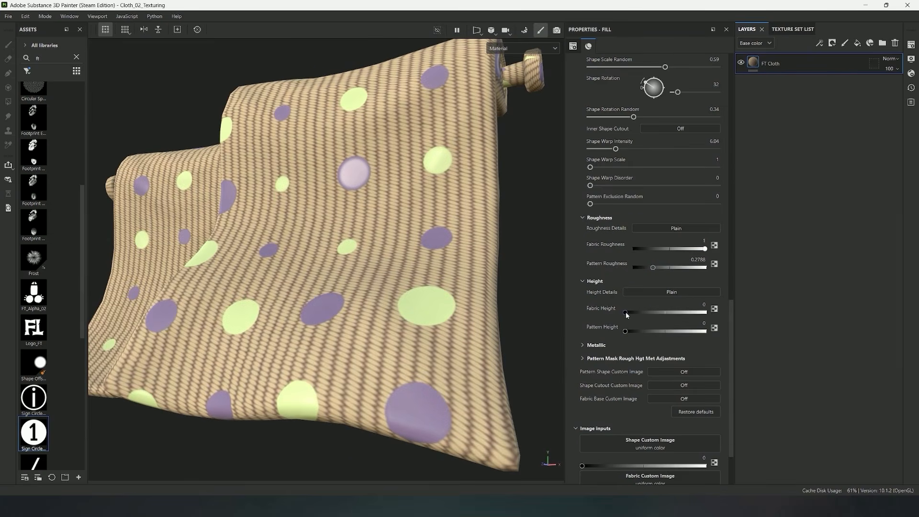
left_click_drag(624, 312, 661, 313)
left_click_drag(407, 267, 385, 266, "alt")
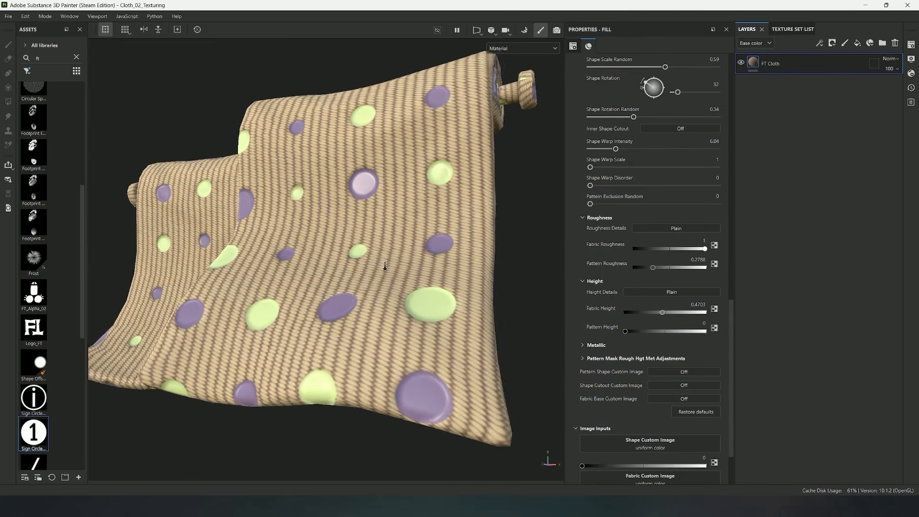
right_click_drag(384, 266, 448, 273, "alt")
left_click_drag(448, 273, 389, 364, "alt")
Set Fabric Height to 0.1351 and Pattern Height to 0.5838 to raise the dots above the fabric
left_click_drag(662, 313, 686, 331)
left_click_drag(646, 312, 627, 312)
left_click_drag(534, 331, 421, 311, "alt")
left_click(626, 312)
left_click(674, 330)
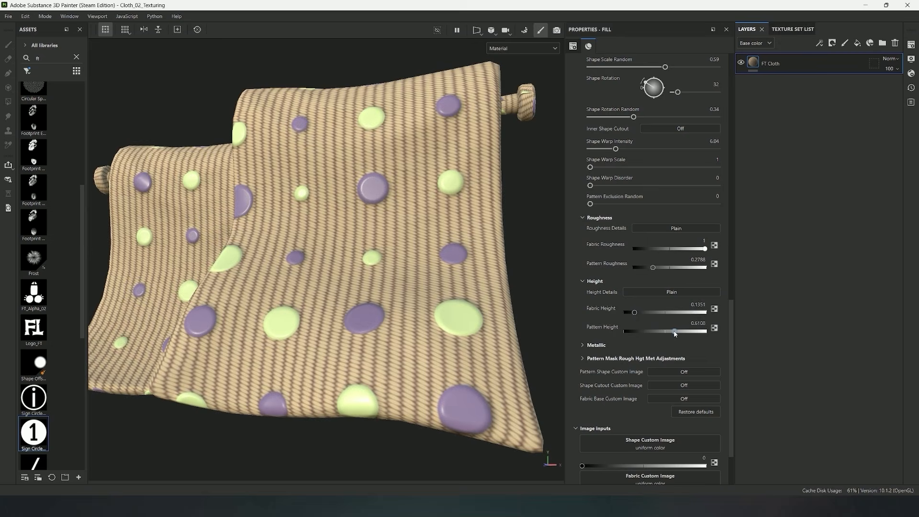
Expand the Metallic settings, set Fabric Metallic to 0.0222, test Pattern Metallic at 1 on the dots, and set it to 0.8833
left_click(583, 345)
scroll(602, 325, "down", 2)
left_click_drag(629, 295, 728, 319)
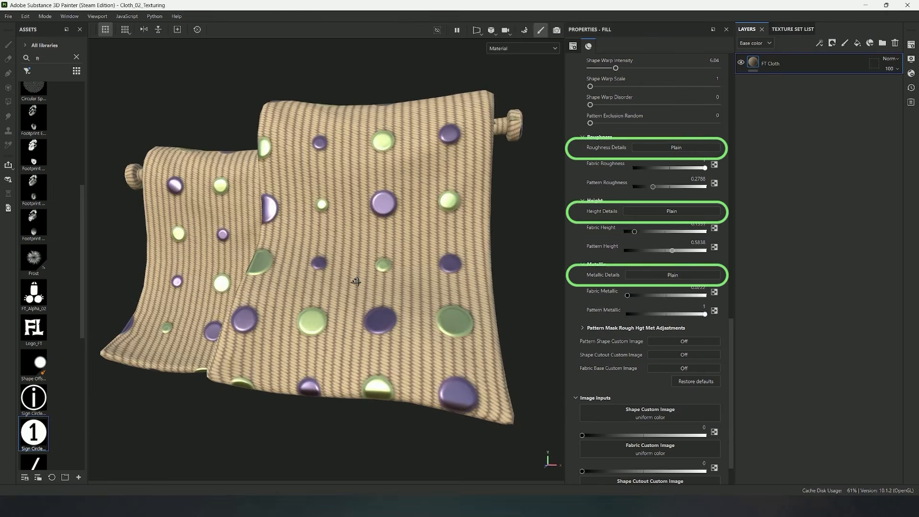
left_click_drag(336, 265, 287, 263, "alt")
right_click_drag(287, 263, 364, 287, "alt")
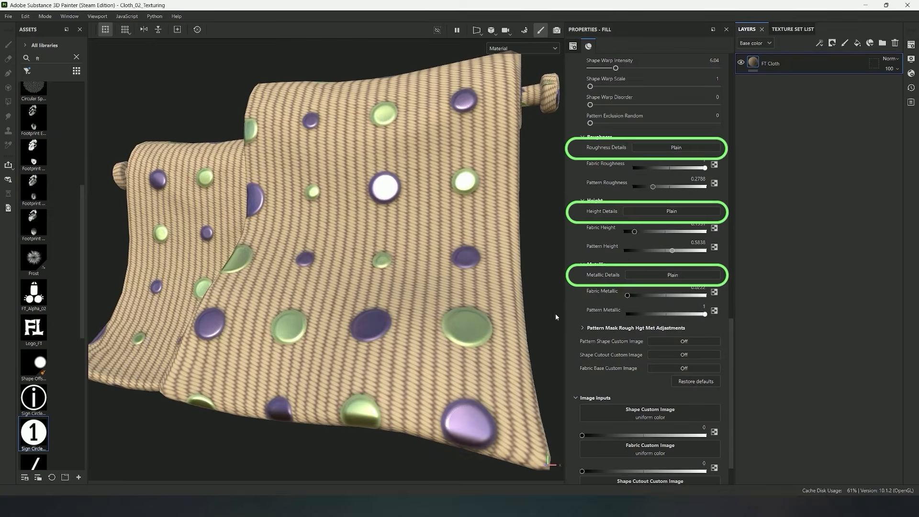
mouse_move(705, 314)
left_mouse_down()
mouse_move(676, 316)
mouse_move(697, 317)
left_mouse_up()
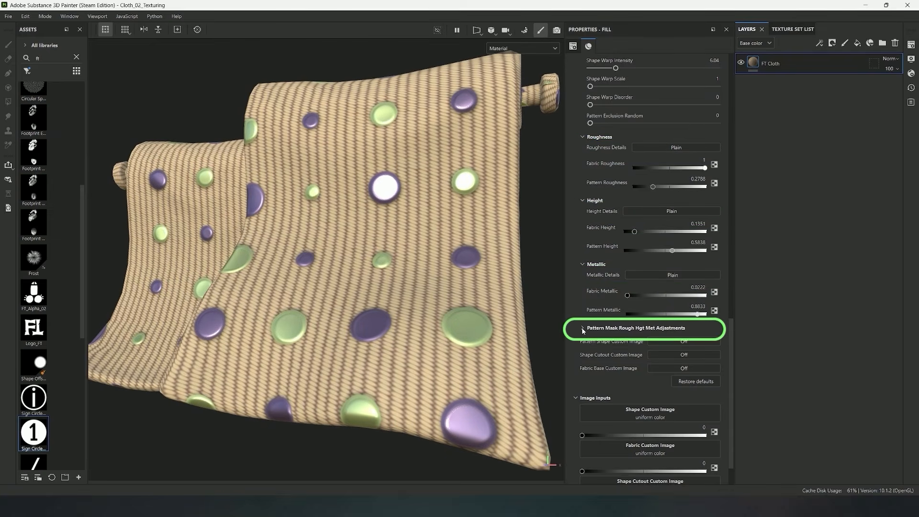
Expand Pattern Mask Rough Hgt Met Adjustments, test Mask Shrink at 0.68 and inspect a green dot up close
left_click(583, 329)
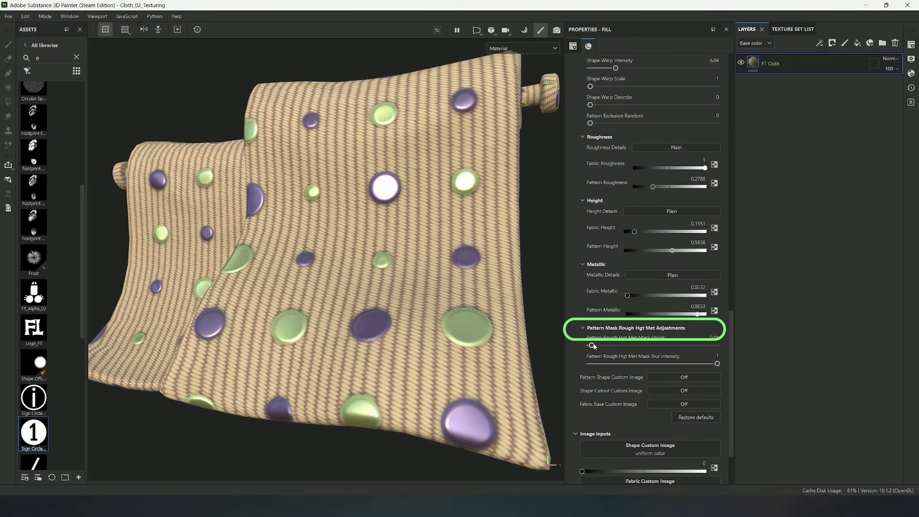
left_click_drag(592, 345, 676, 351)
left_click_drag(464, 313, 395, 341, "alt")
right_click_drag(396, 342, 350, 232, "alt")
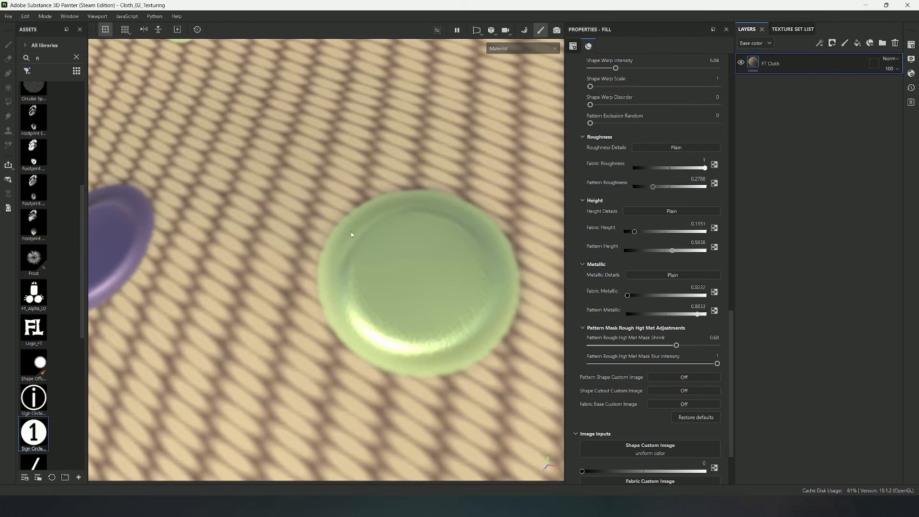
left_click_drag(441, 297, 293, 270, "alt")
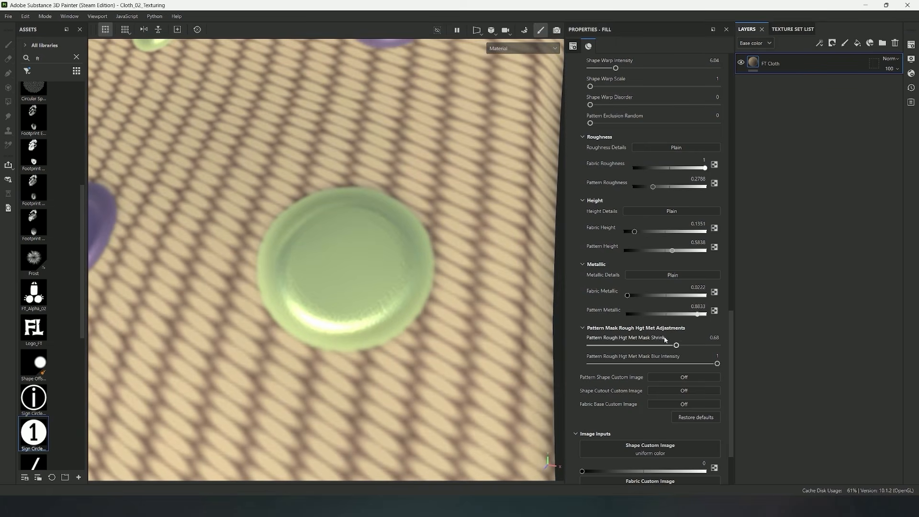
Set Pattern Rough Hgt Met Mask Shrink to 0.05 and Mask Blur Intensity to 0.42
left_click_drag(651, 350, 569, 356)
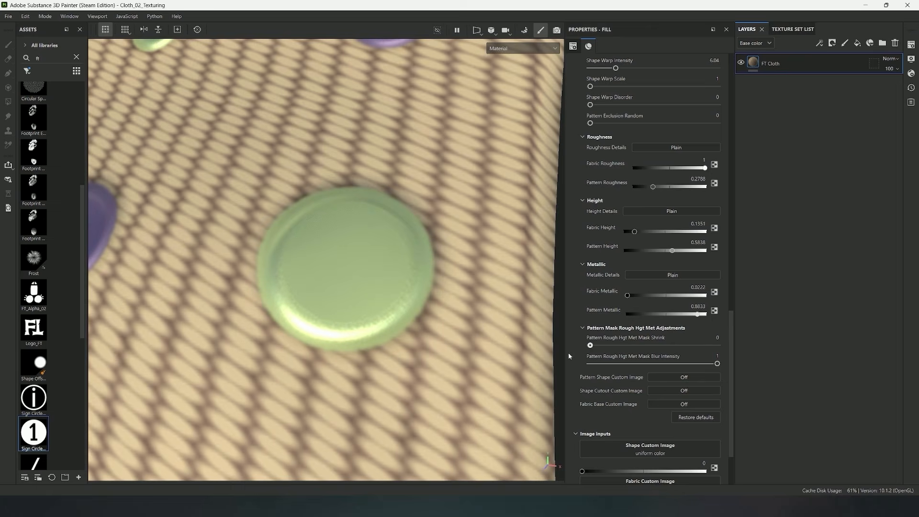
left_click_drag(713, 363, 644, 373)
scroll(407, 240, "down", 8)
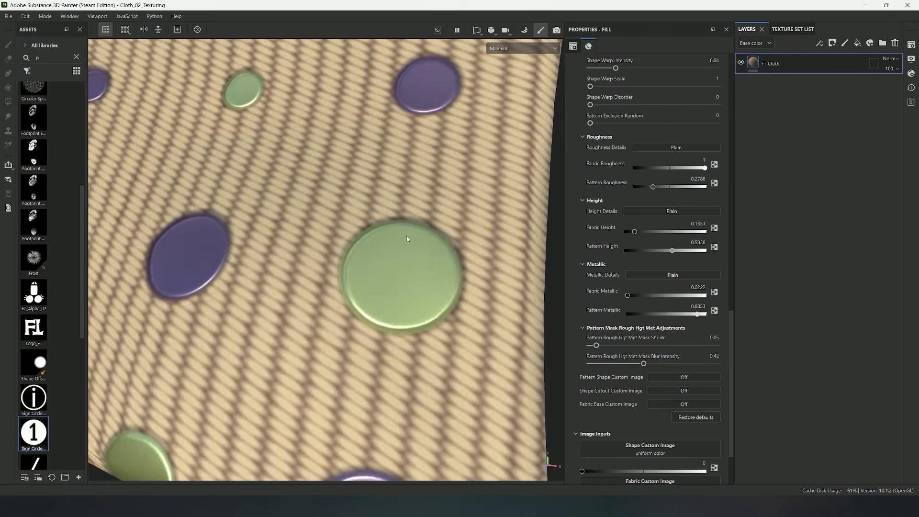
left_click_drag(407, 240, 393, 259, "alt")
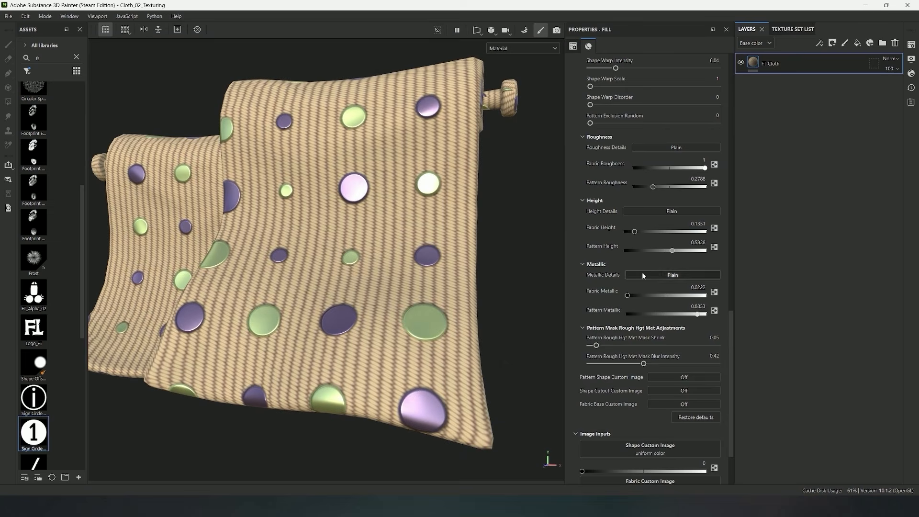
Switch Roughness Details to Detailed, and set Roughness Range to 0.73 and Roughness Position to 0.47
scroll(649, 297, "up", 2)
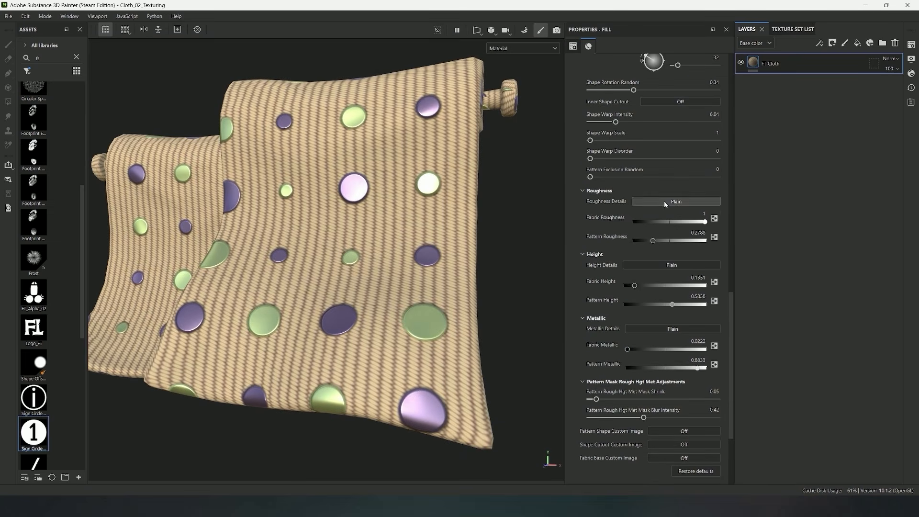
left_click(664, 201)
left_click_drag(429, 236, 420, 225, "alt")
right_click_drag(420, 226, 457, 265, "alt")
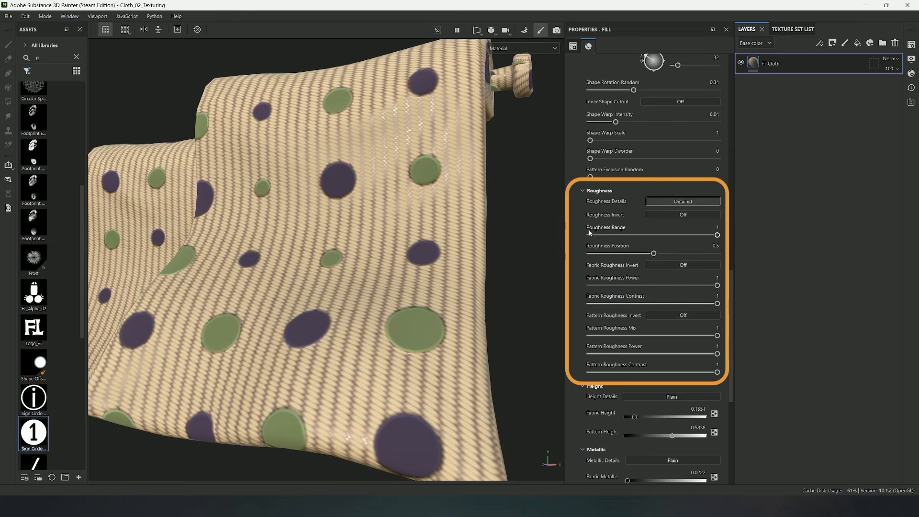
mouse_move(712, 237)
left_mouse_down()
mouse_move(611, 245)
mouse_move(679, 234)
mouse_move(611, 257)
mouse_move(650, 254)
left_mouse_up()
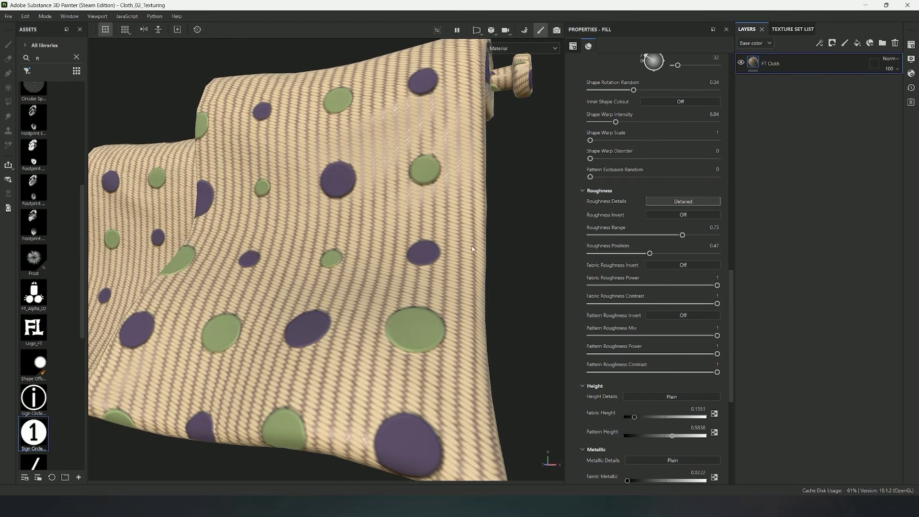
mouse_move(472, 249)
left_mouse_down("alt")
mouse_move(458, 243)
mouse_move(480, 258)
left_mouse_up("alt")
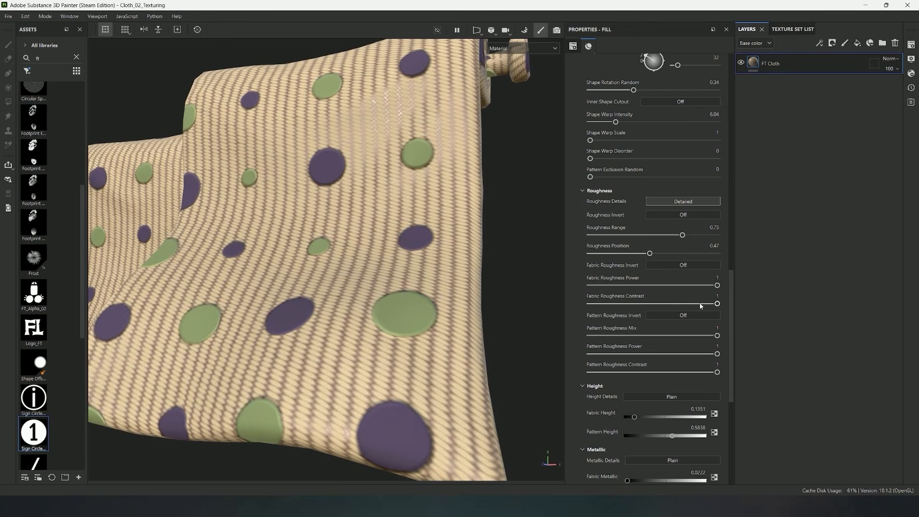
Turn on Fabric Roughness Invert, and set Fabric Roughness Power to 0.51 and Fabric Roughness Contrast to 0.9
mouse_move(700, 305)
left_mouse_down()
mouse_move(644, 304)
mouse_move(702, 305)
mouse_move(692, 285)
mouse_move(677, 296)
left_mouse_up()
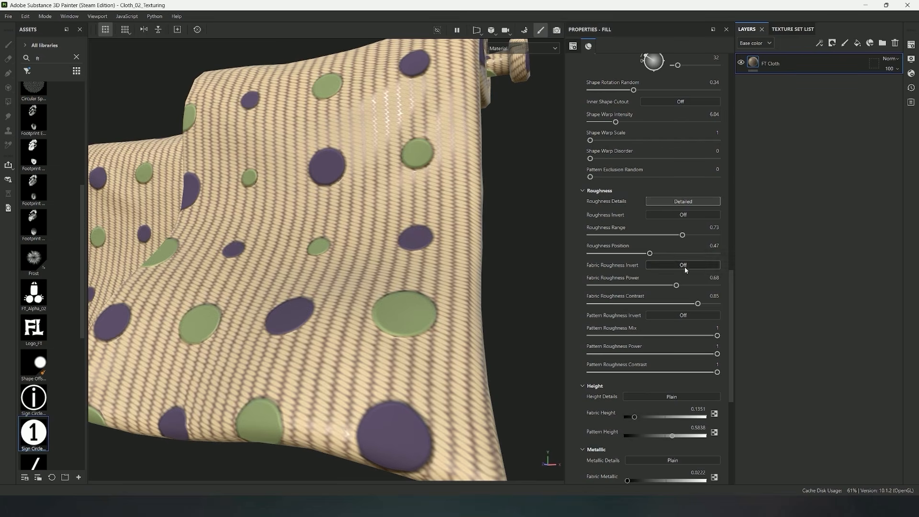
left_click(684, 266)
left_click(676, 304)
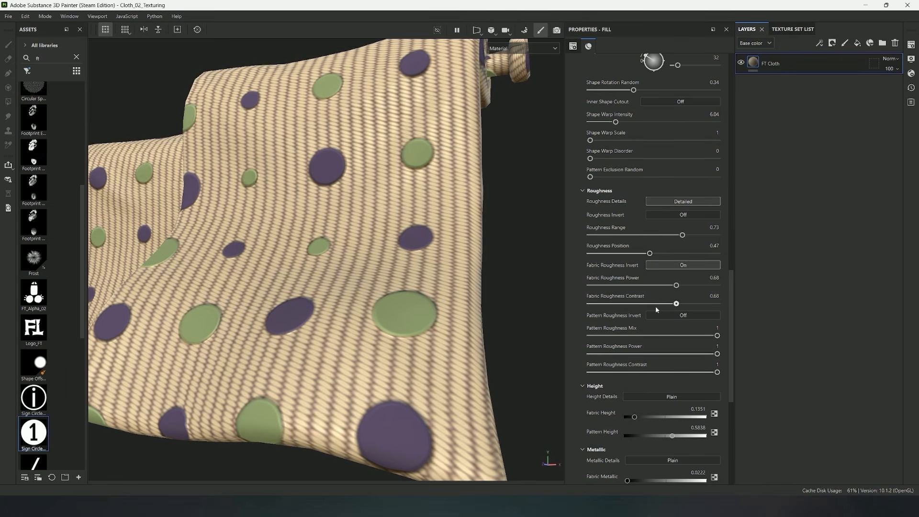
mouse_move(655, 307)
left_mouse_down()
mouse_move(630, 307)
mouse_move(640, 306)
left_mouse_up()
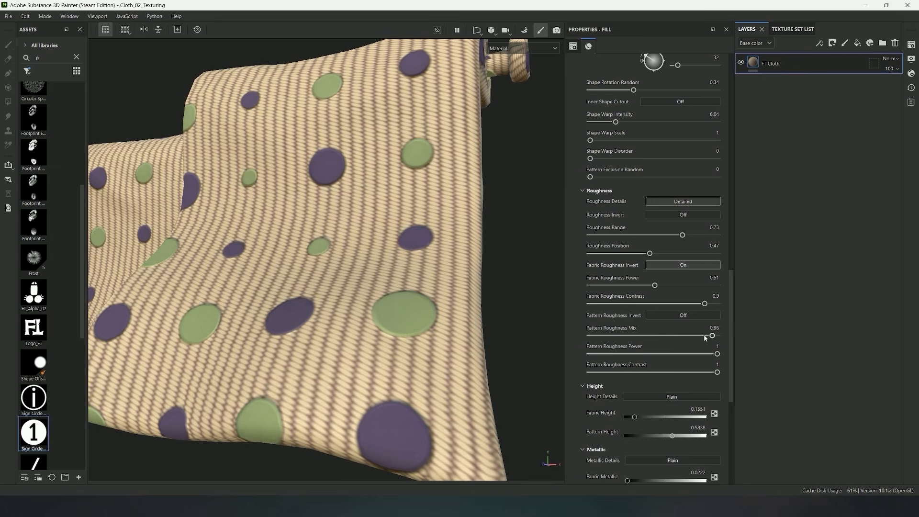
Set Pattern Roughness Mix to 0.83, Pattern Roughness Power to 0.46 and Pattern Roughness Contrast to 0.16
left_click_drag(705, 338, 625, 336)
mouse_move(716, 354)
left_mouse_down()
mouse_move(644, 354)
mouse_move(706, 346)
mouse_move(696, 345)
left_mouse_up()
left_click_drag(416, 239, 342, 243, "alt")
right_click_drag(342, 243, 329, 246, "alt")
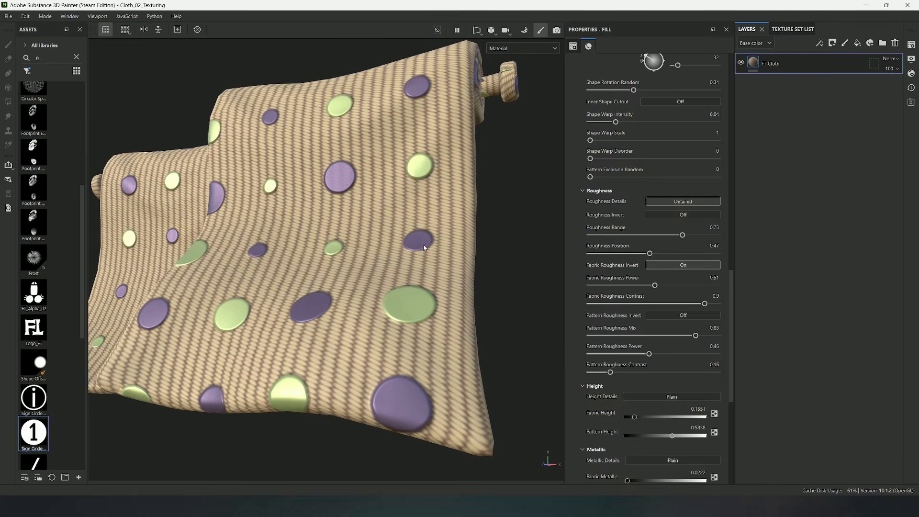
Switch Height Details to Detailed, and set Height Range to 0.59 and Height Position to 0.49
scroll(654, 312, "down", 3)
left_click(673, 289)
scroll(670, 321, "down", 1)
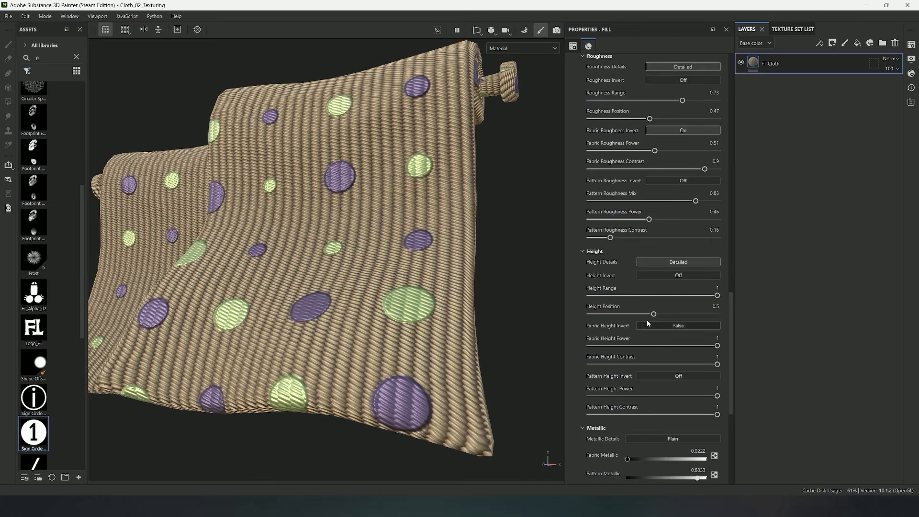
left_click_drag(695, 296, 663, 325)
scroll(679, 323, "down", 1)
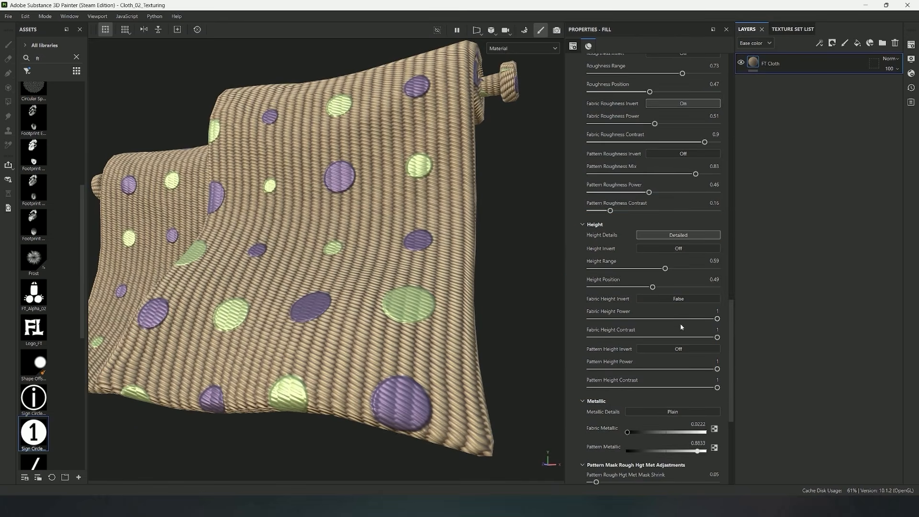
Turn on Pattern Height Invert with Power and Contrast at 0, and Fabric Height Invert with Power 0.21 and Contrast 0.57
left_click(670, 350)
left_click_drag(716, 369, 669, 371)
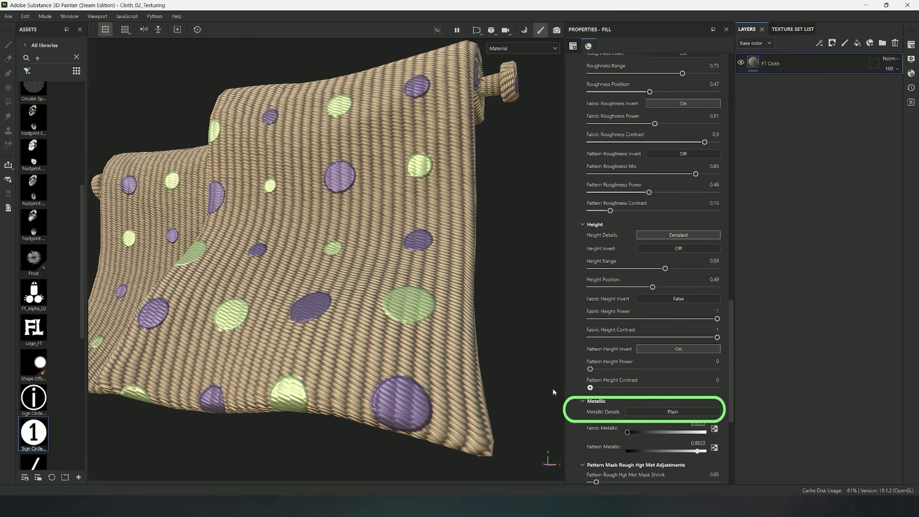
left_click_drag(645, 341, 628, 326)
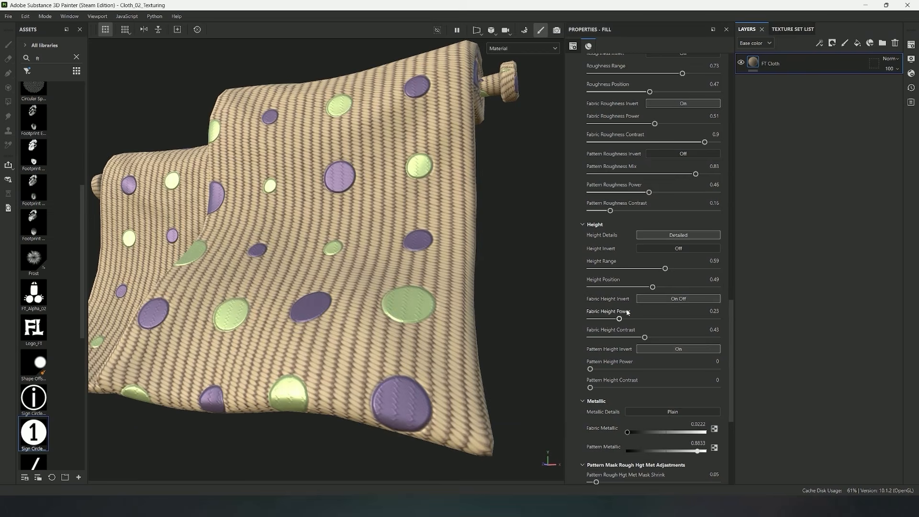
left_click_drag(665, 324, 607, 326)
left_click_drag(673, 342, 665, 344)
Test Height Range at 0.02, and raise Height Range and Height Position on the cloth
left_click_drag(519, 292, 521, 273, "alt")
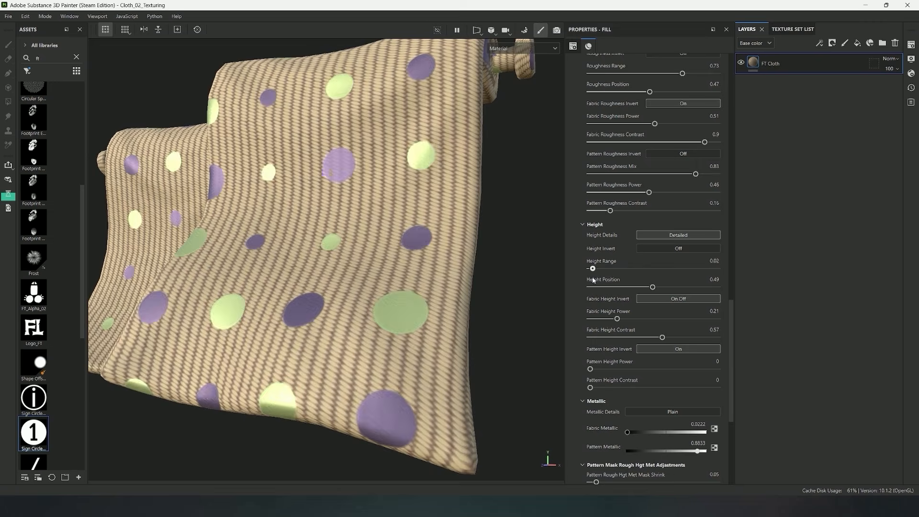
left_click_drag(593, 269, 698, 268)
left_click_drag(652, 287, 716, 287)
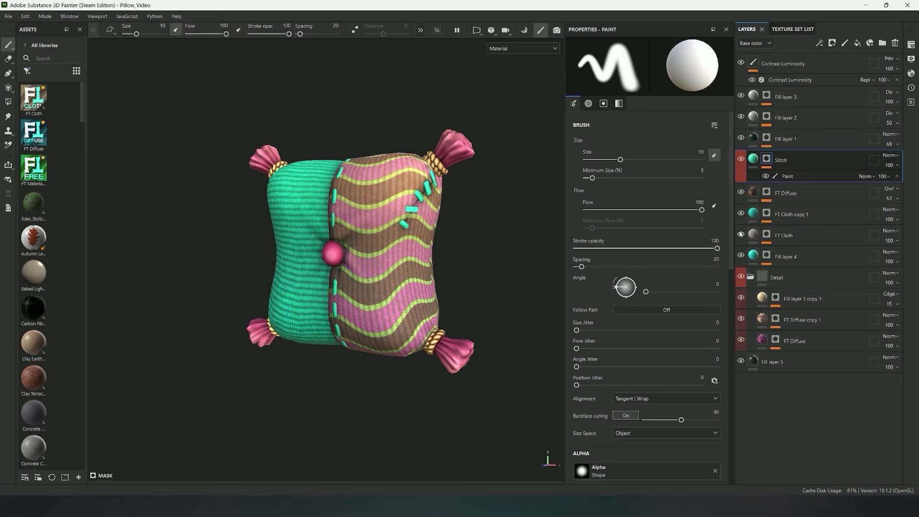
In the pillow project, select the FT Cloth layer and expand its Pattern and Pattern Settings
left_click(753, 234)
scroll(381, 263, "up", 1)
left_click(582, 193)
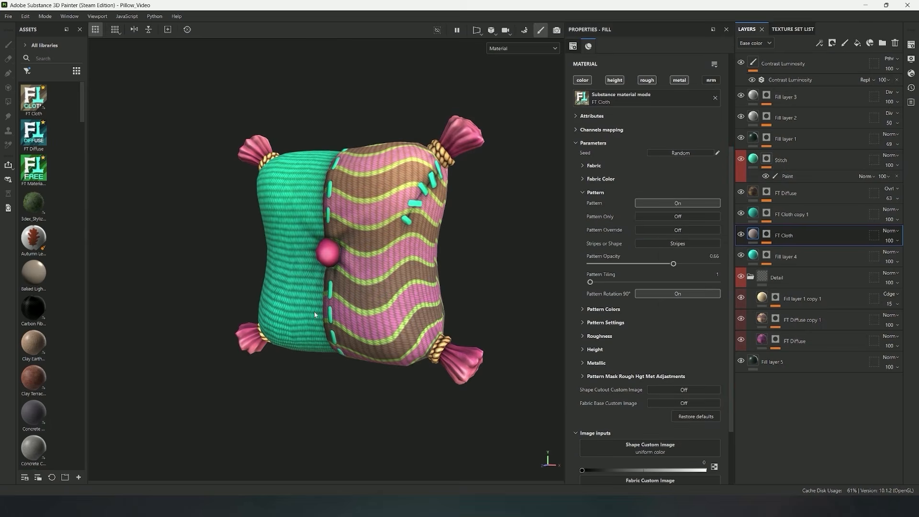
left_click_drag(314, 311, 324, 290, "alt")
left_click(583, 322)
scroll(628, 309, "down", 3)
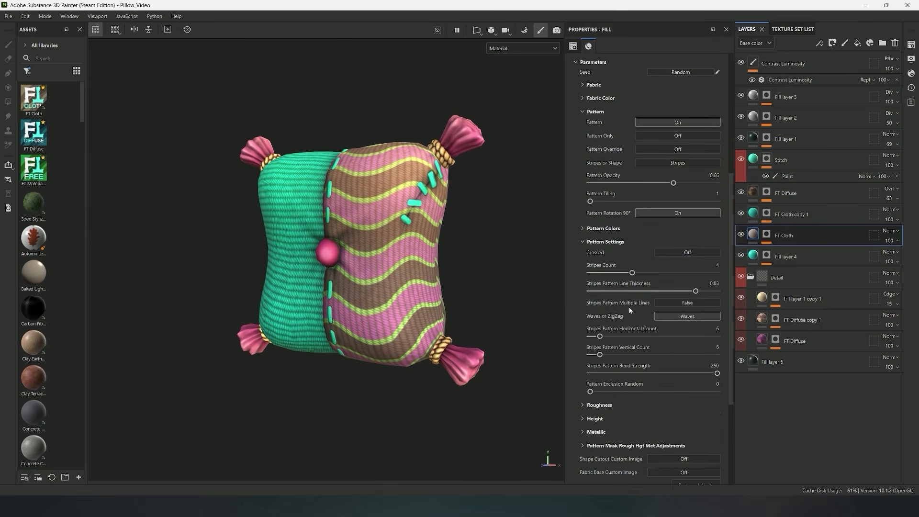
Recolor the pillow pattern with Pattern Hue 0.2 and Saturation 0.9, set Stripes Count to 3, and switch the stripes to ZigZag
left_click(584, 228)
scroll(620, 266, "down", 2)
left_click_drag(620, 191, 669, 197)
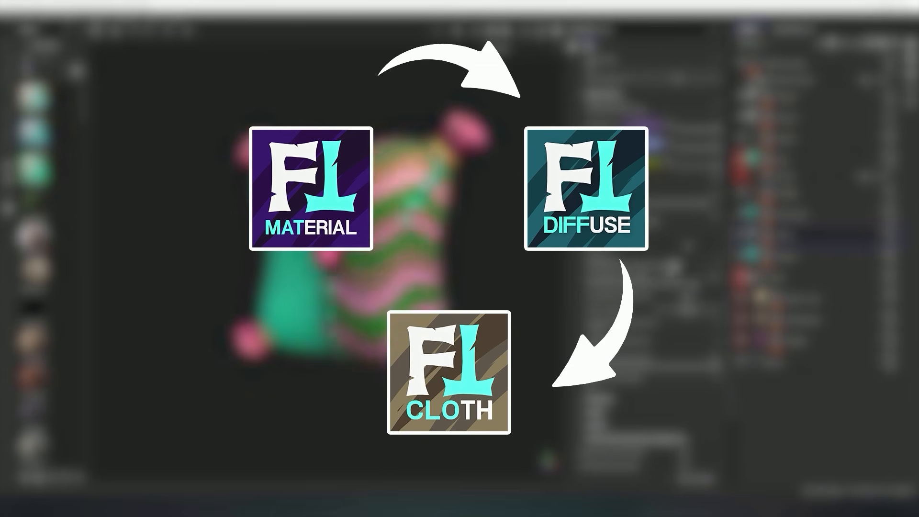
left_click(687, 310)
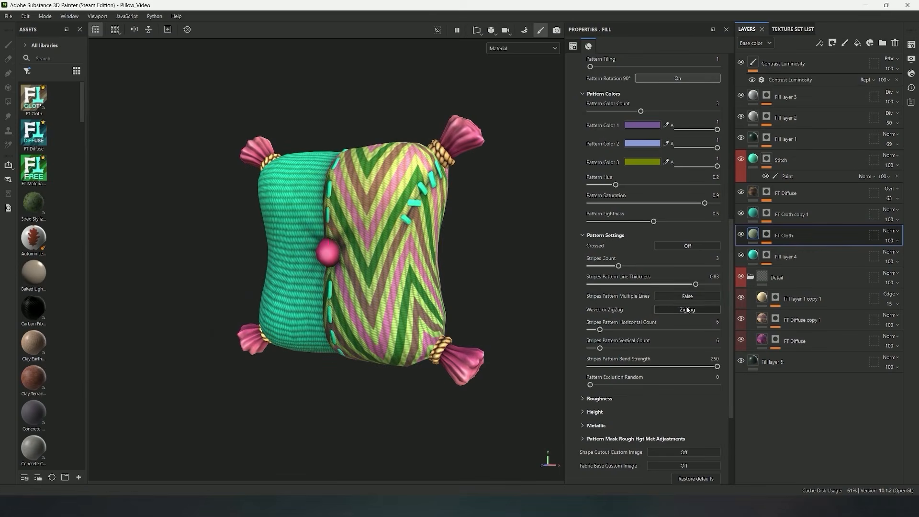
Set Stripes Pattern Line Thickness to 0.86, Horizontal Count to 7 and Vertical Count to 12
left_click_drag(701, 285, 699, 291)
mouse_move(610, 263)
left_mouse_down()
mouse_move(598, 266)
mouse_move(624, 267)
left_mouse_up()
left_click_drag(602, 329, 612, 348)
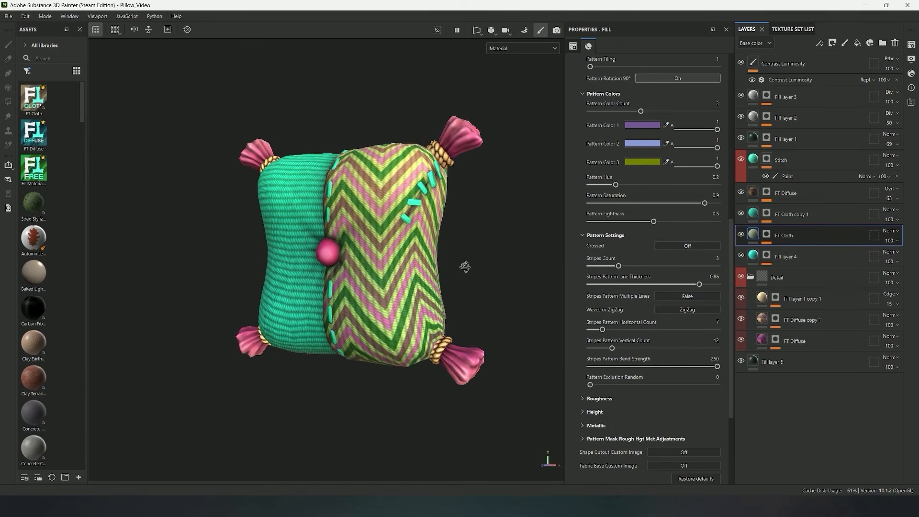
left_click_drag(464, 266, 404, 314, "alt")
Select the FT Cloth copy 1 layer and turn on its Pattern for the pillow's plain teal half
left_click(752, 220)
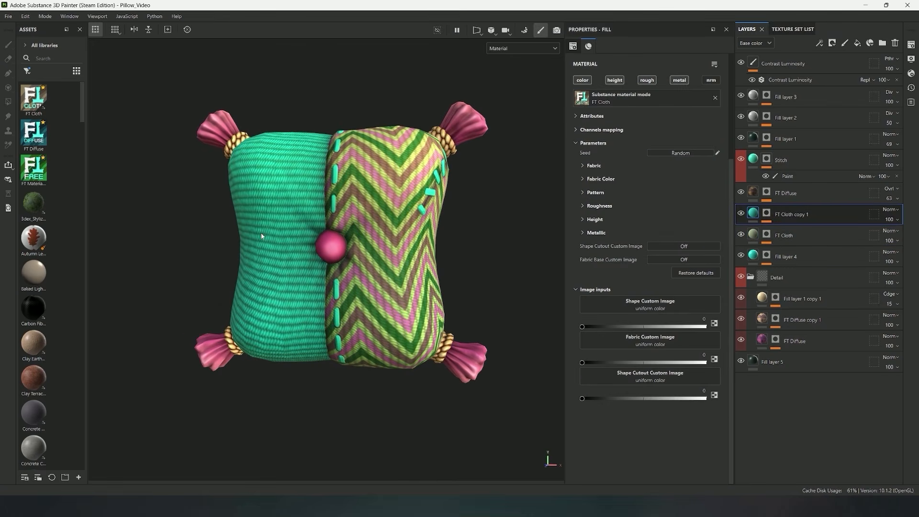
left_click_drag(261, 233, 401, 211, "alt")
left_click(582, 192)
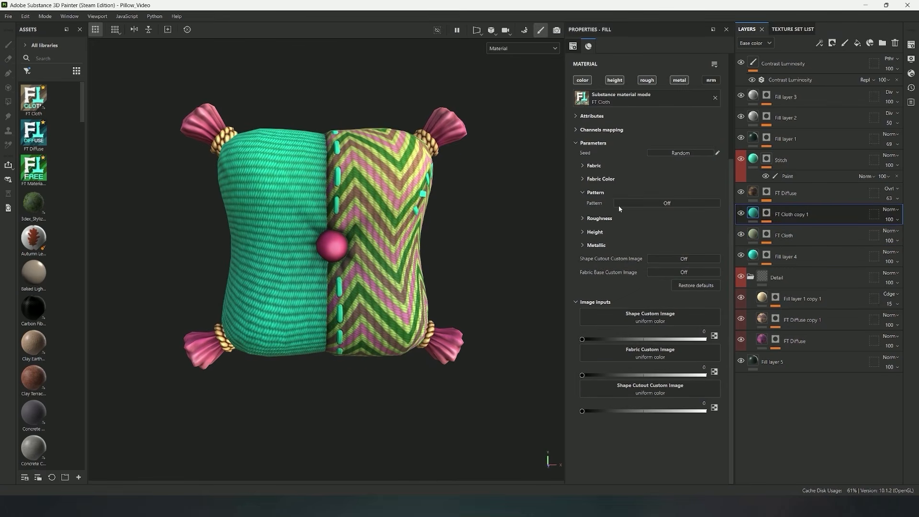
left_click(663, 204)
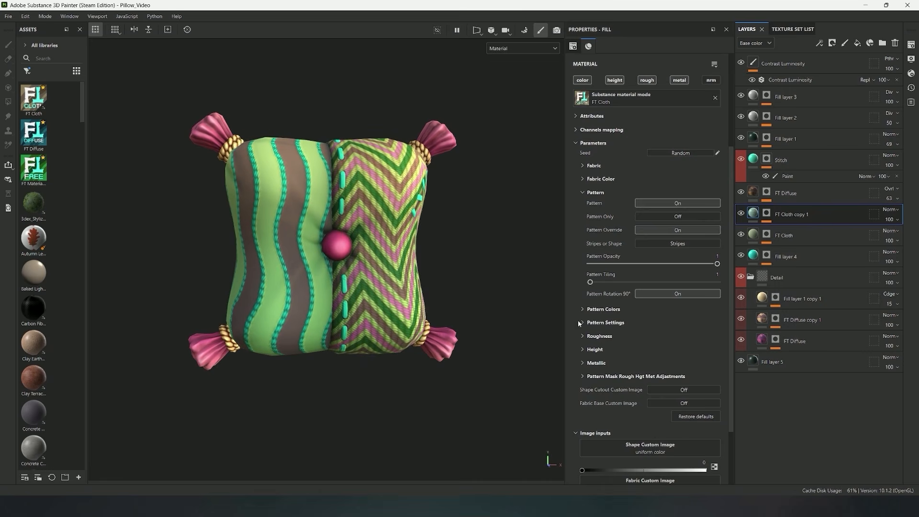
Turn off Pattern Override, set Stripes Pattern Horizontal Count to 22, and change Pattern Color 2 to cyan 47C7D9
left_click(579, 321)
scroll(661, 301, "down", 2)
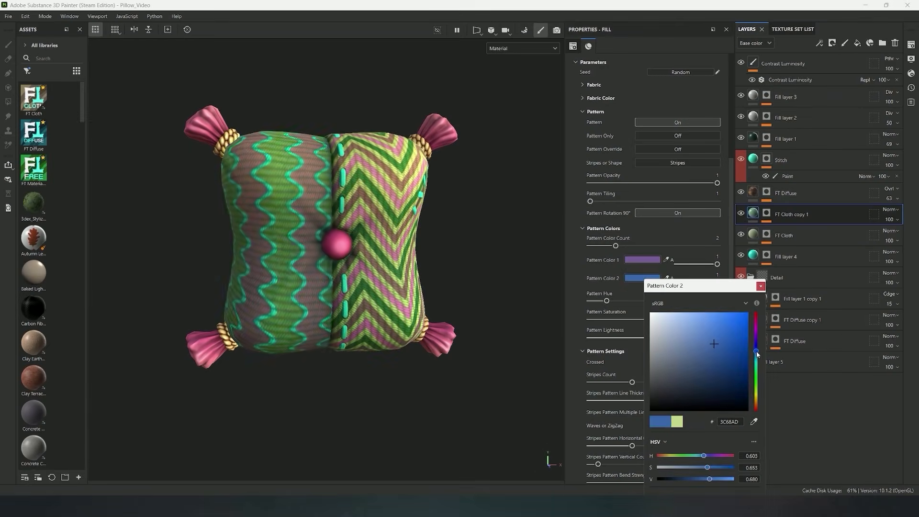
left_click_drag(756, 354, 757, 362)
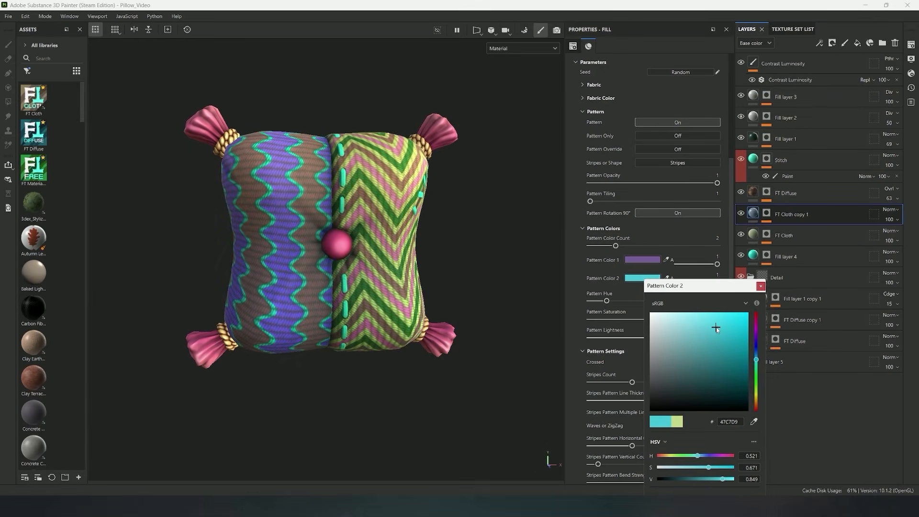
left_click_drag(449, 263, 489, 244, "alt")
left_click(762, 287)
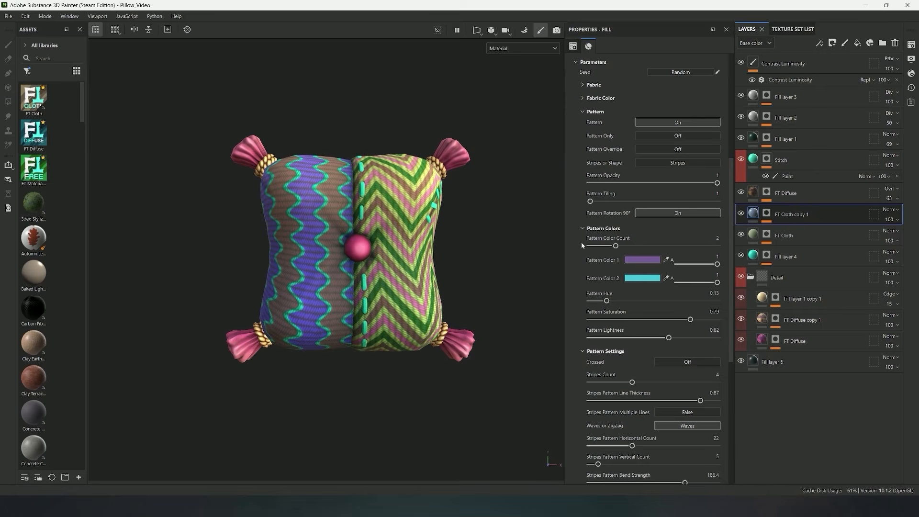